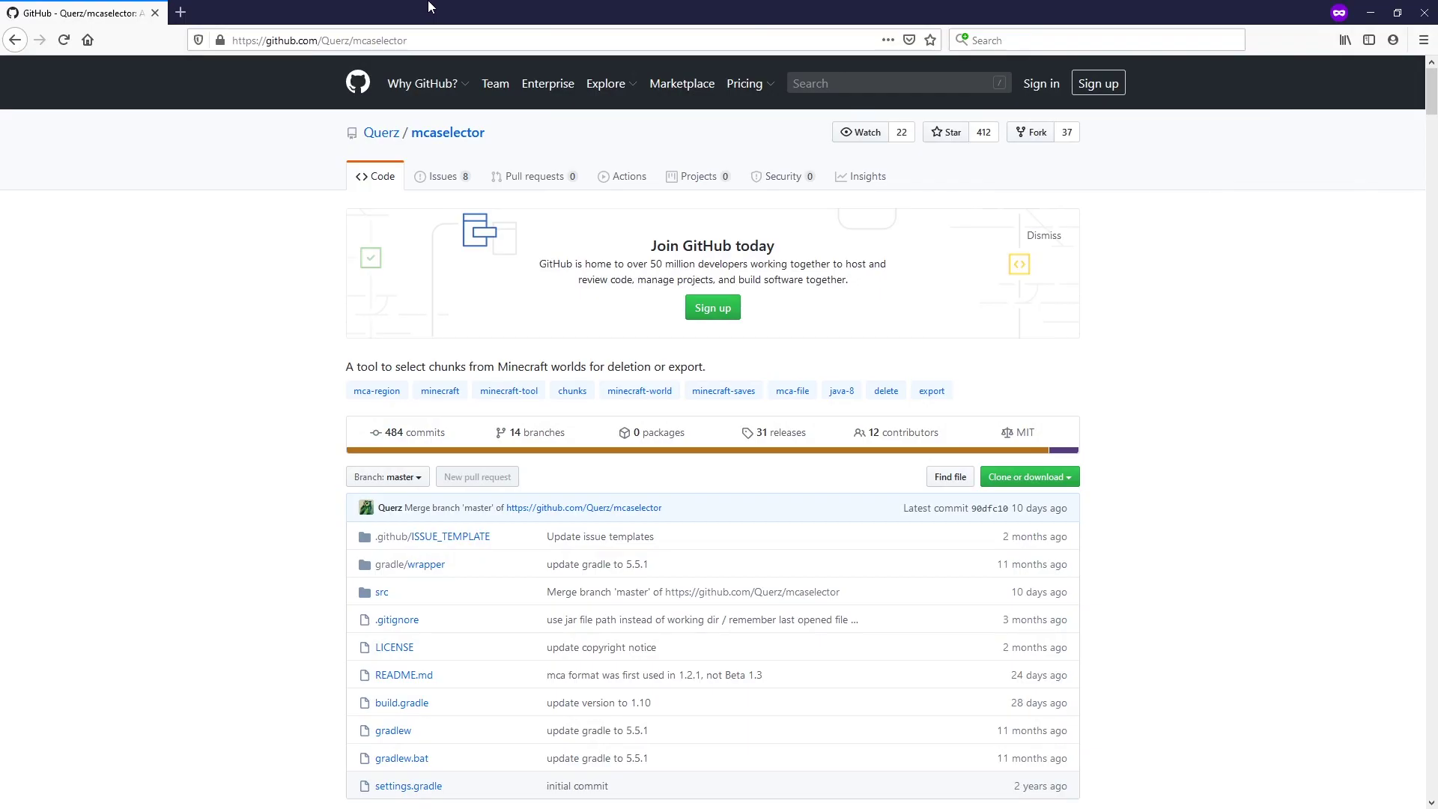
Review the mcaselector GitHub page's README, including the chunk filter section and the download and installation requirements.
key(F11)
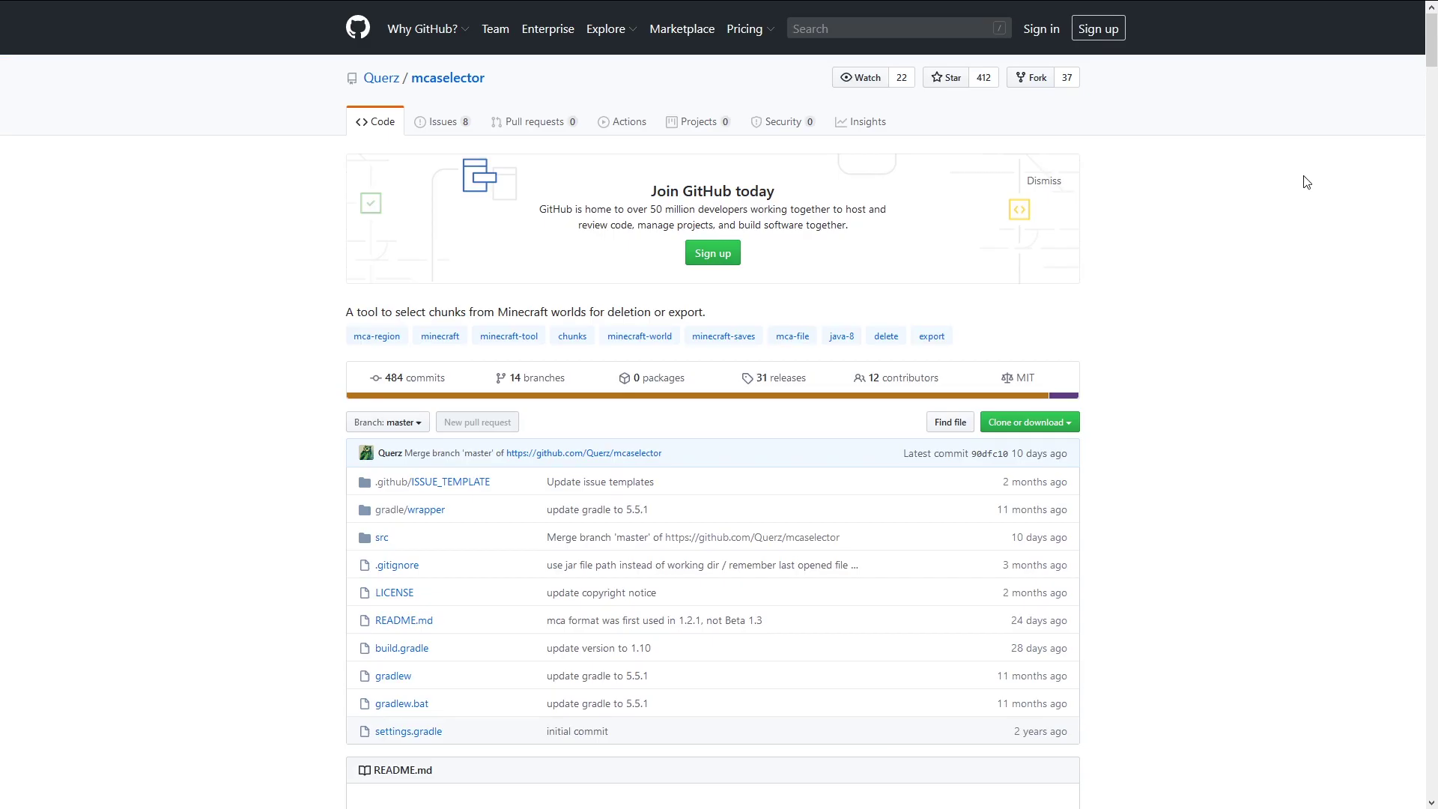
middle_click(1330, 163)
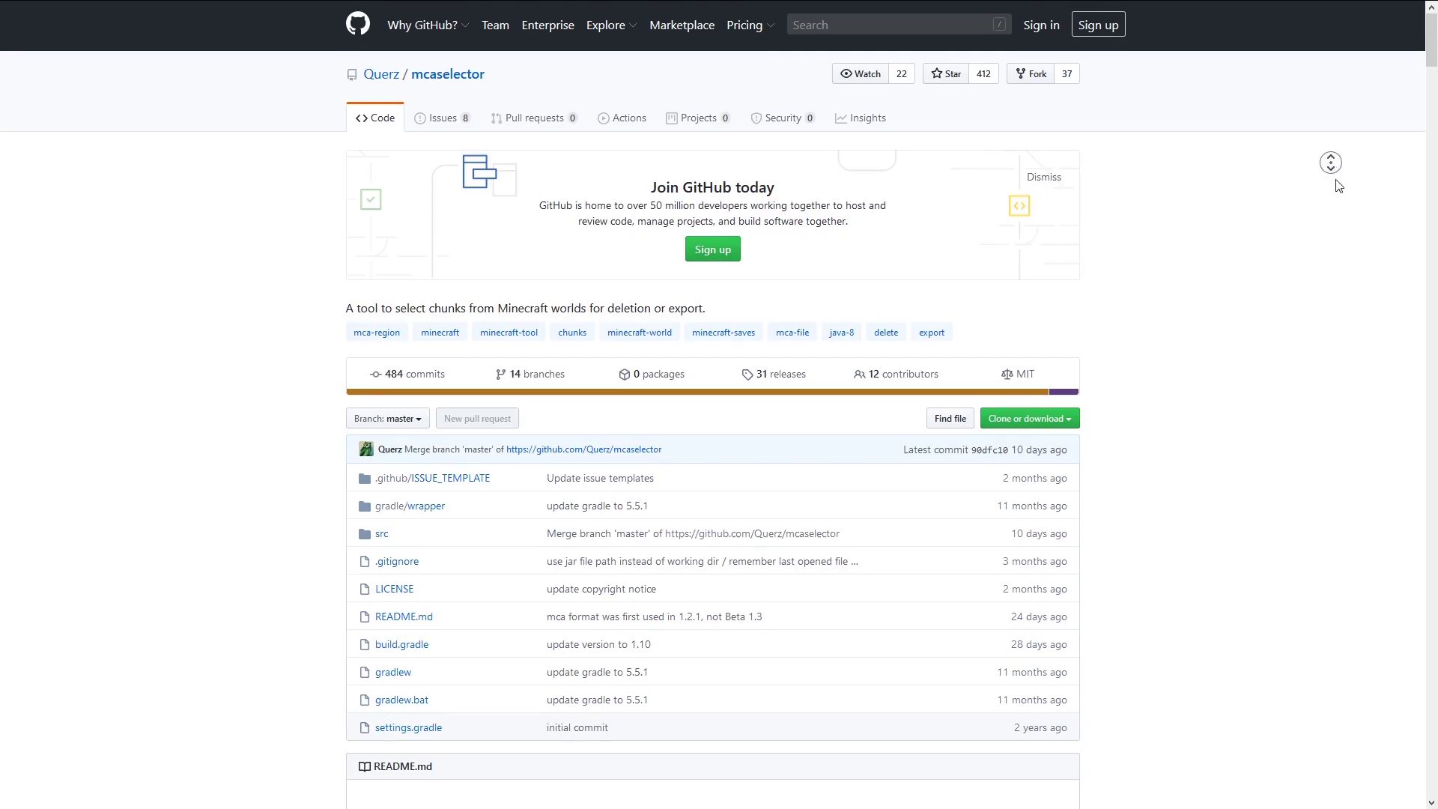
scroll(1345, 209, down, 4)
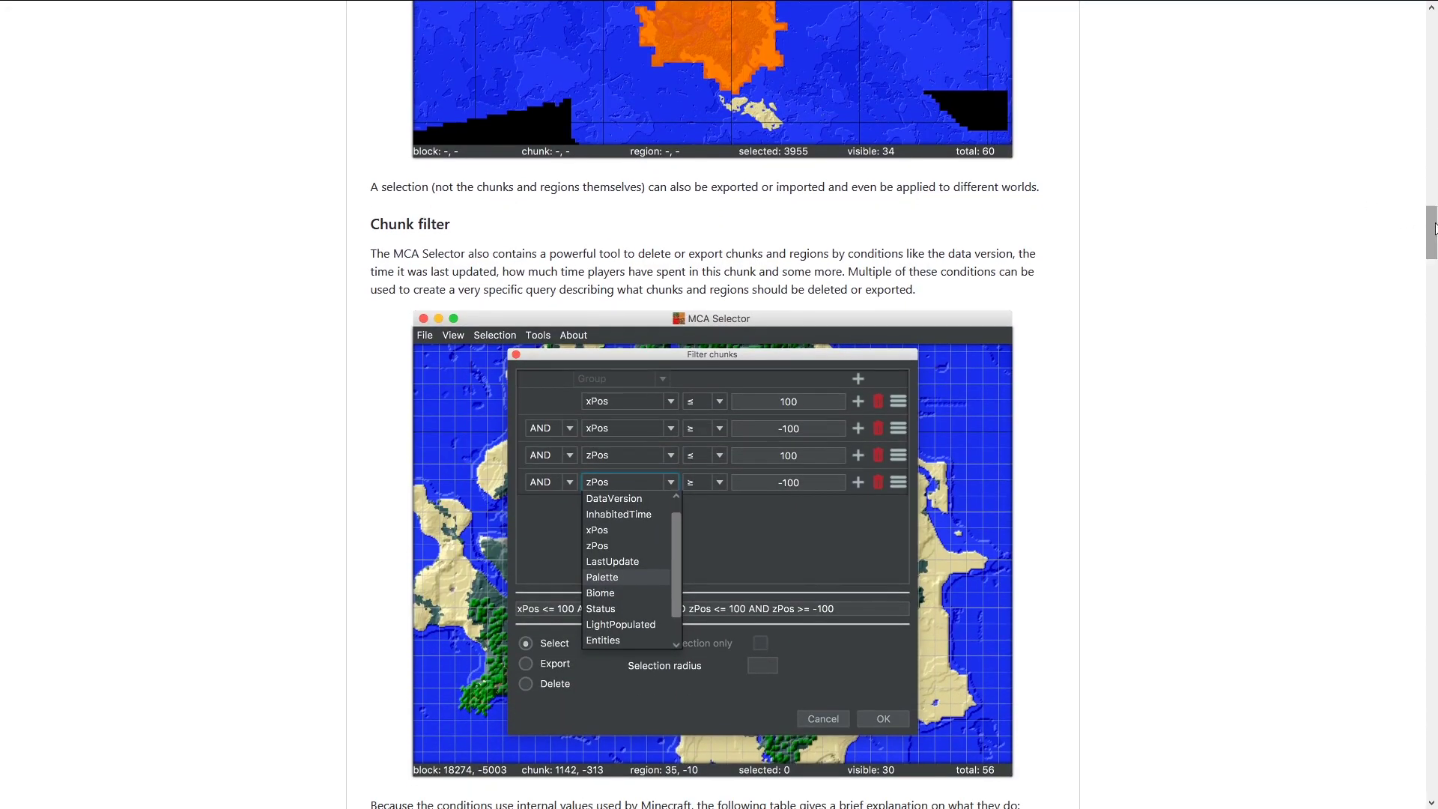
drag(1431, 232, 1430, 687)
scroll(1431, 687, down, 11)
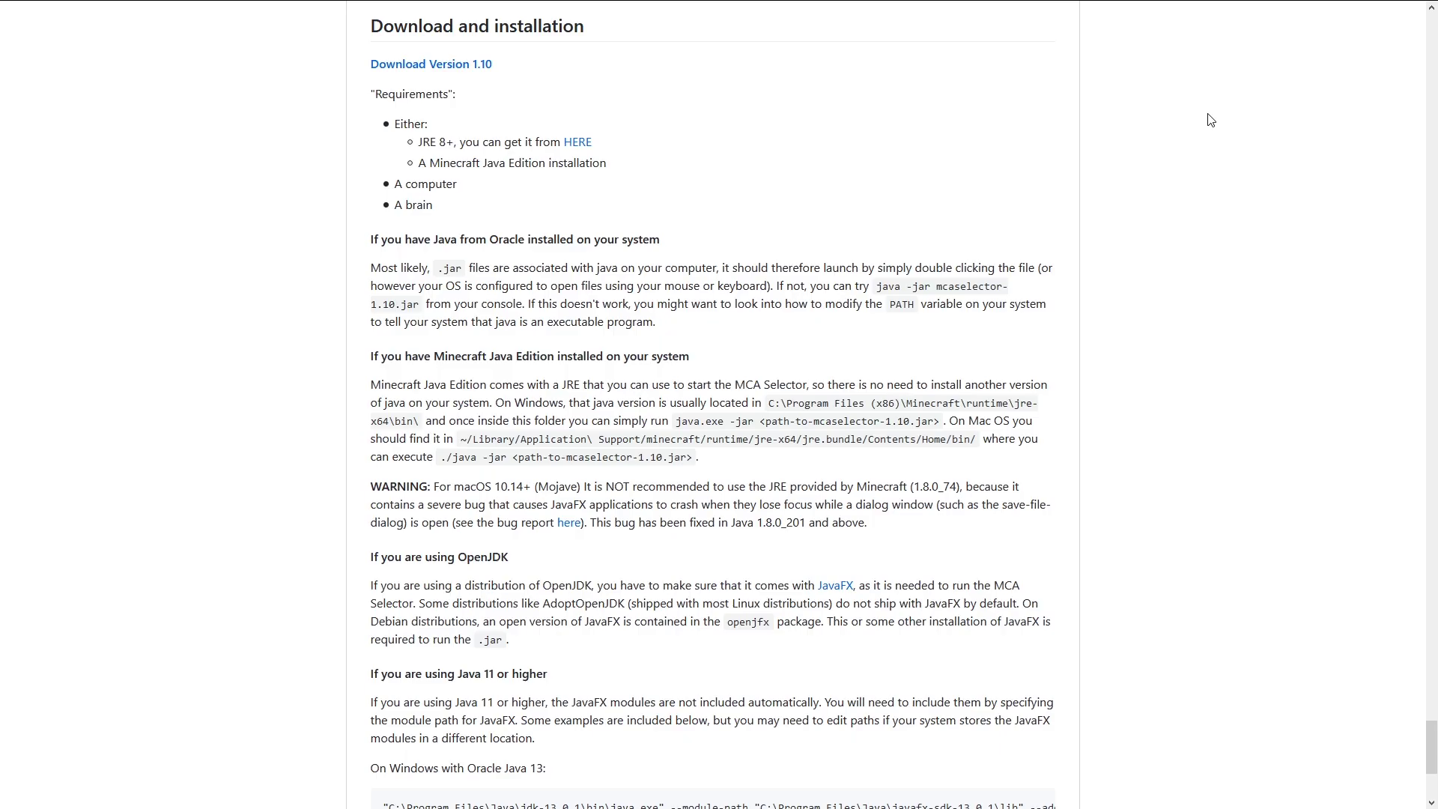
scroll(1217, 153, down, 1)
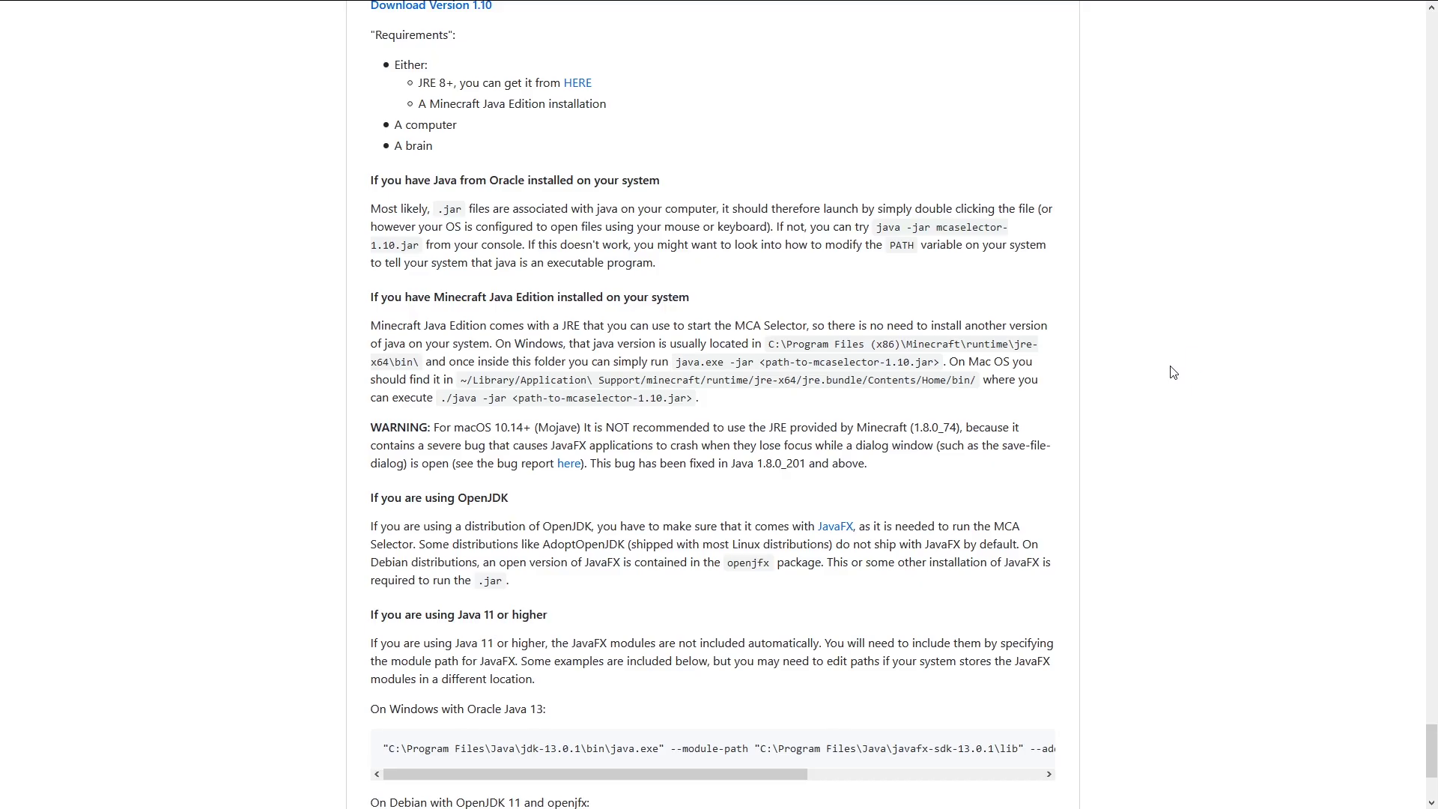
scroll(1210, 524, up, 2)
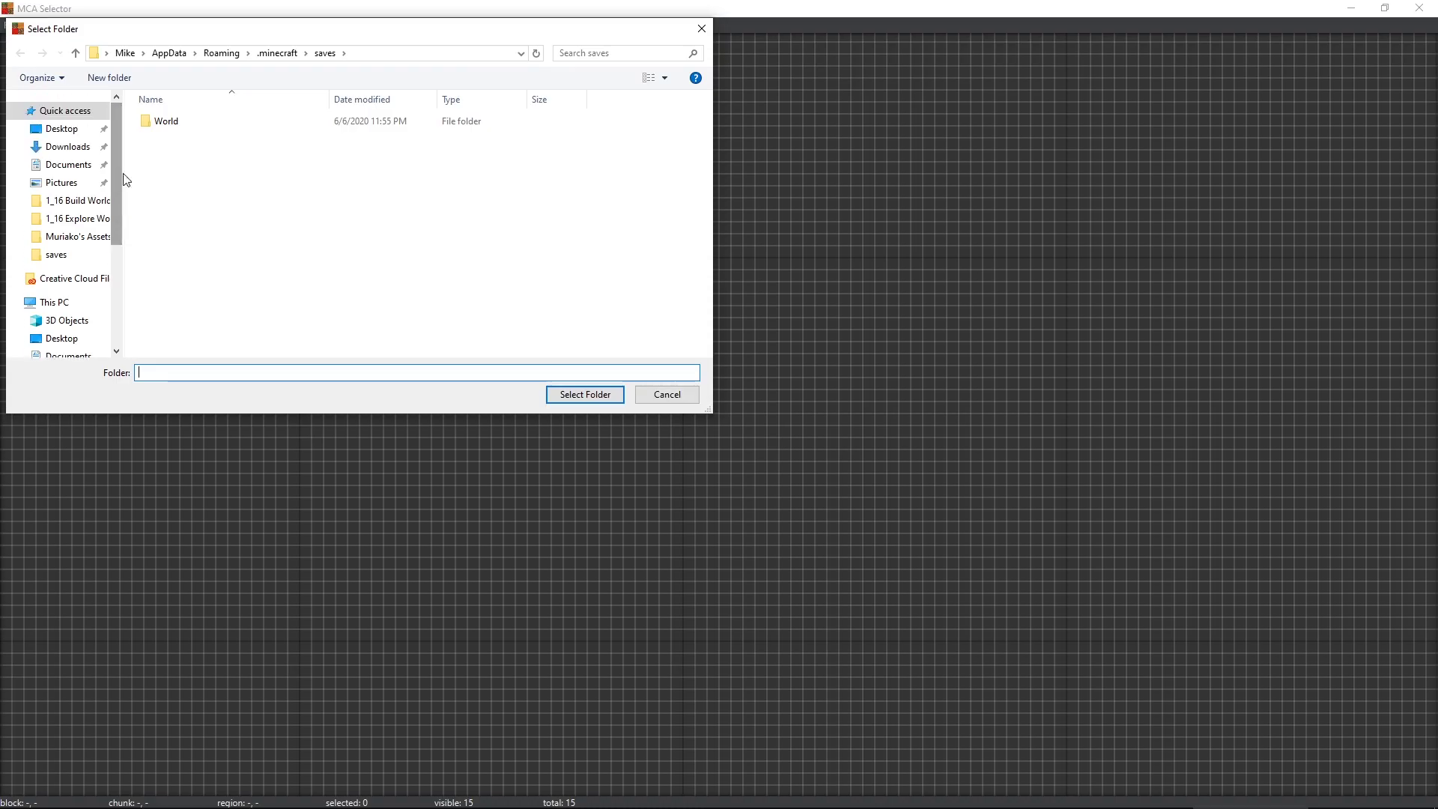
Open the End dimension's region folder from the World save, located at World > DIM1 > region.
click(262, 122)
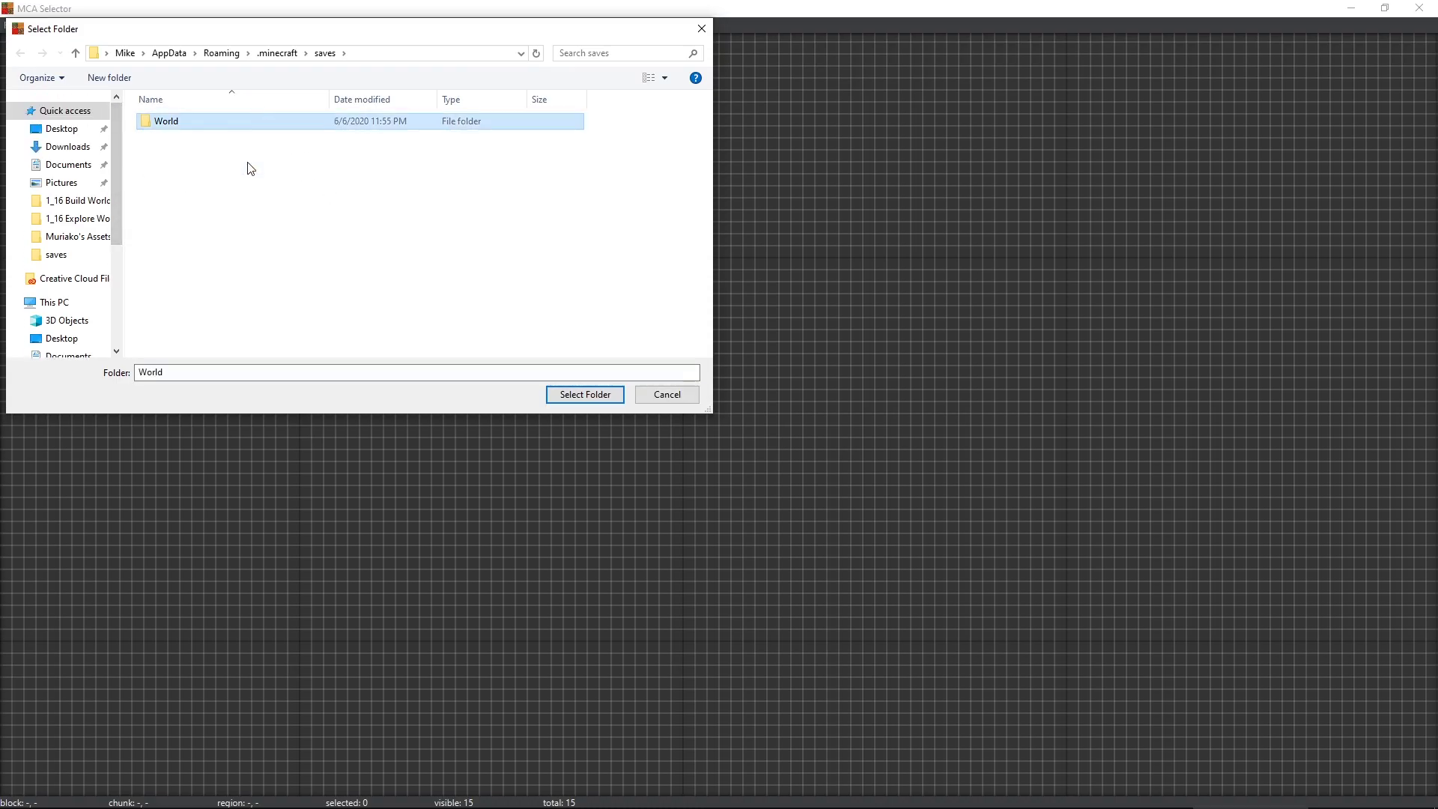
double_click(242, 124)
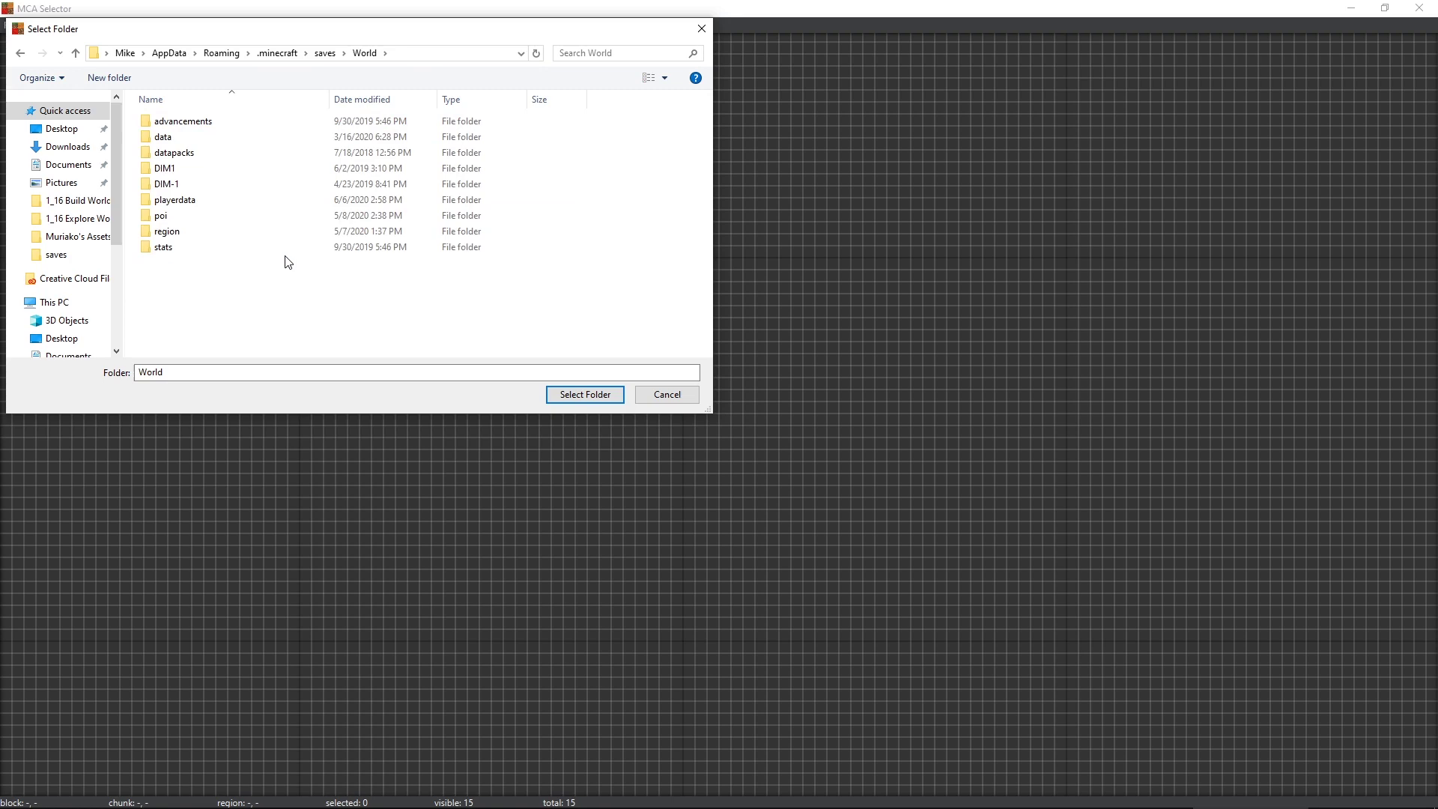
click(211, 233)
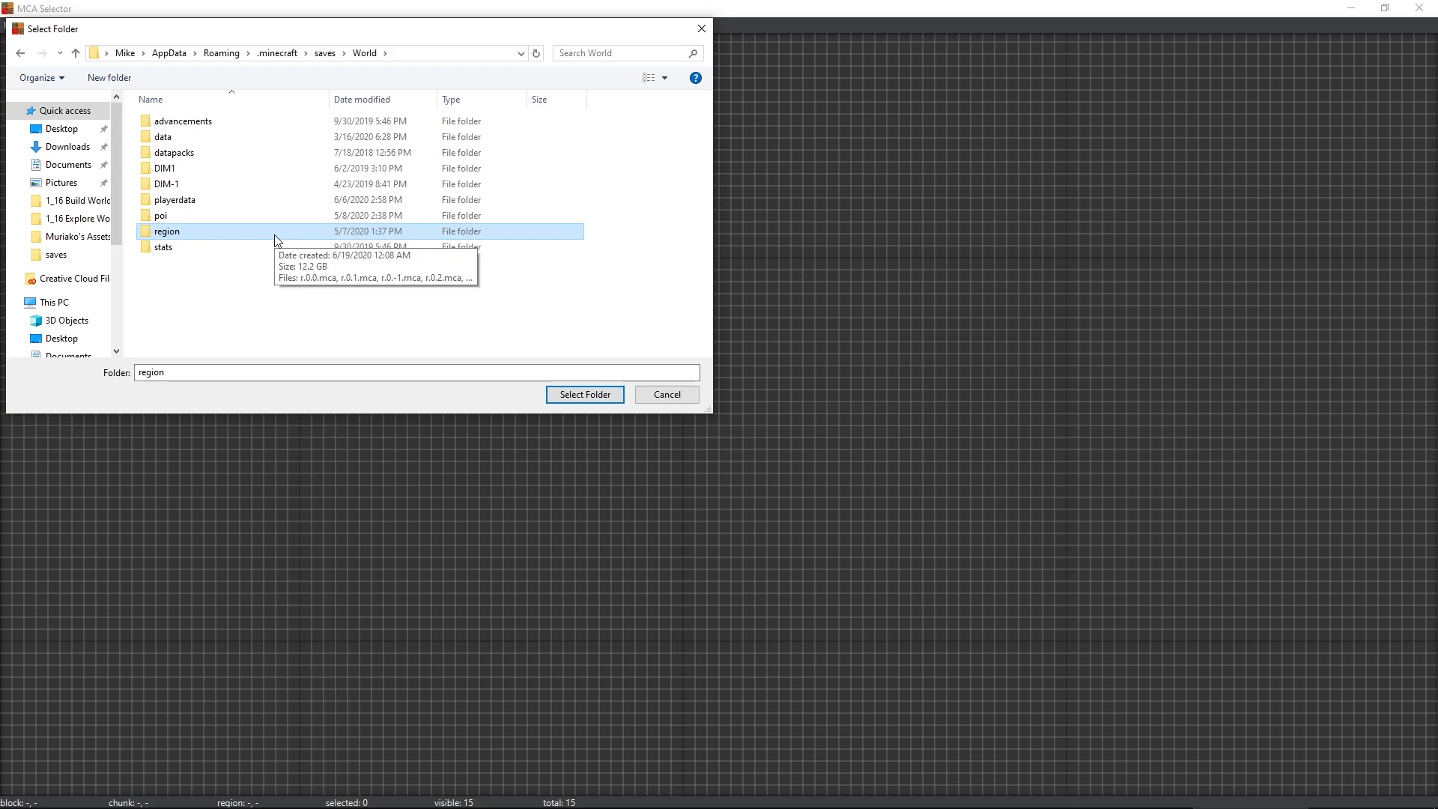
double_click(264, 184)
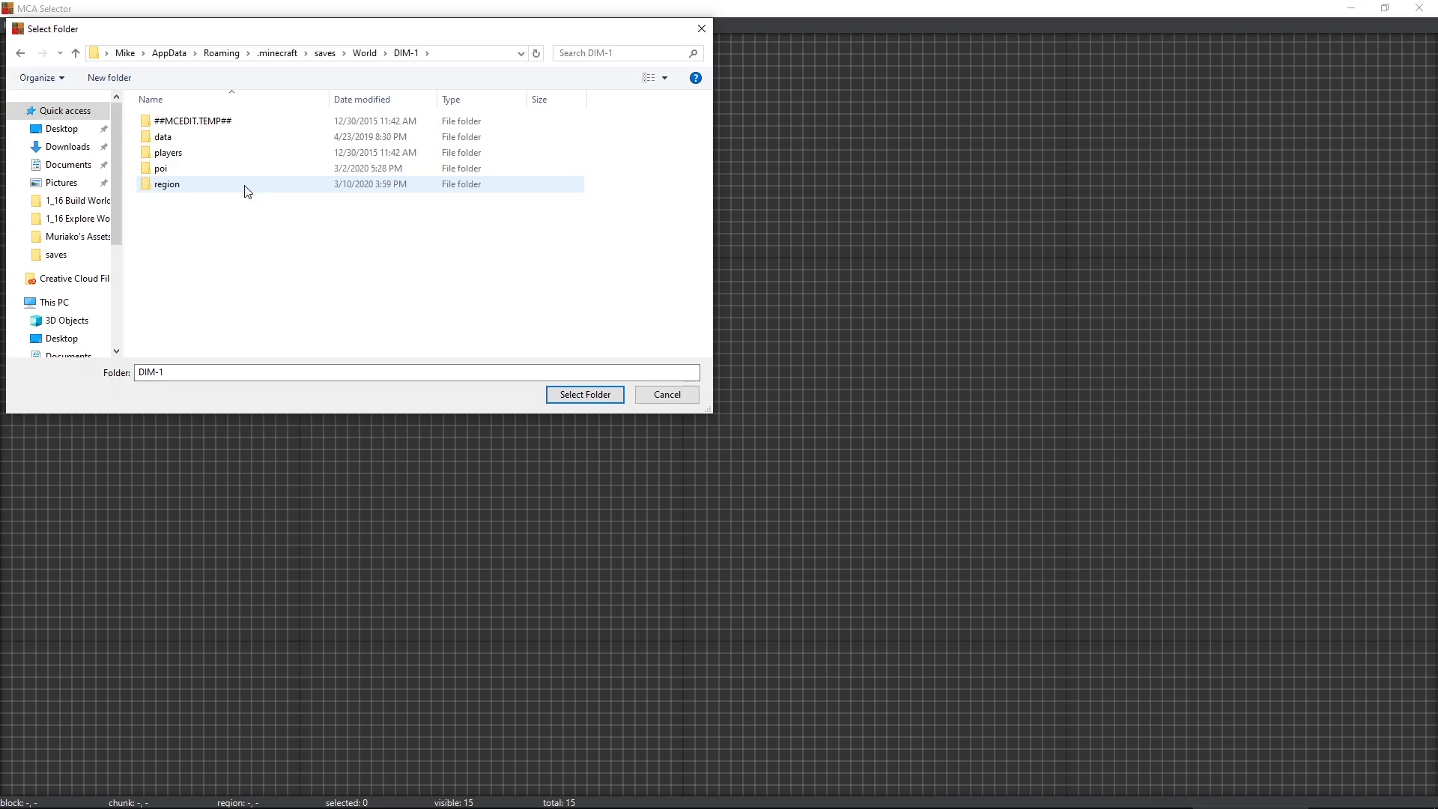
key(alt+Left)
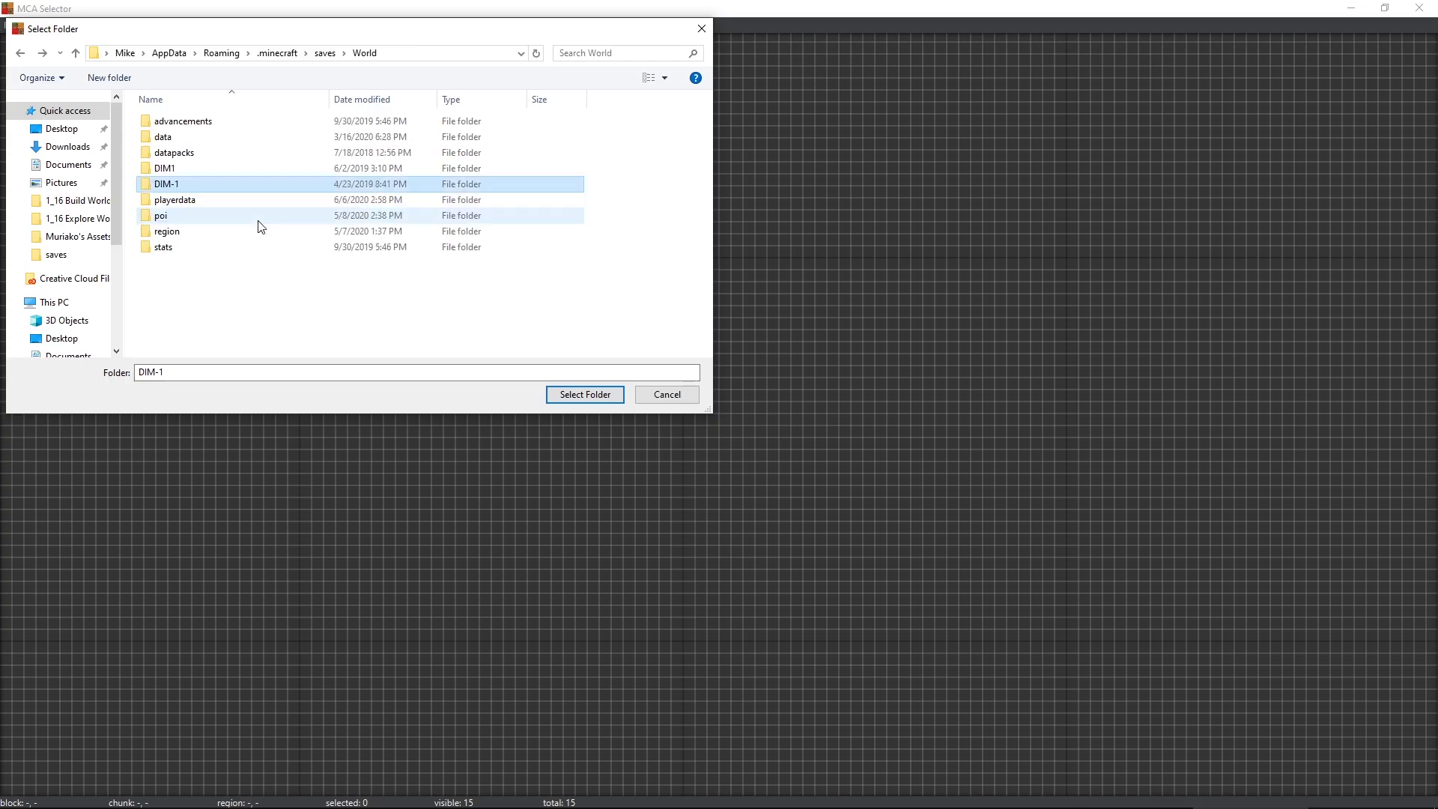
click(241, 169)
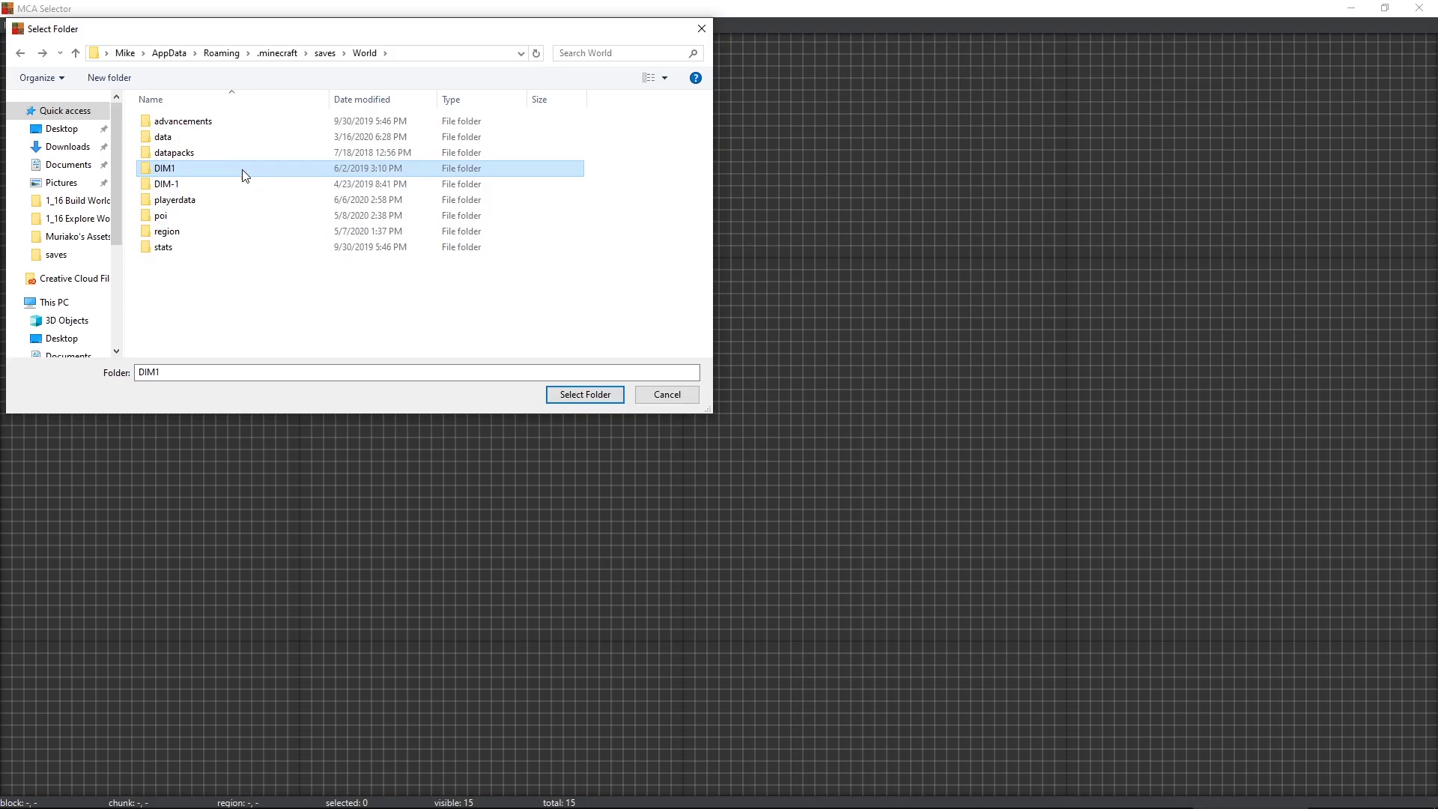
double_click(241, 169)
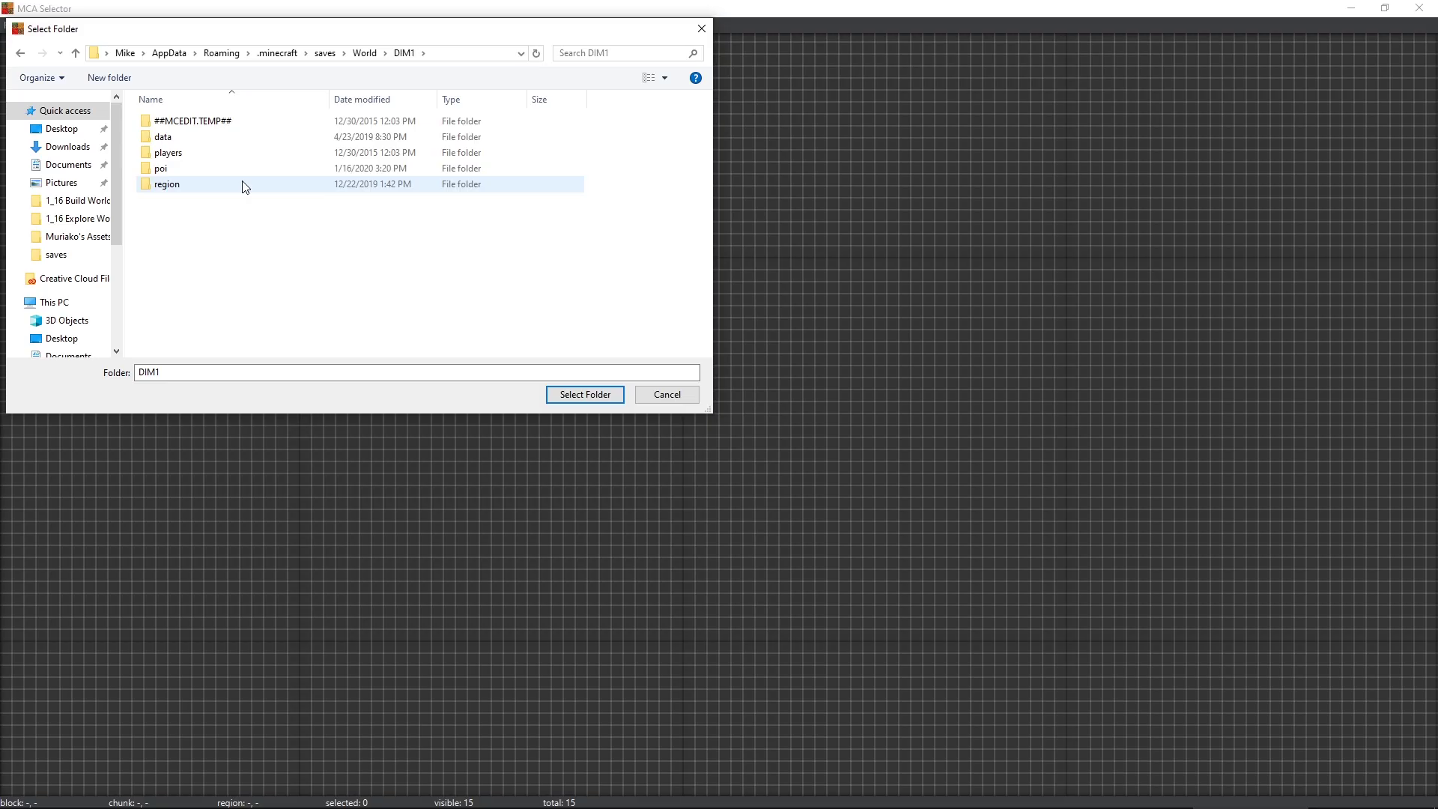
click(244, 186)
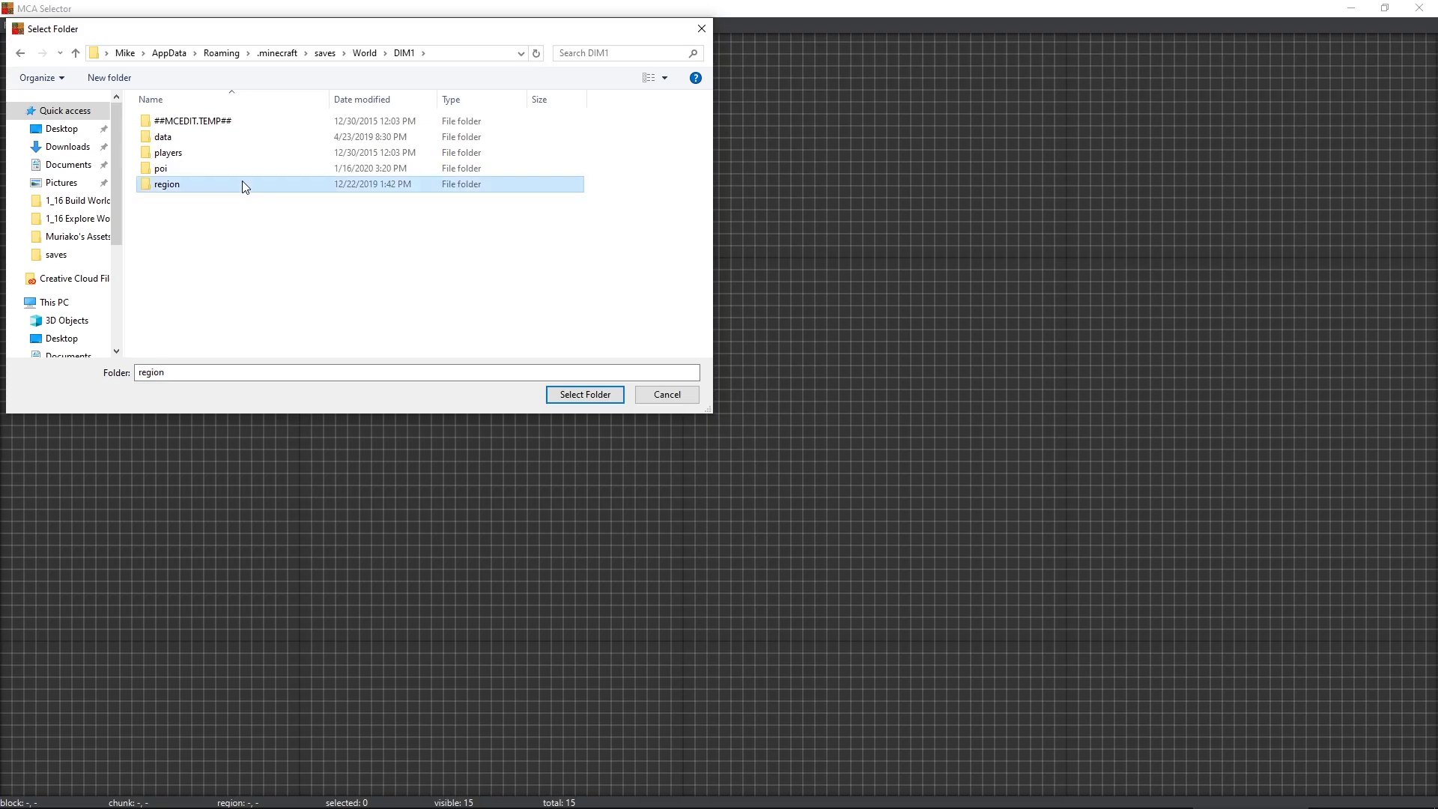
click(620, 394)
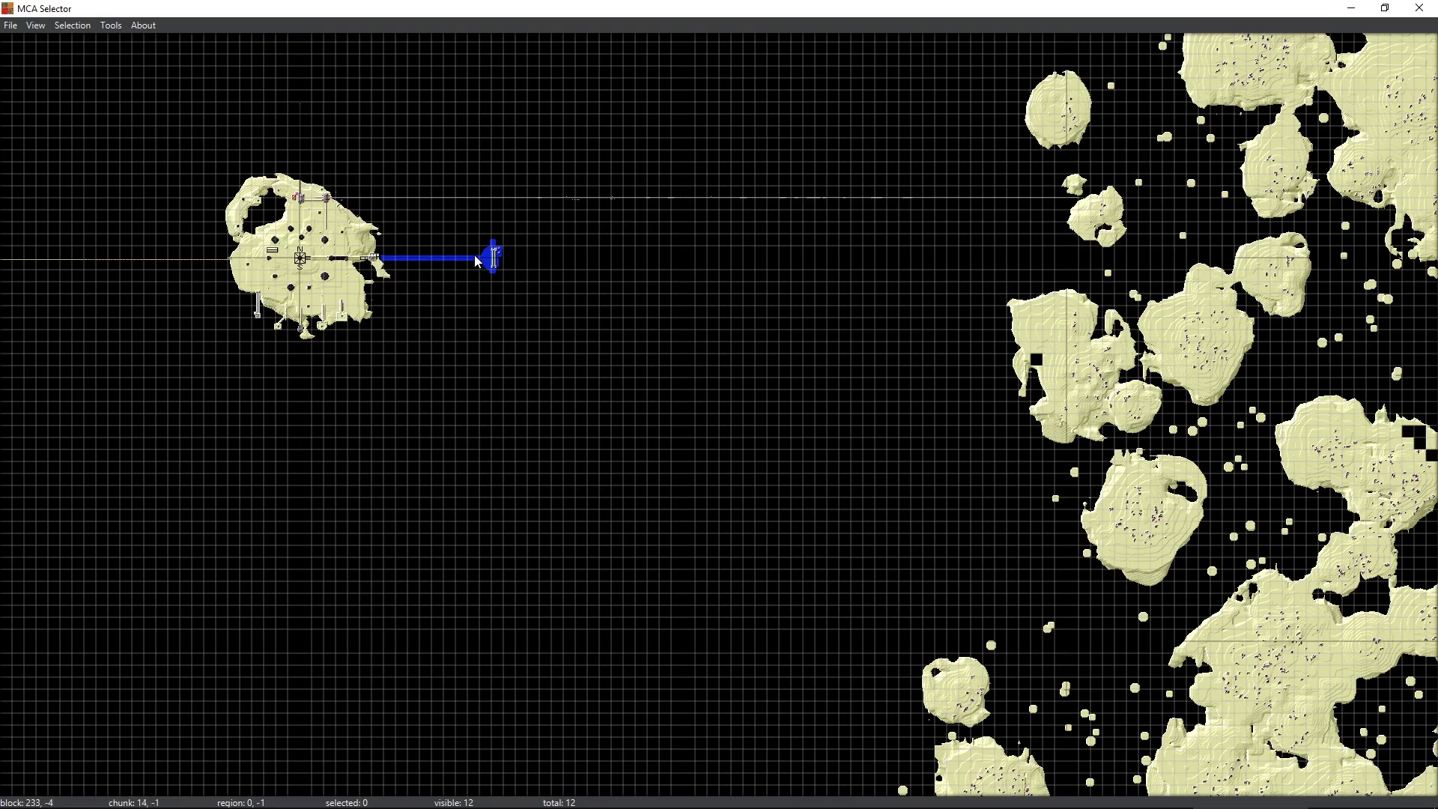
Examine the overall extent of the generated End terrain and the outer islands surrounding the central void.
scroll(474, 254, down, 4)
scroll(474, 254, down, 3)
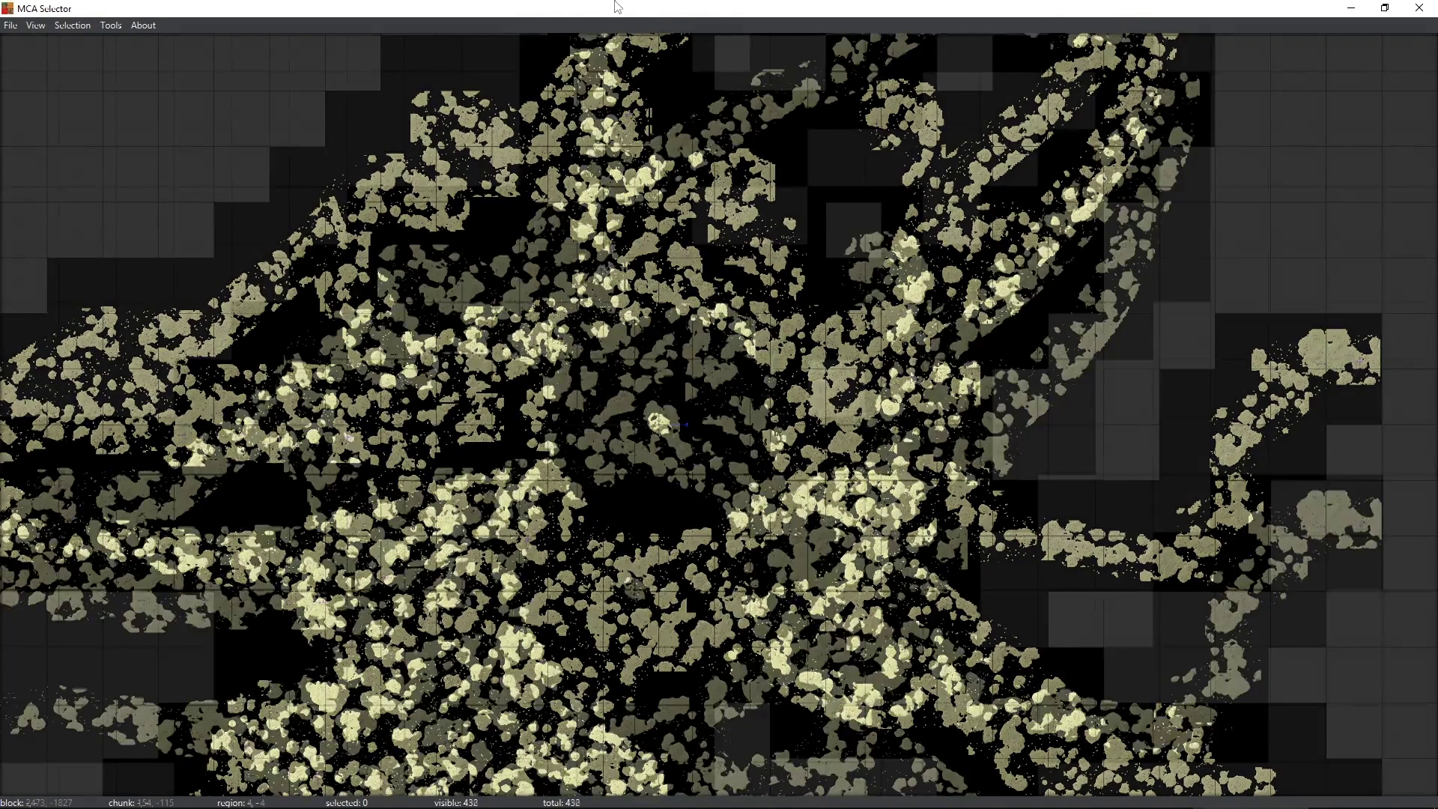
drag(914, 531, 717, 223)
drag(433, 173, 831, 411)
drag(651, 277, 659, 326)
drag(681, 397, 580, 341)
scroll(579, 336, up, 3)
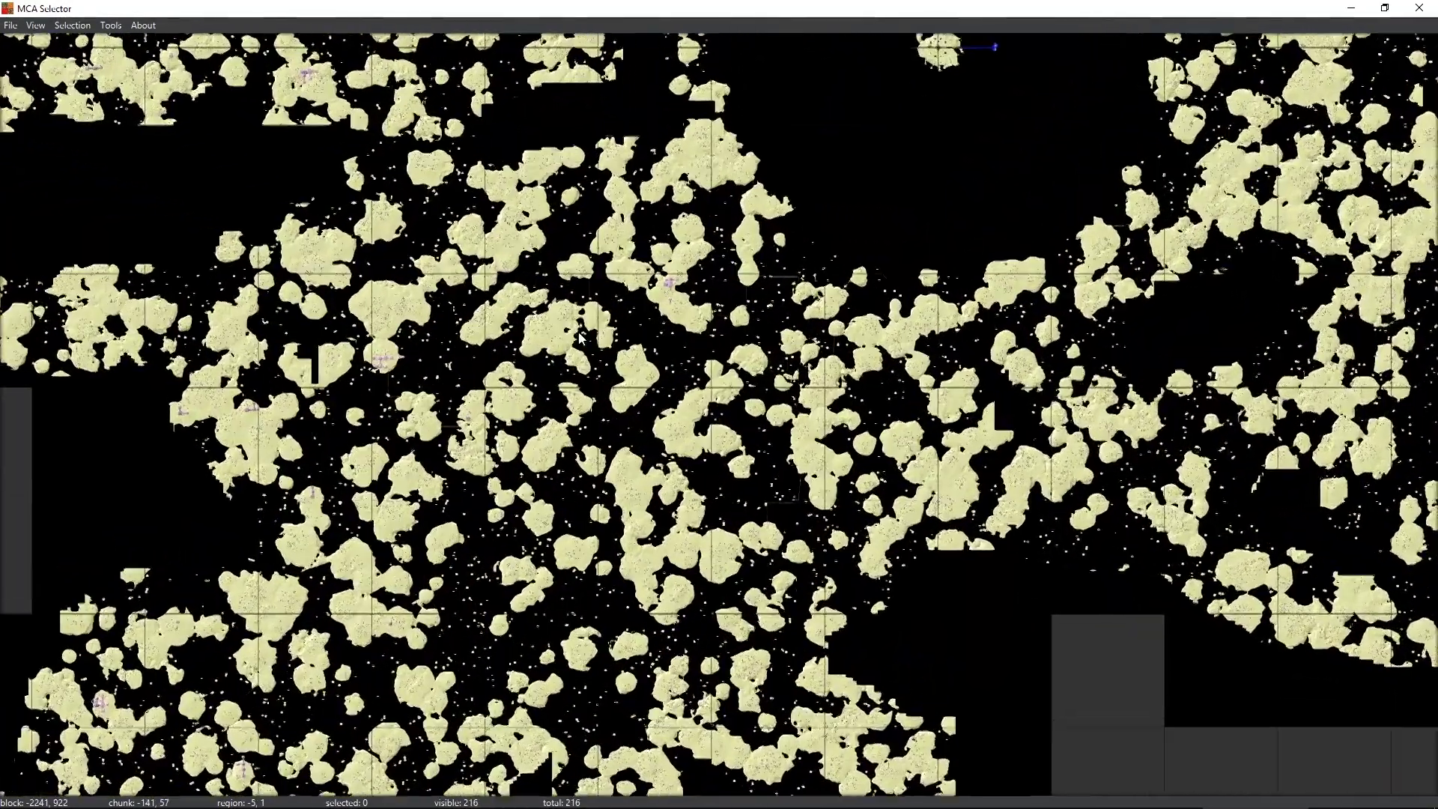
scroll(579, 336, down, 4)
scroll(580, 336, up, 2)
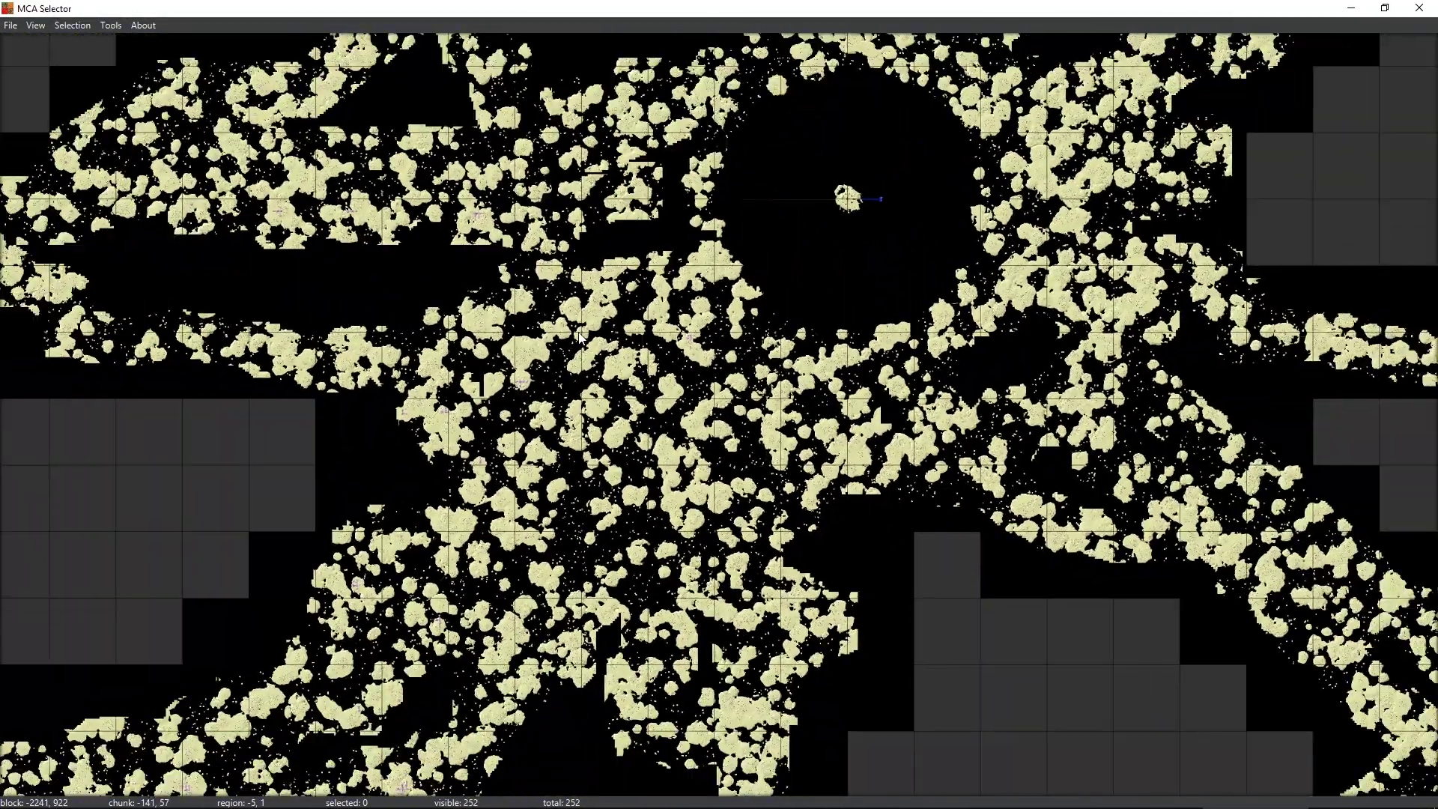
drag(636, 268, 633, 396)
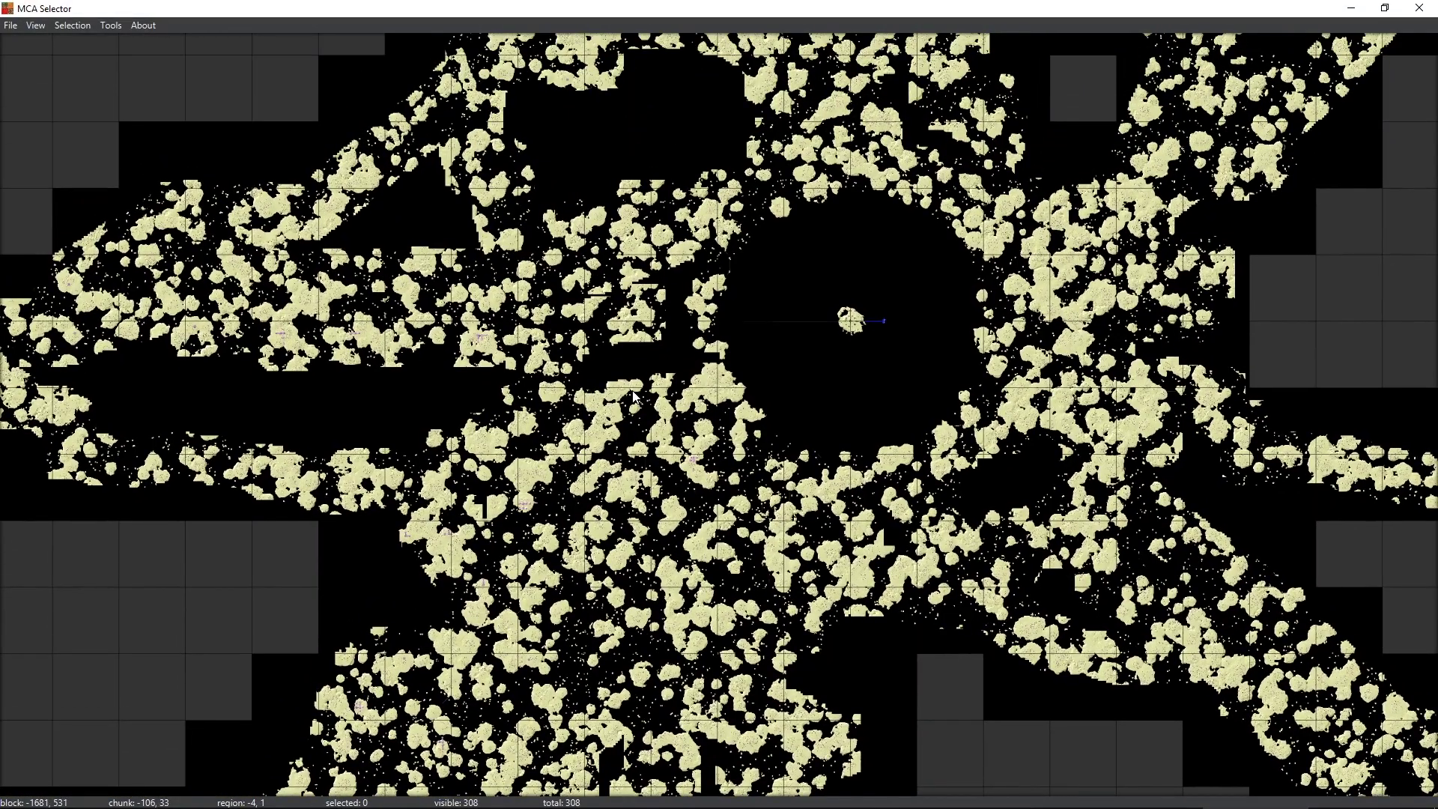
scroll(634, 396, down, 1)
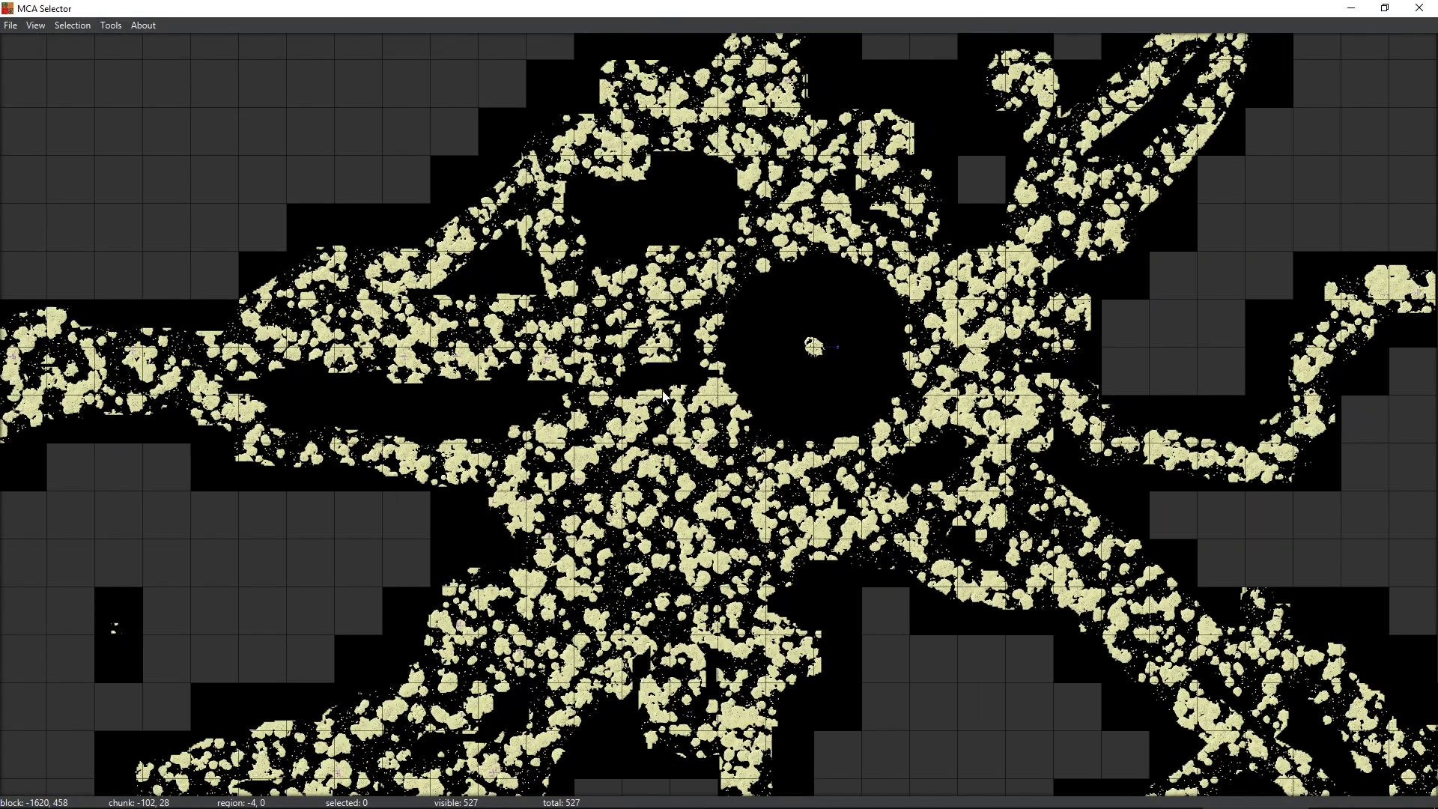
drag(671, 362, 672, 396)
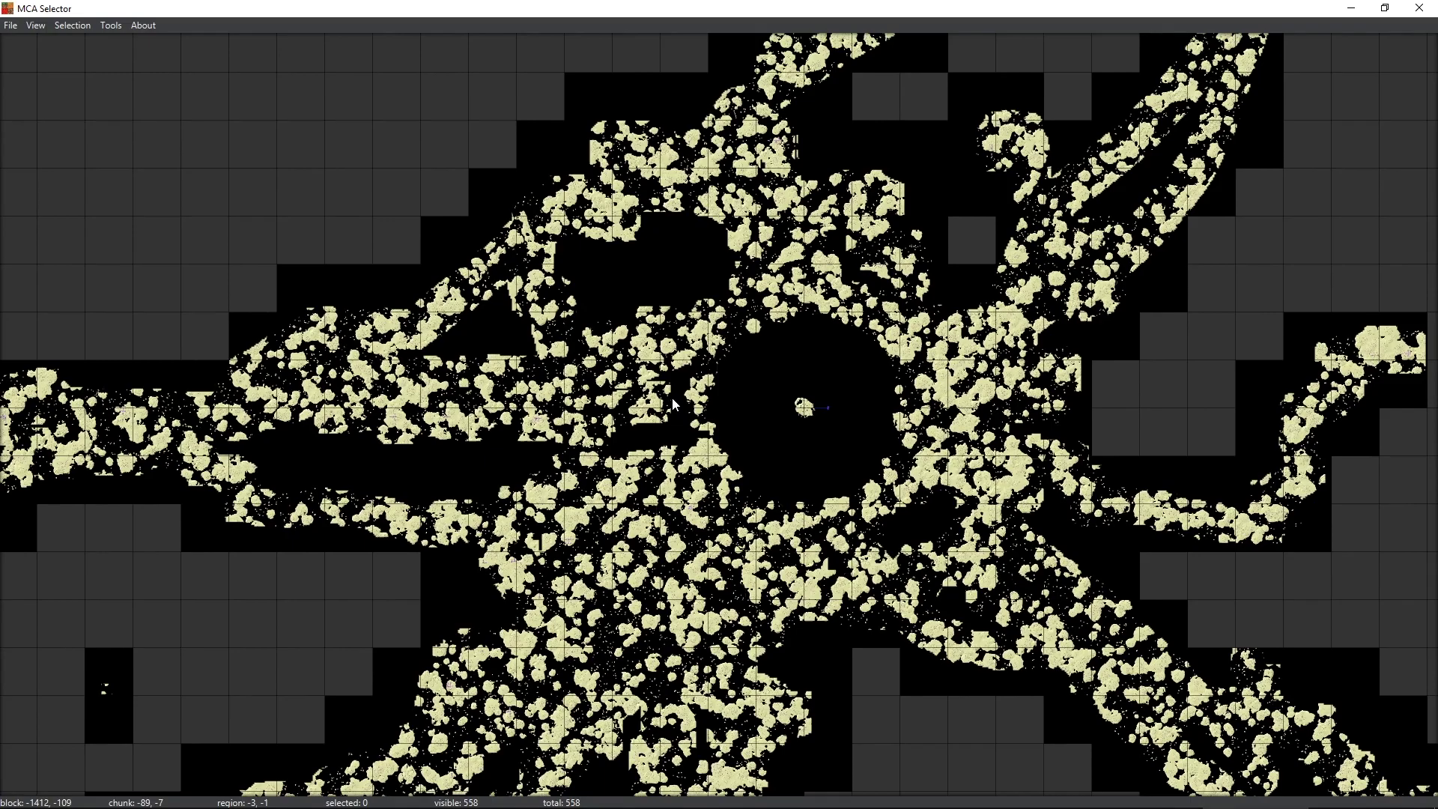
drag(733, 316, 691, 351)
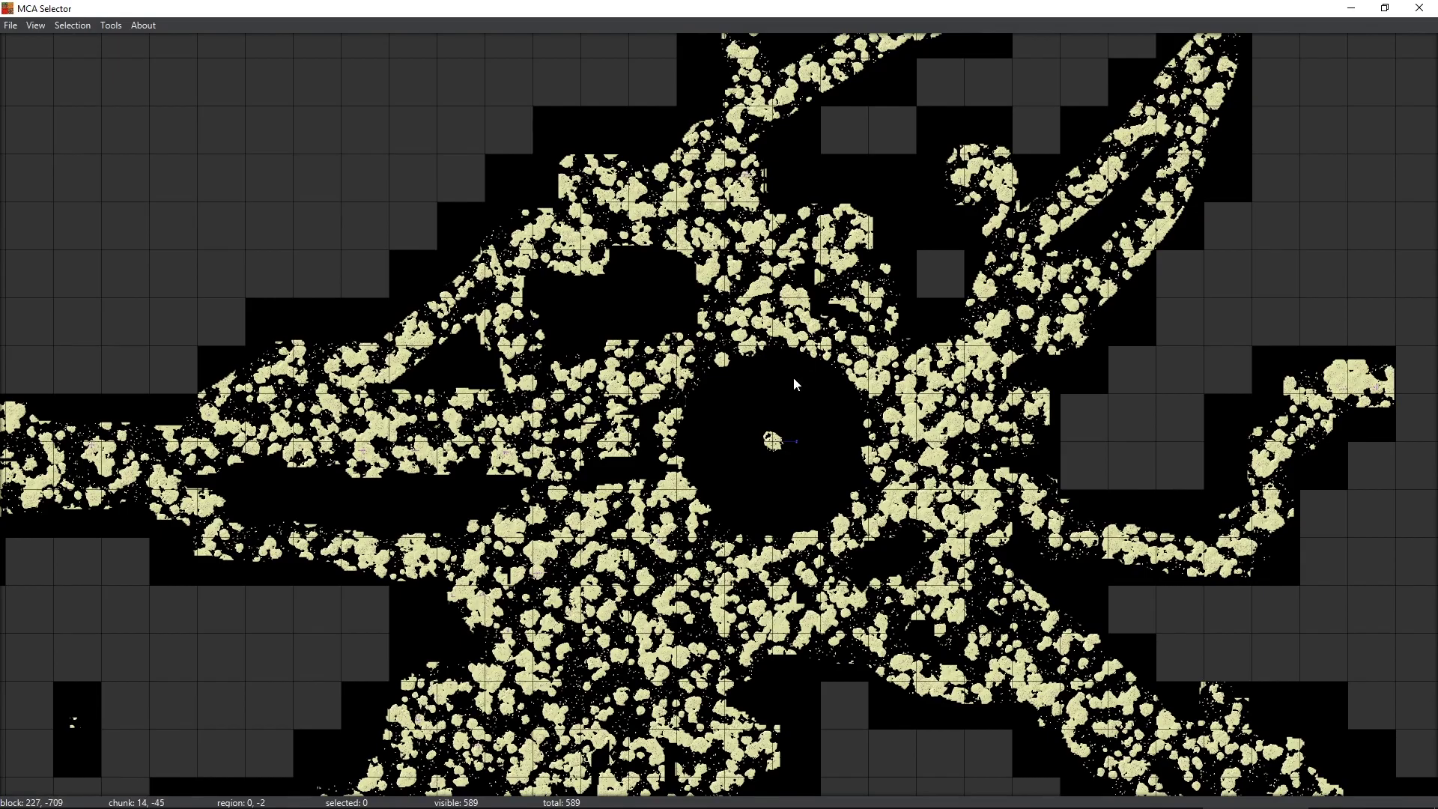
drag(793, 376, 740, 389)
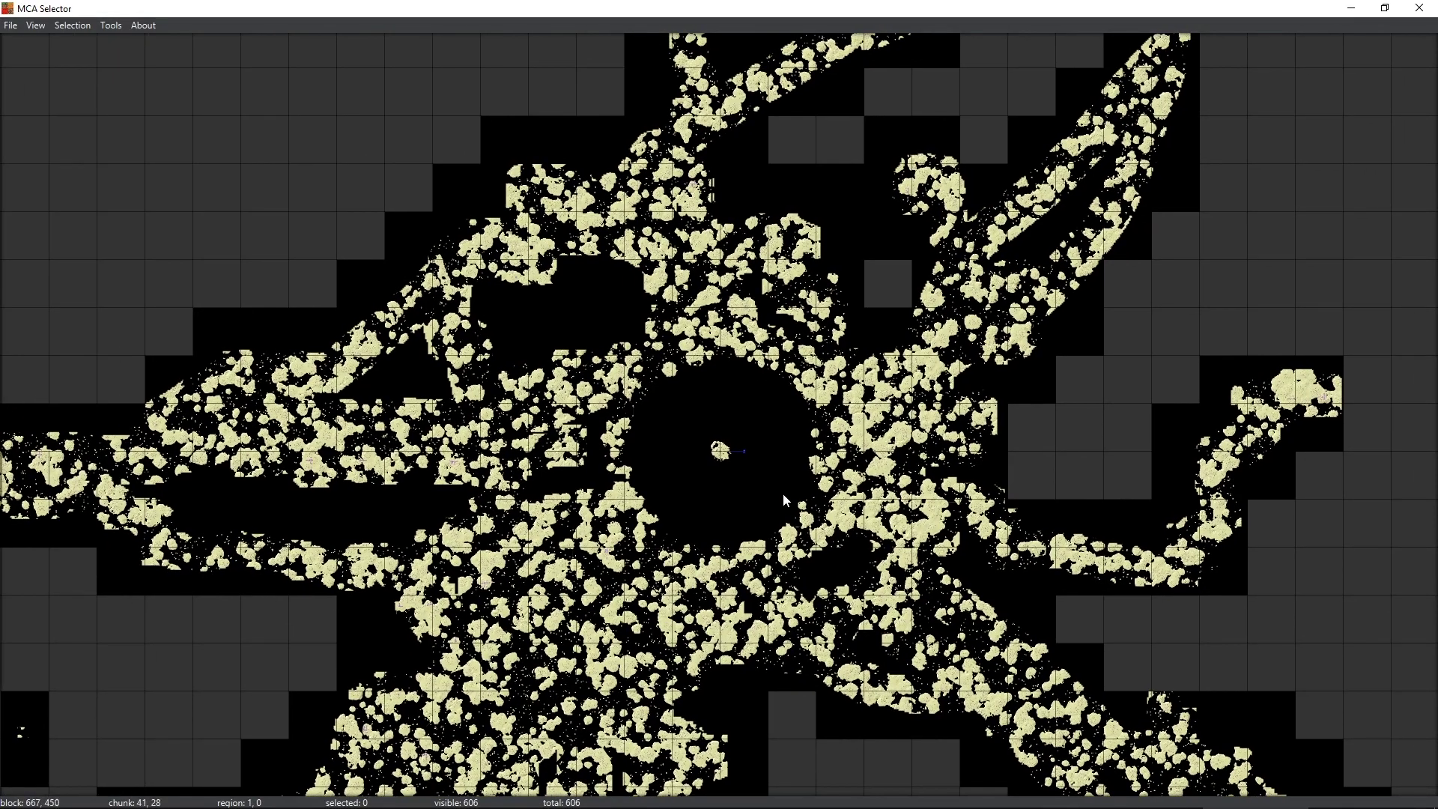
Inspect the central End island, the empty ring around it, and the outer islands to its southwest.
scroll(783, 493, up, 10)
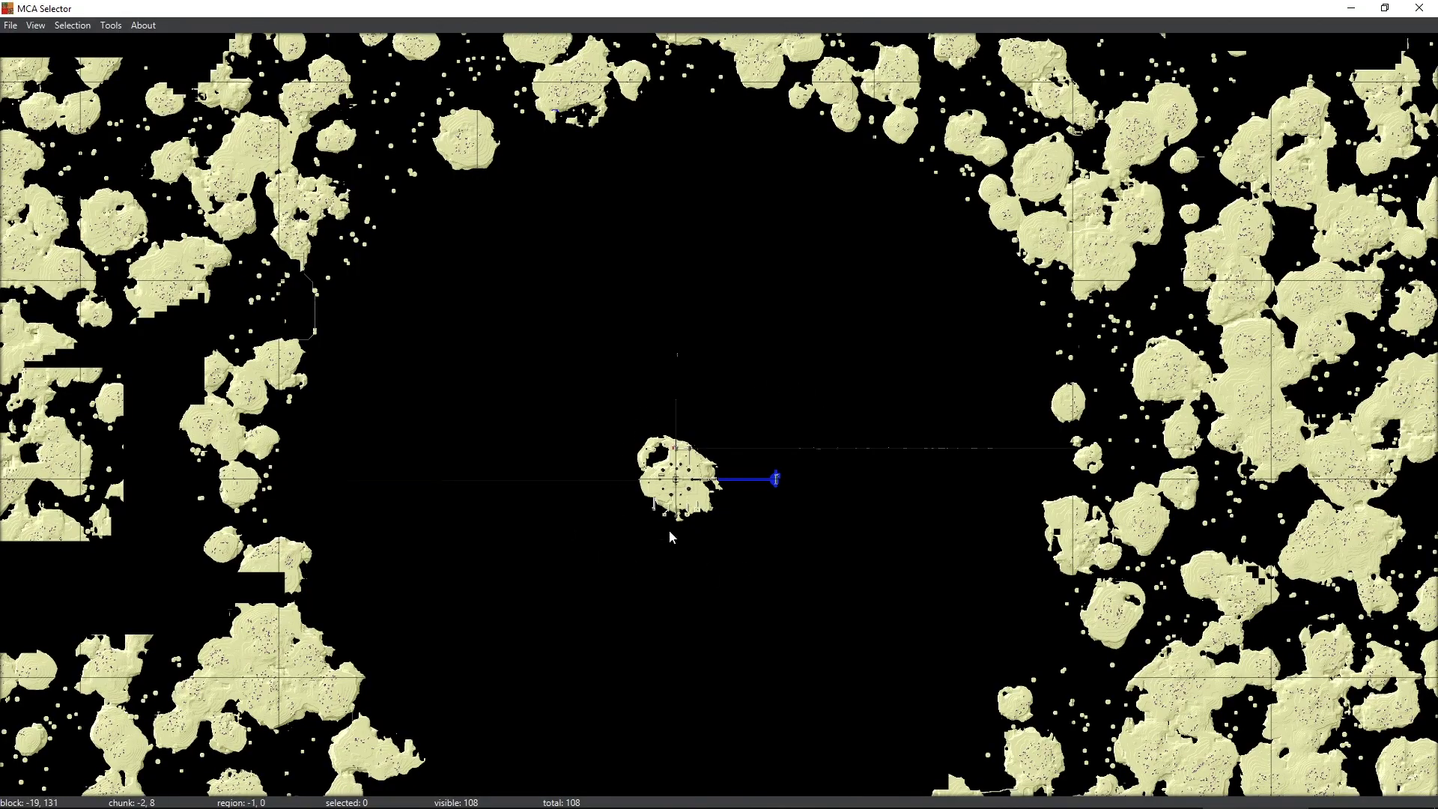
scroll(663, 473, down, 2)
scroll(662, 474, down, 1)
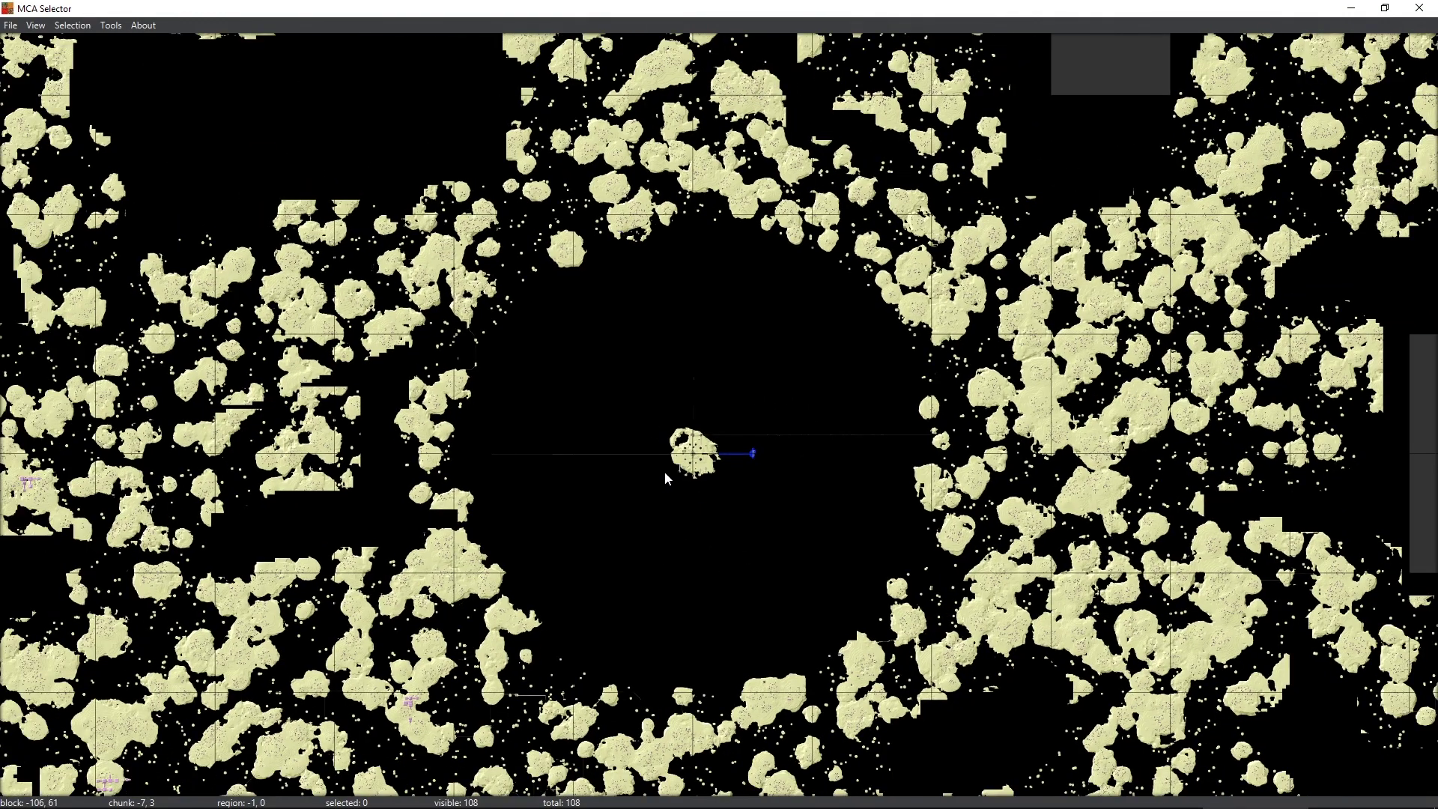
drag(654, 514, 843, 433)
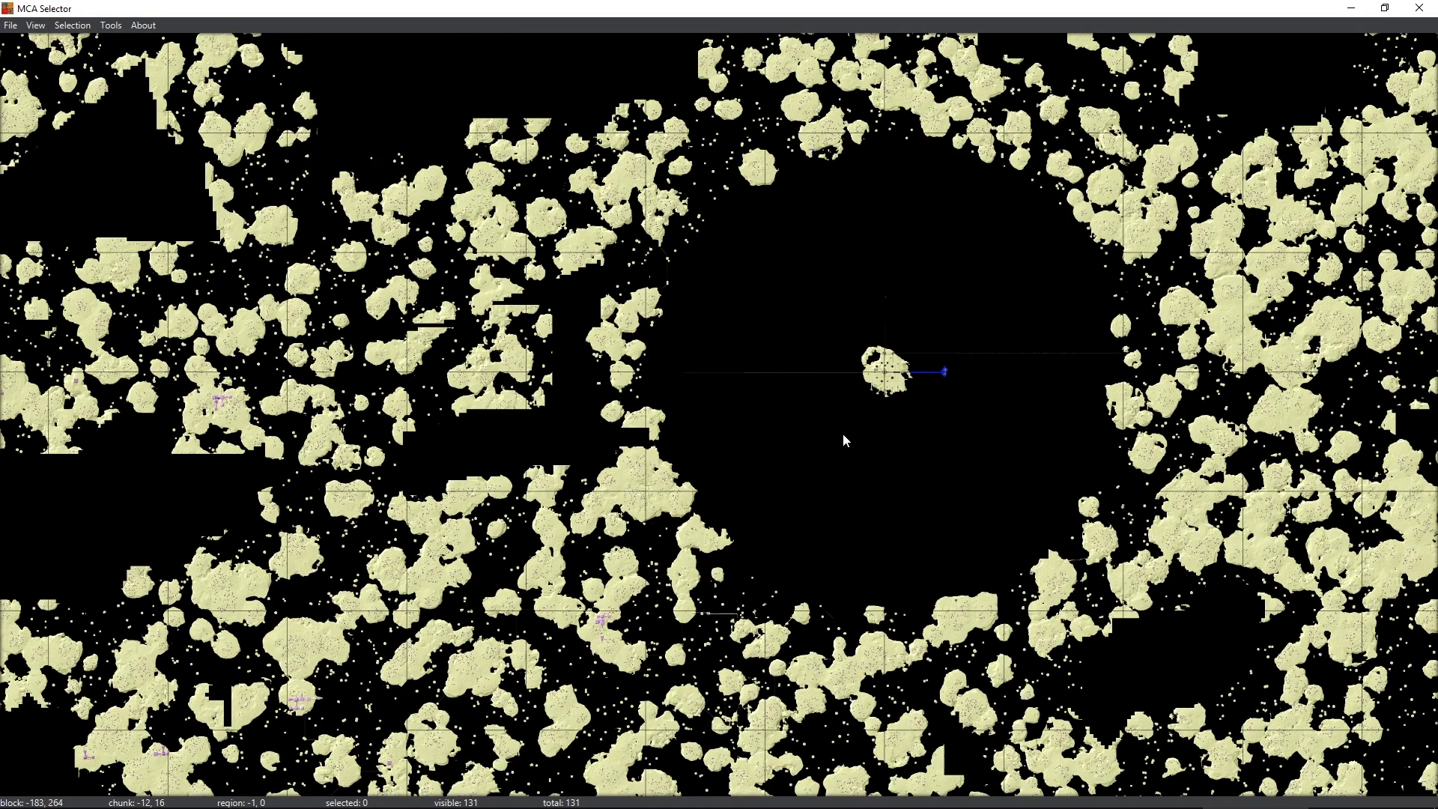
drag(808, 485, 880, 298)
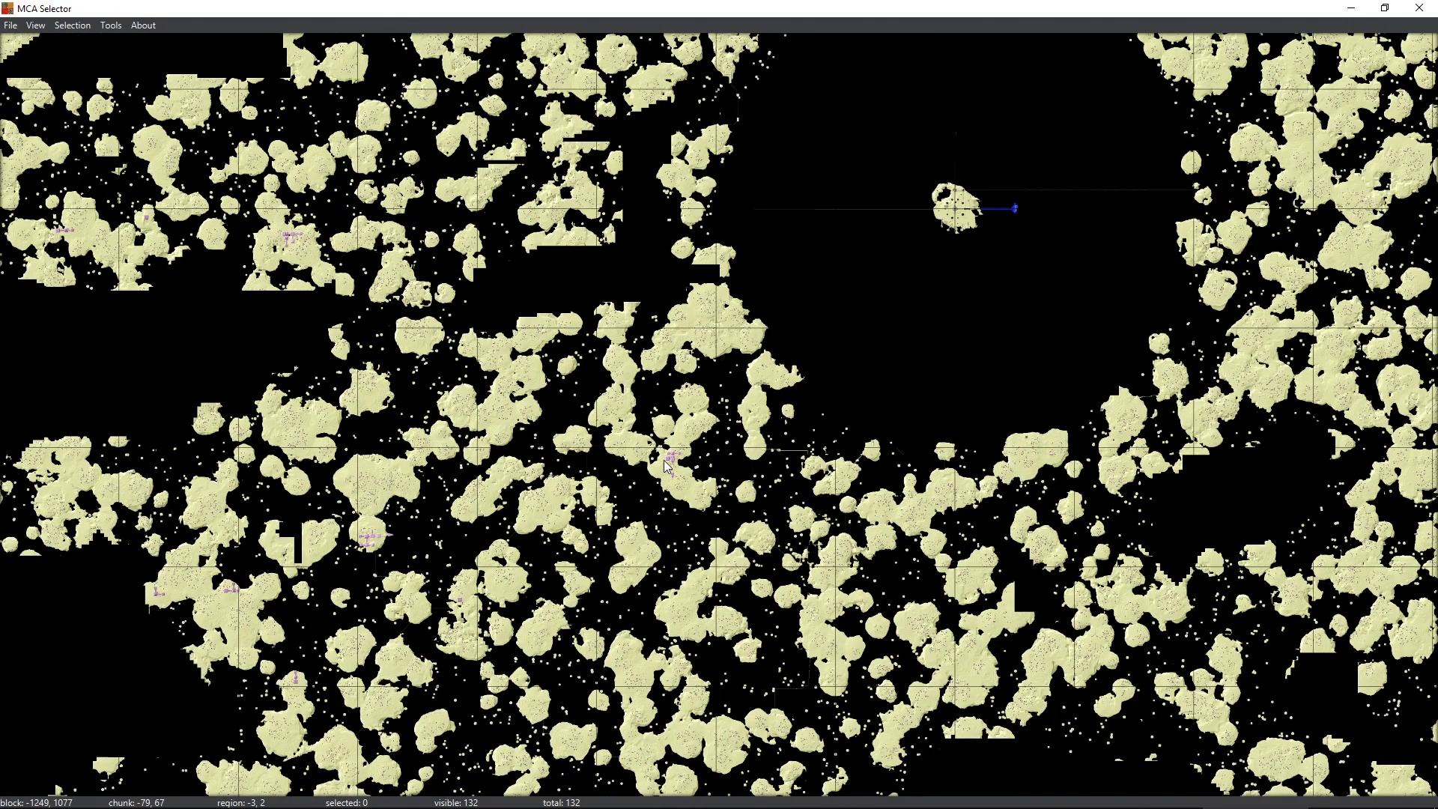
scroll(664, 461, down, 2)
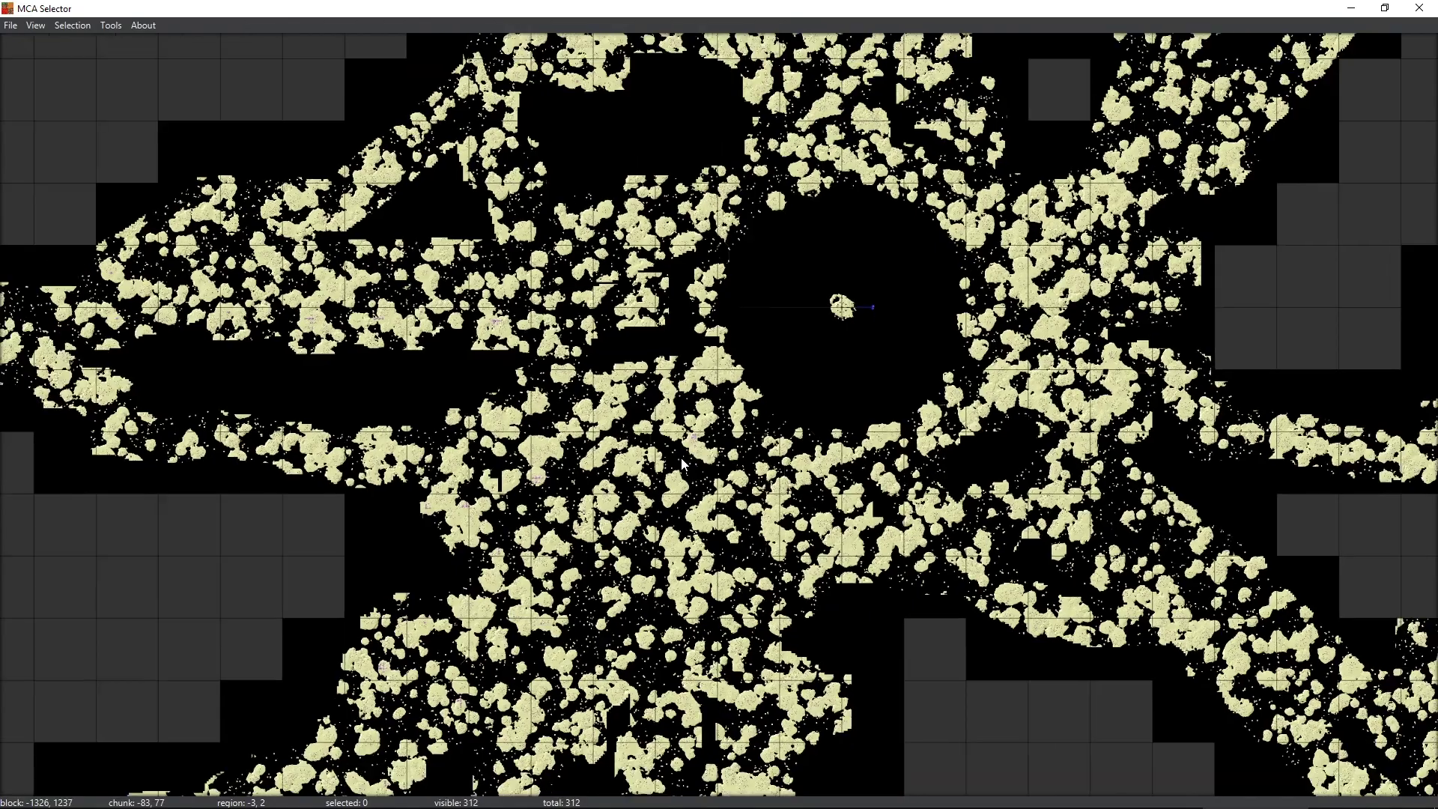
scroll(681, 462, down, 1)
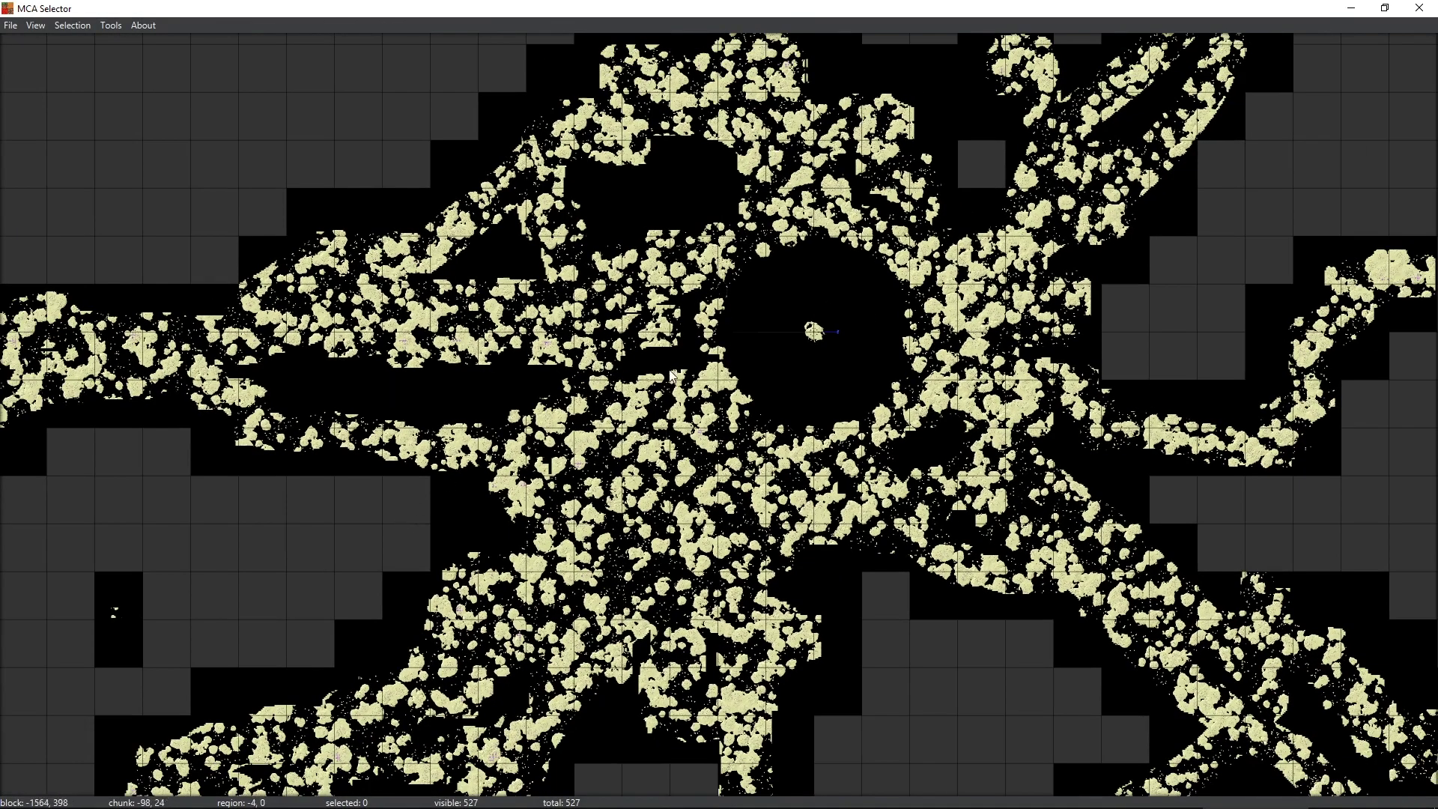
drag(825, 348, 755, 447)
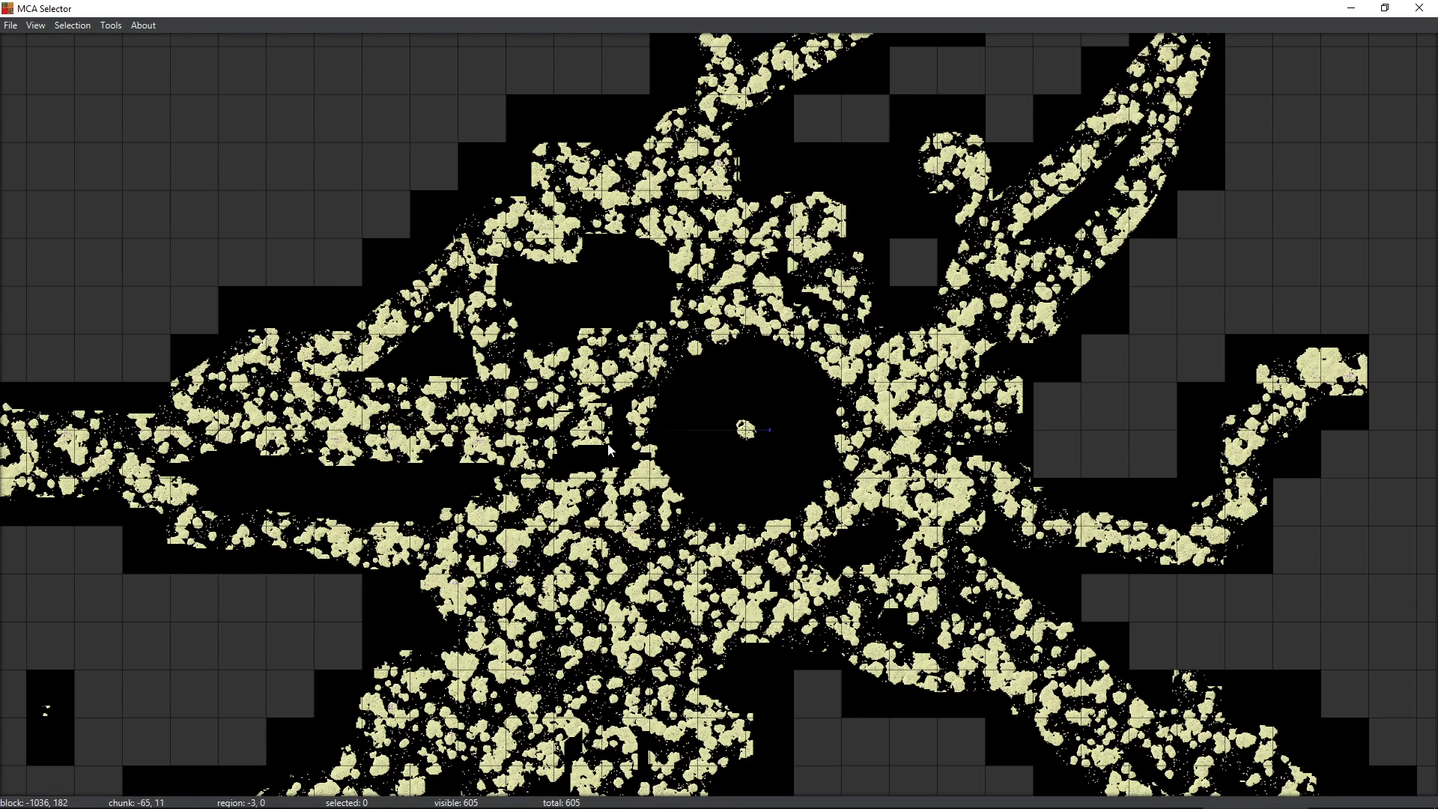
Select the regions west of the central void, extending the selection over the long western arm of islands.
drag(384, 417, 611, 434)
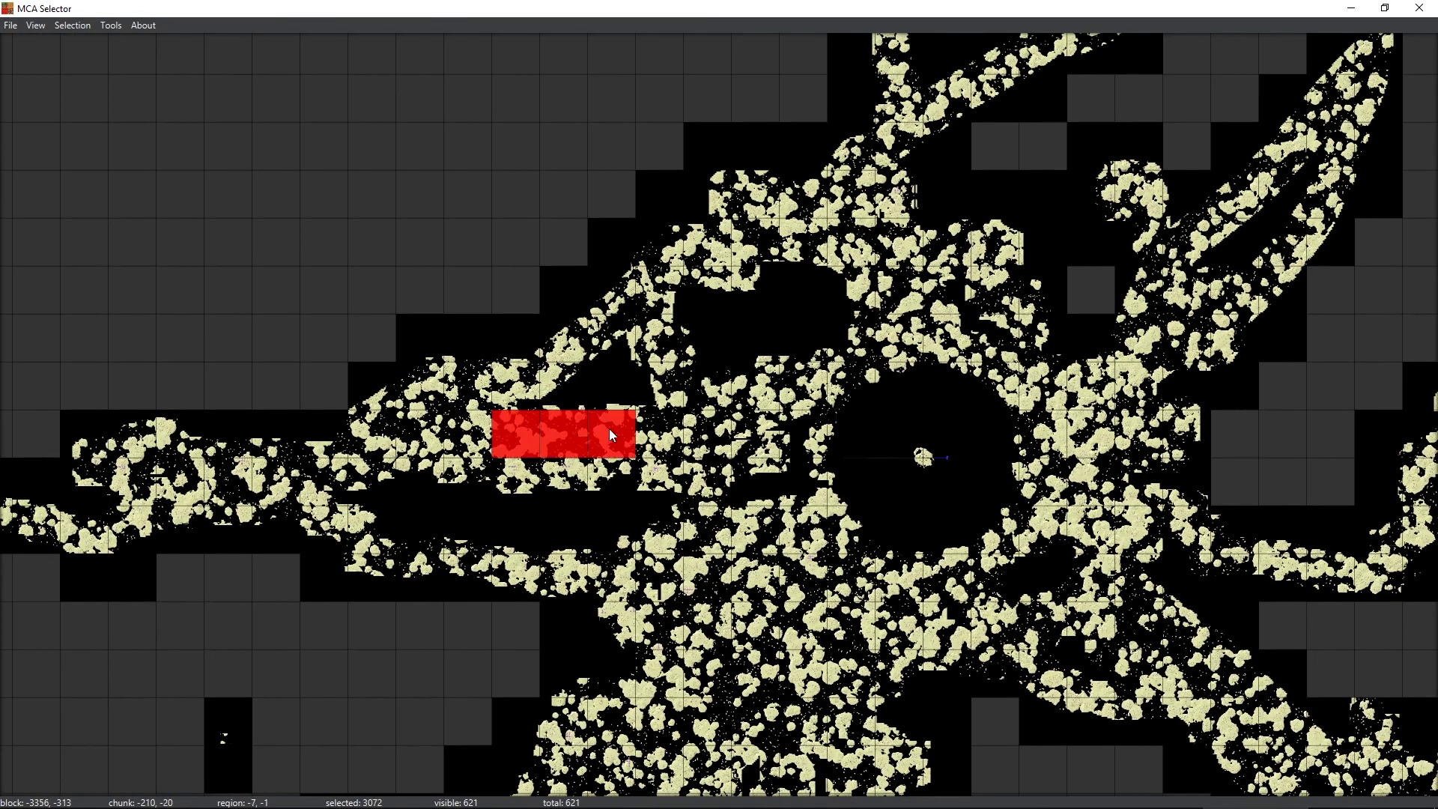
drag(350, 300, 824, 550)
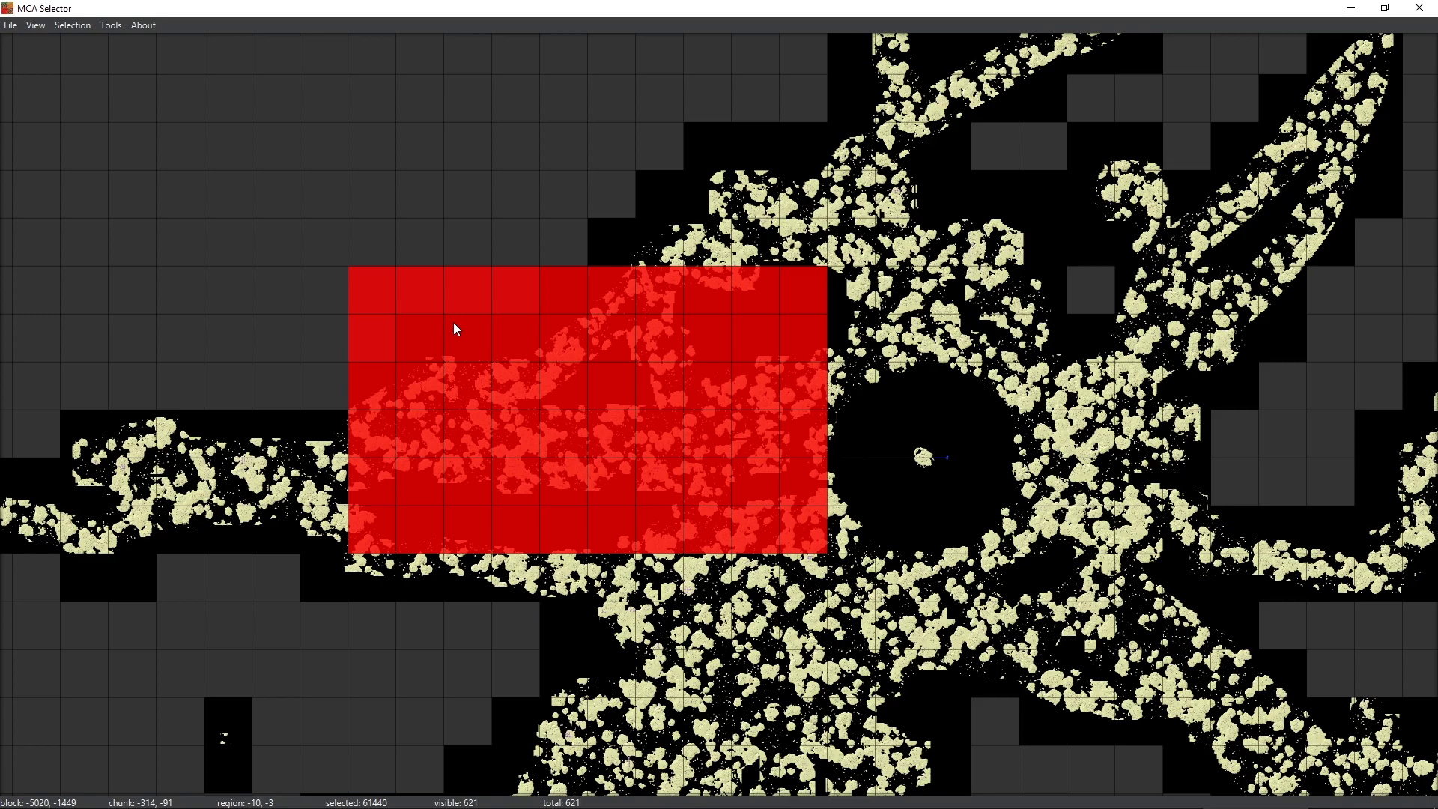
drag(86, 380, 739, 604)
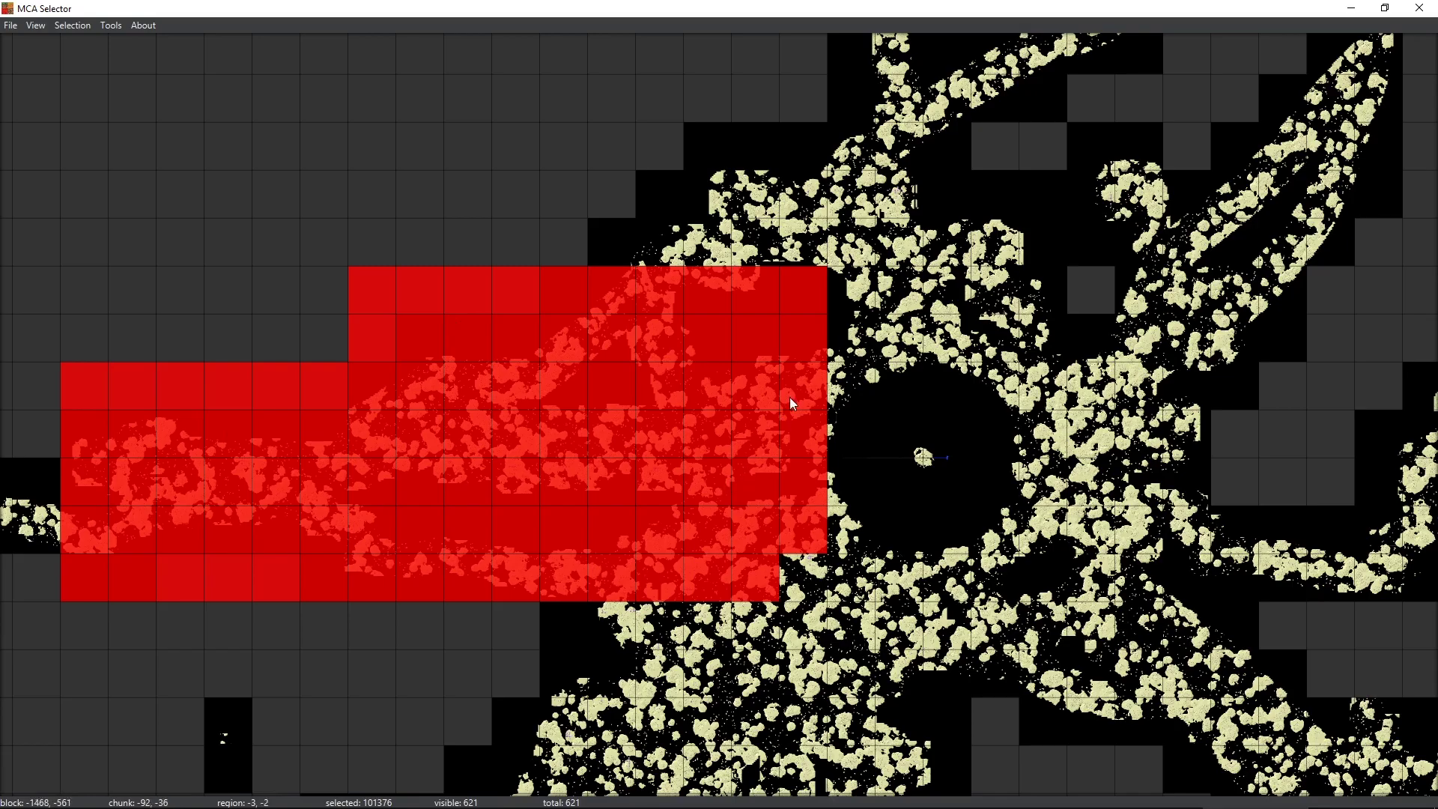
Deselect a small block of regions beside the central void, followed by all the remaining selected regions.
drag(764, 393, 760, 438)
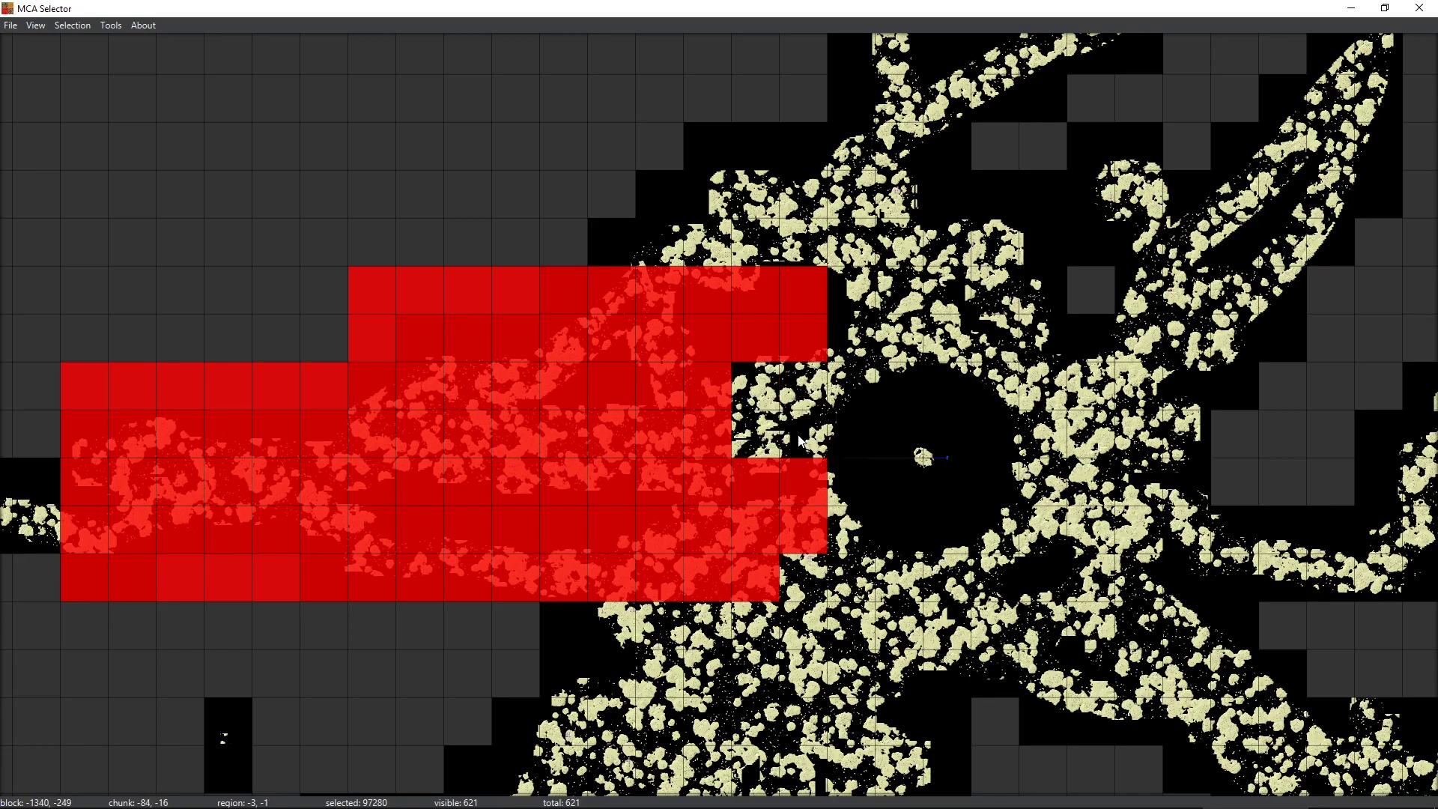
drag(798, 292, 72, 587)
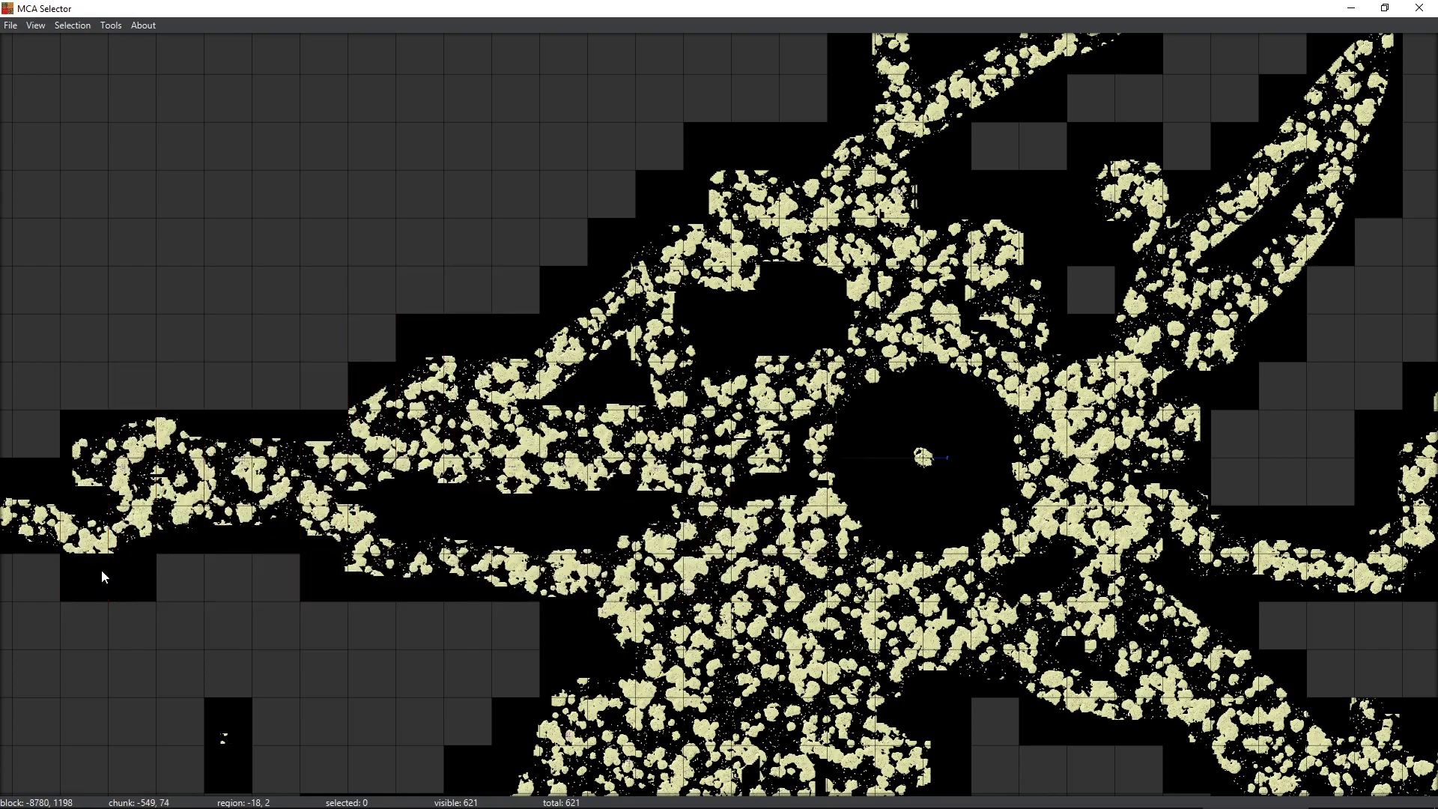
Examine the End city's purple structures on the large island west of the central void.
scroll(571, 481, up, 6)
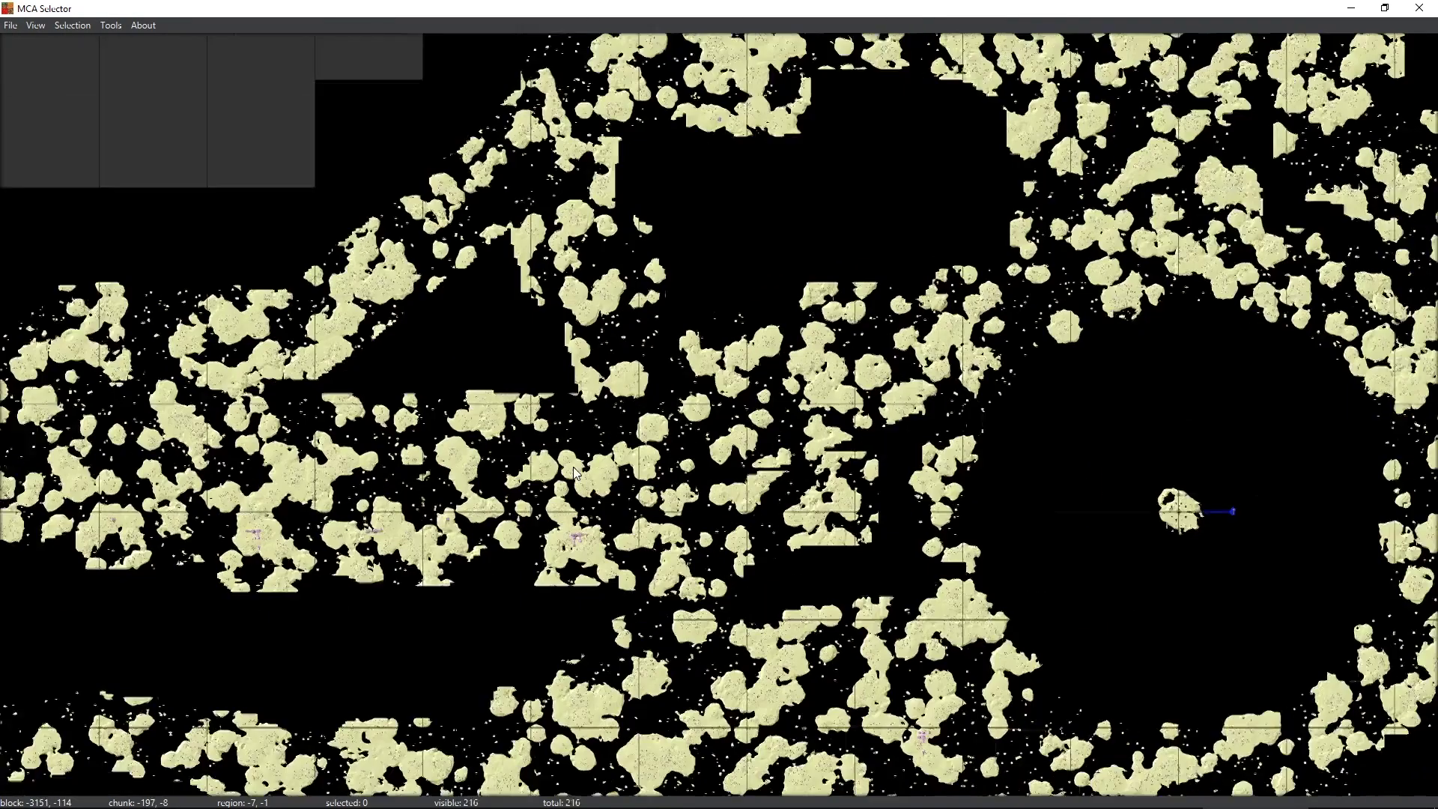
scroll(570, 481, up, 2)
scroll(621, 489, up, 2)
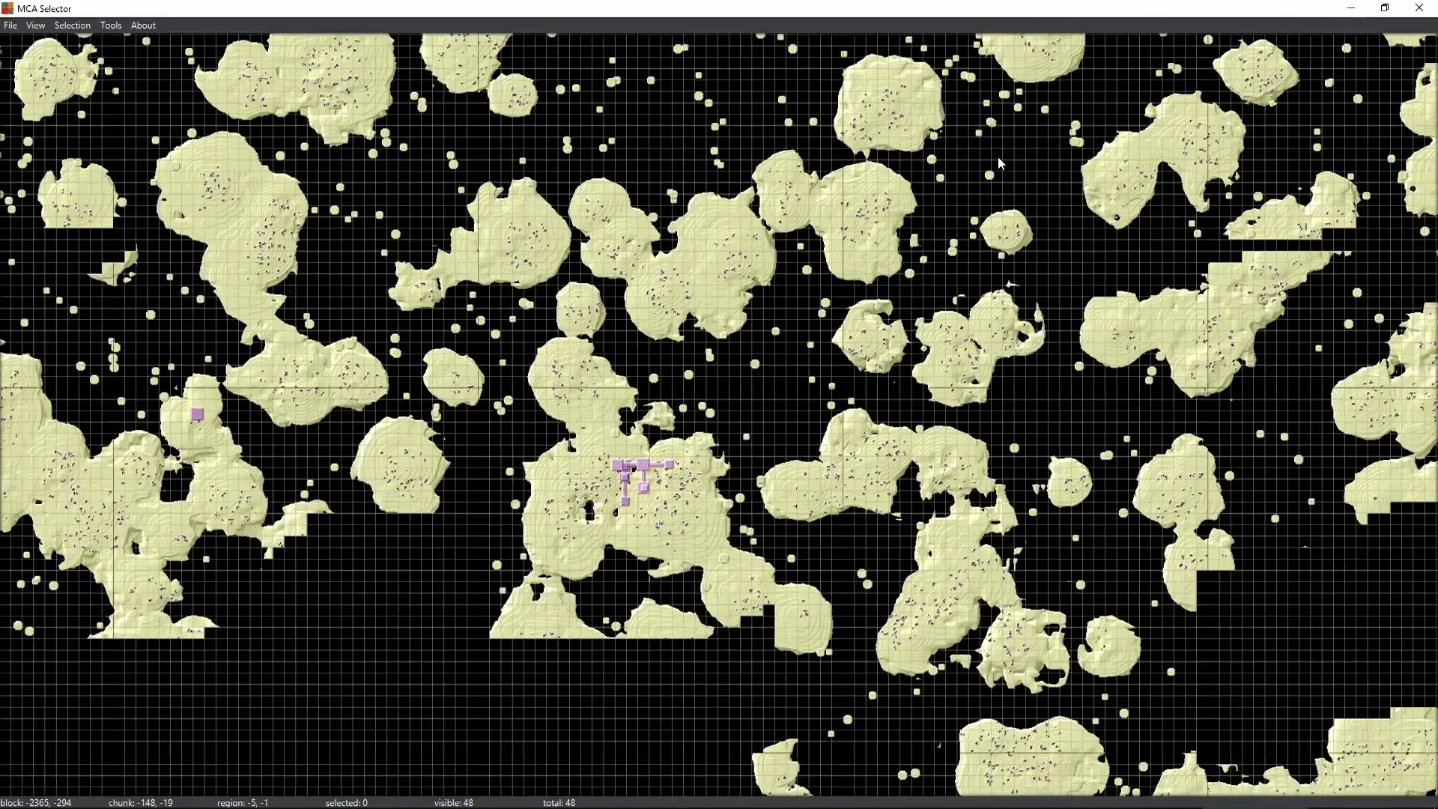
scroll(621, 488, up, 2)
scroll(599, 457, up, 2)
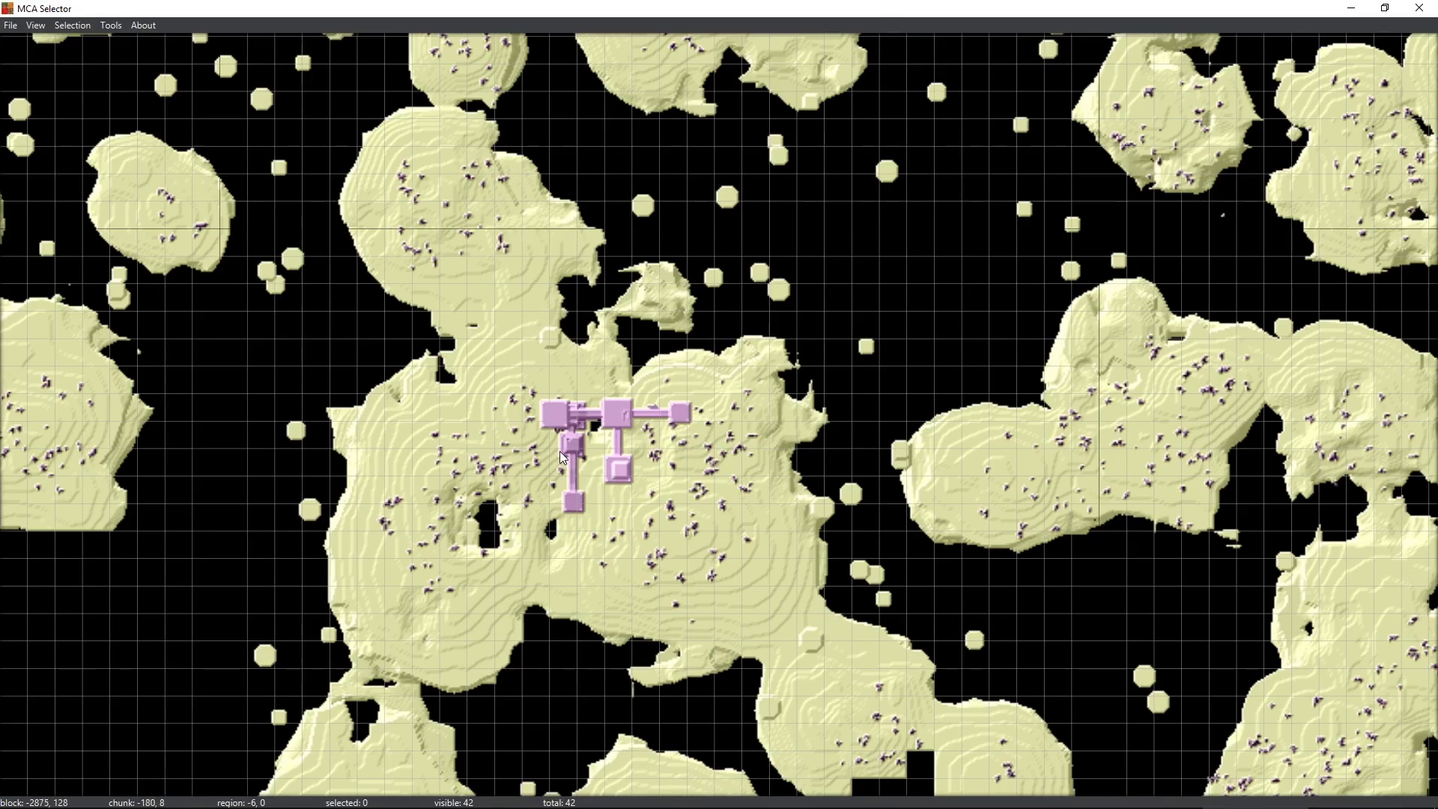
scroll(544, 433, up, 1)
scroll(697, 403, down, 1)
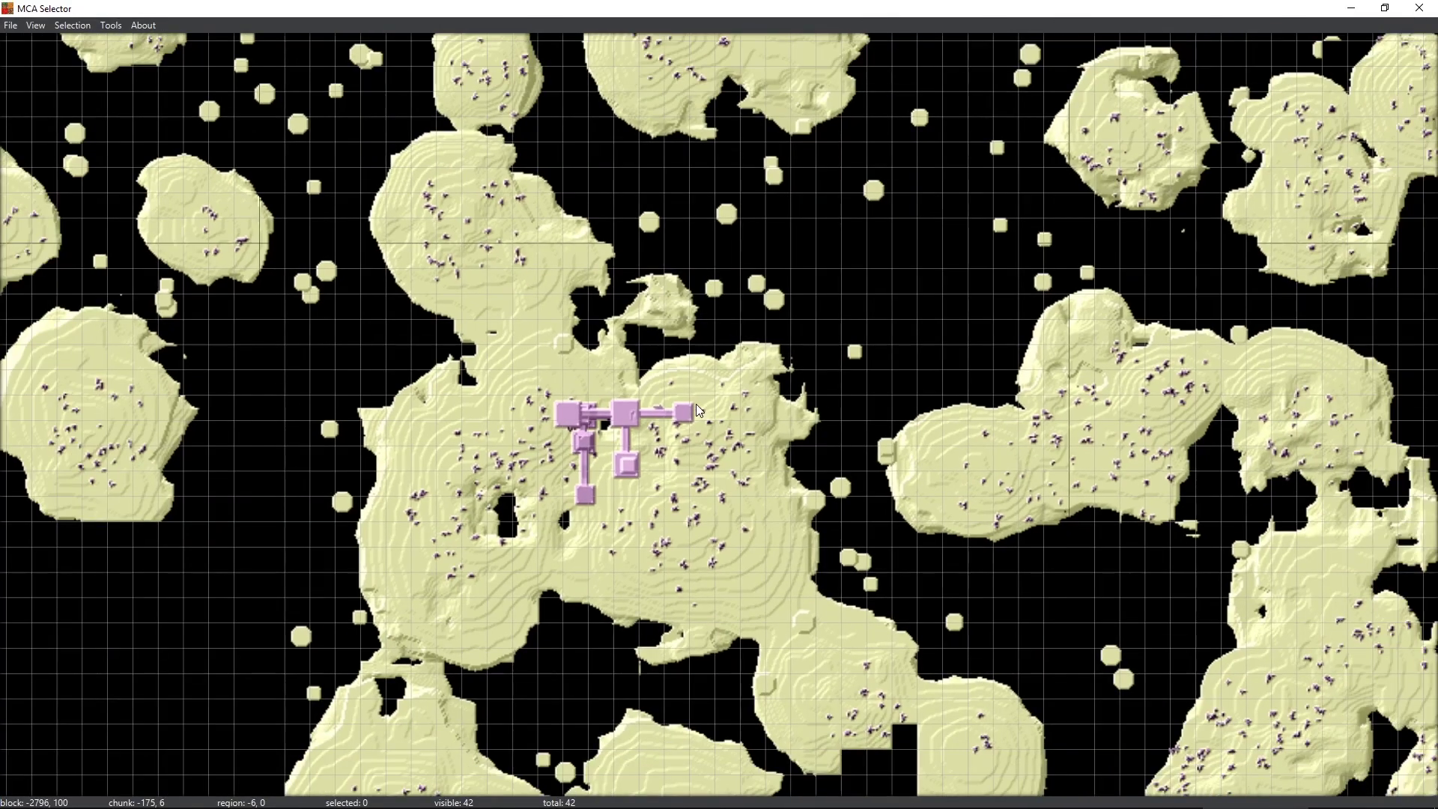
scroll(823, 390, down, 1)
scroll(783, 379, down, 2)
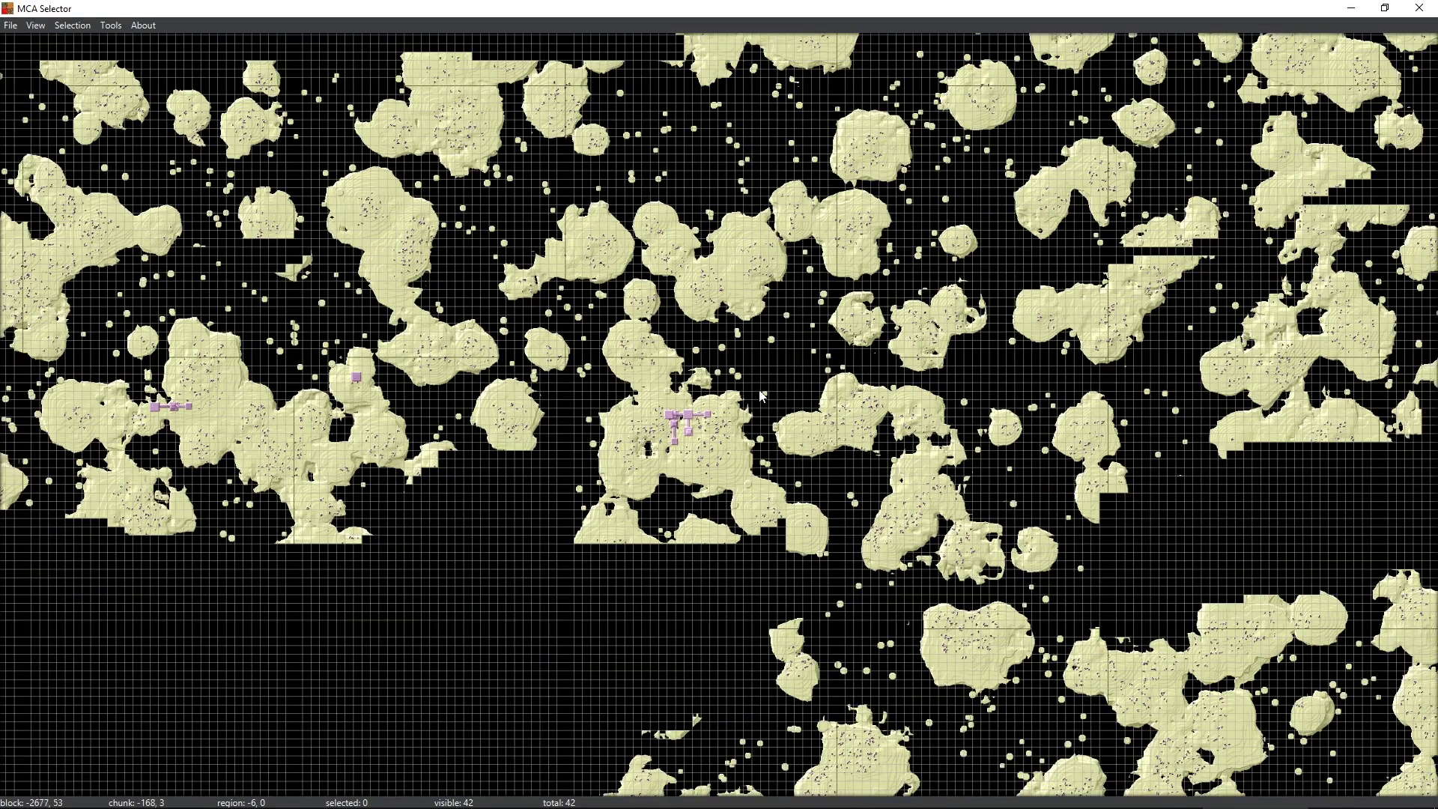
scroll(662, 424, up, 10)
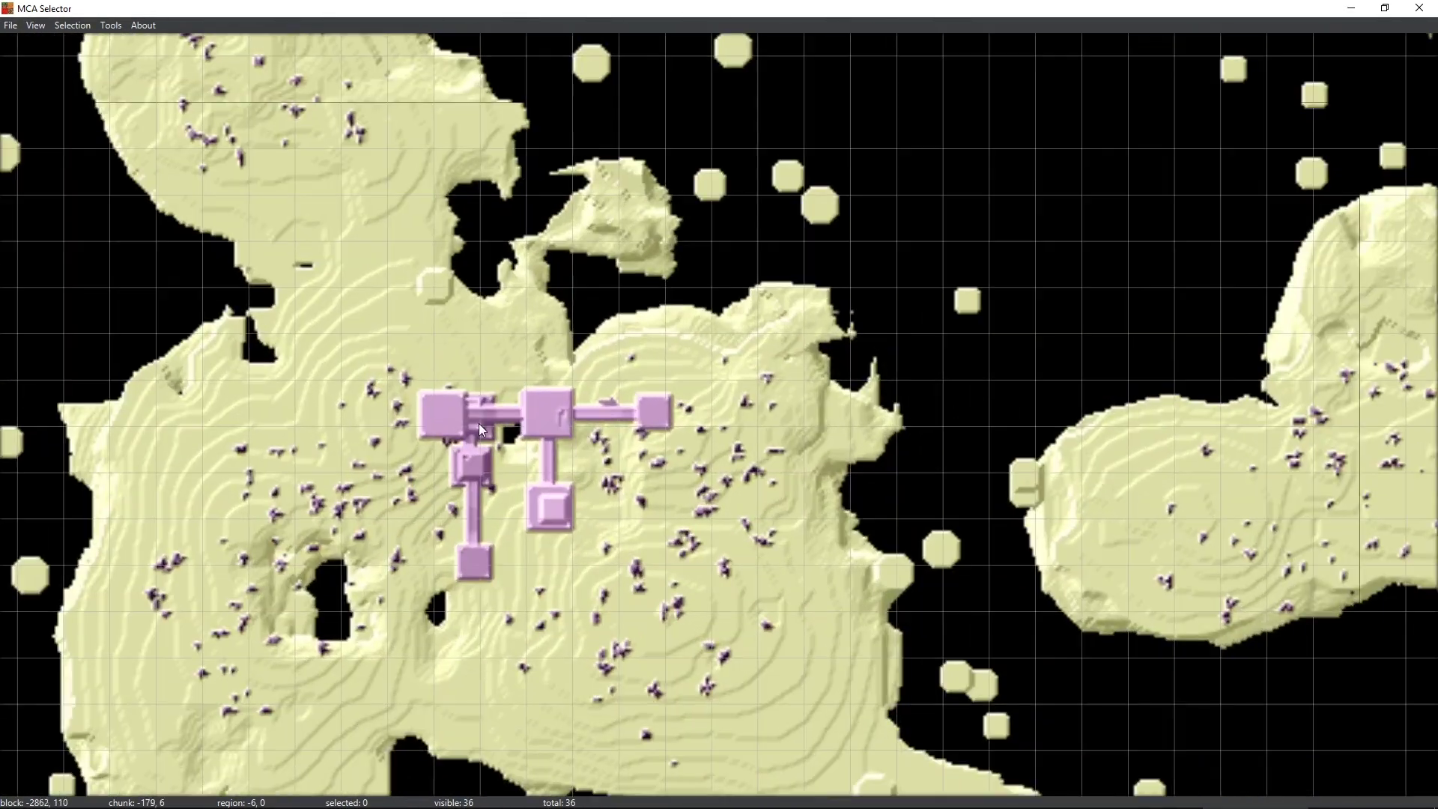
Select only the chunks covering the End city's structures, excluding the surrounding bare chunks, and clear that selection.
click(400, 410)
drag(408, 408, 677, 585)
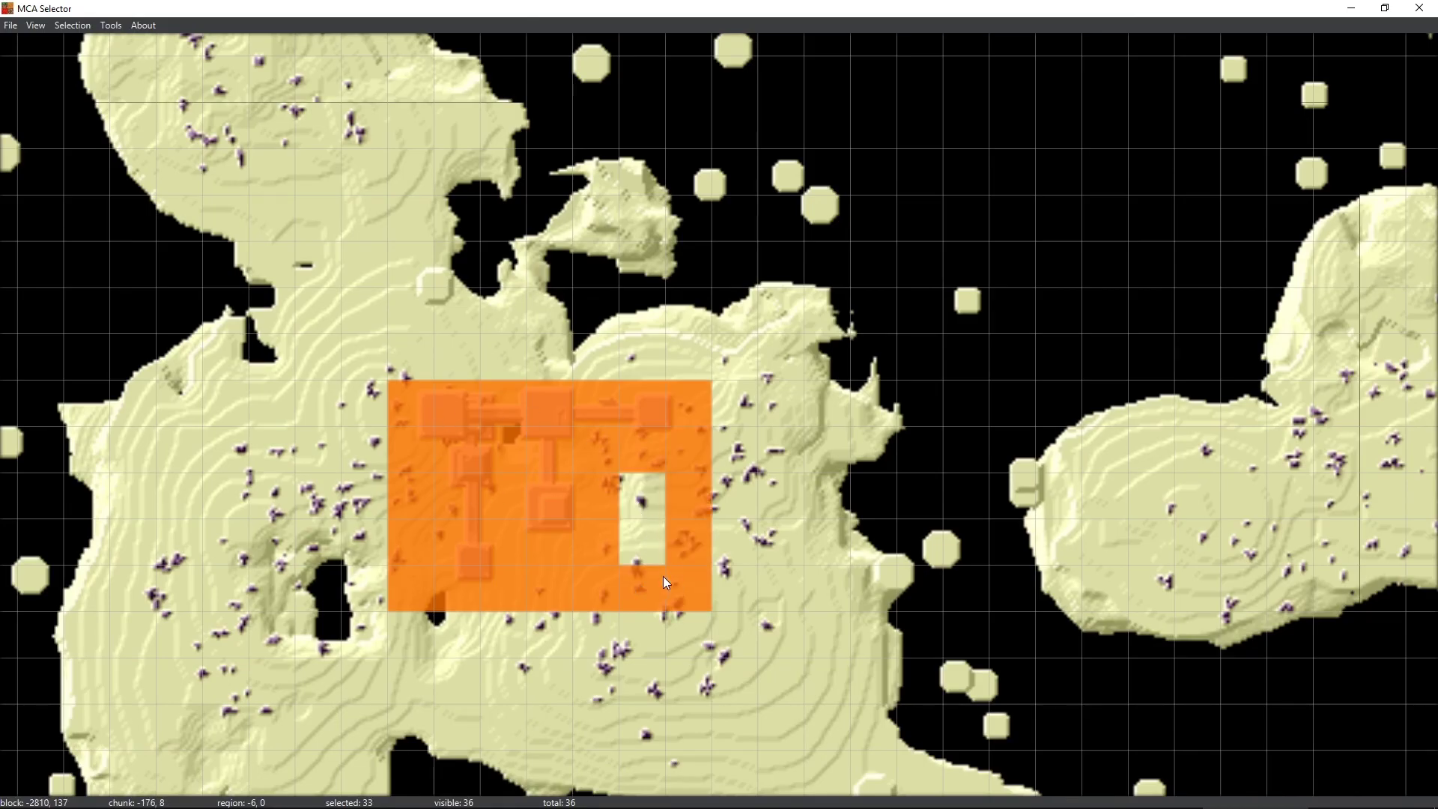
drag(665, 582, 631, 593)
click(596, 587)
drag(392, 492, 415, 599)
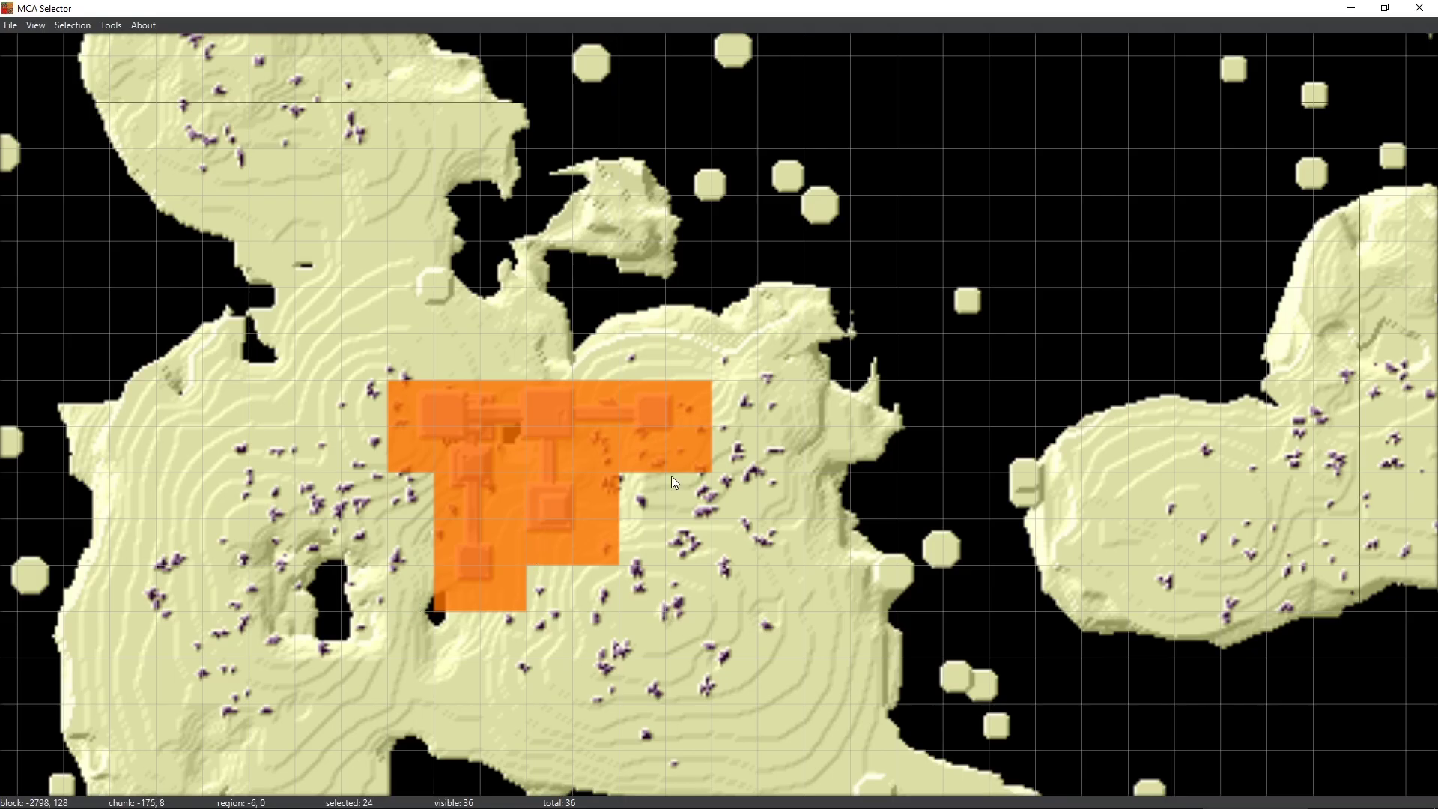
scroll(675, 477, down, 3)
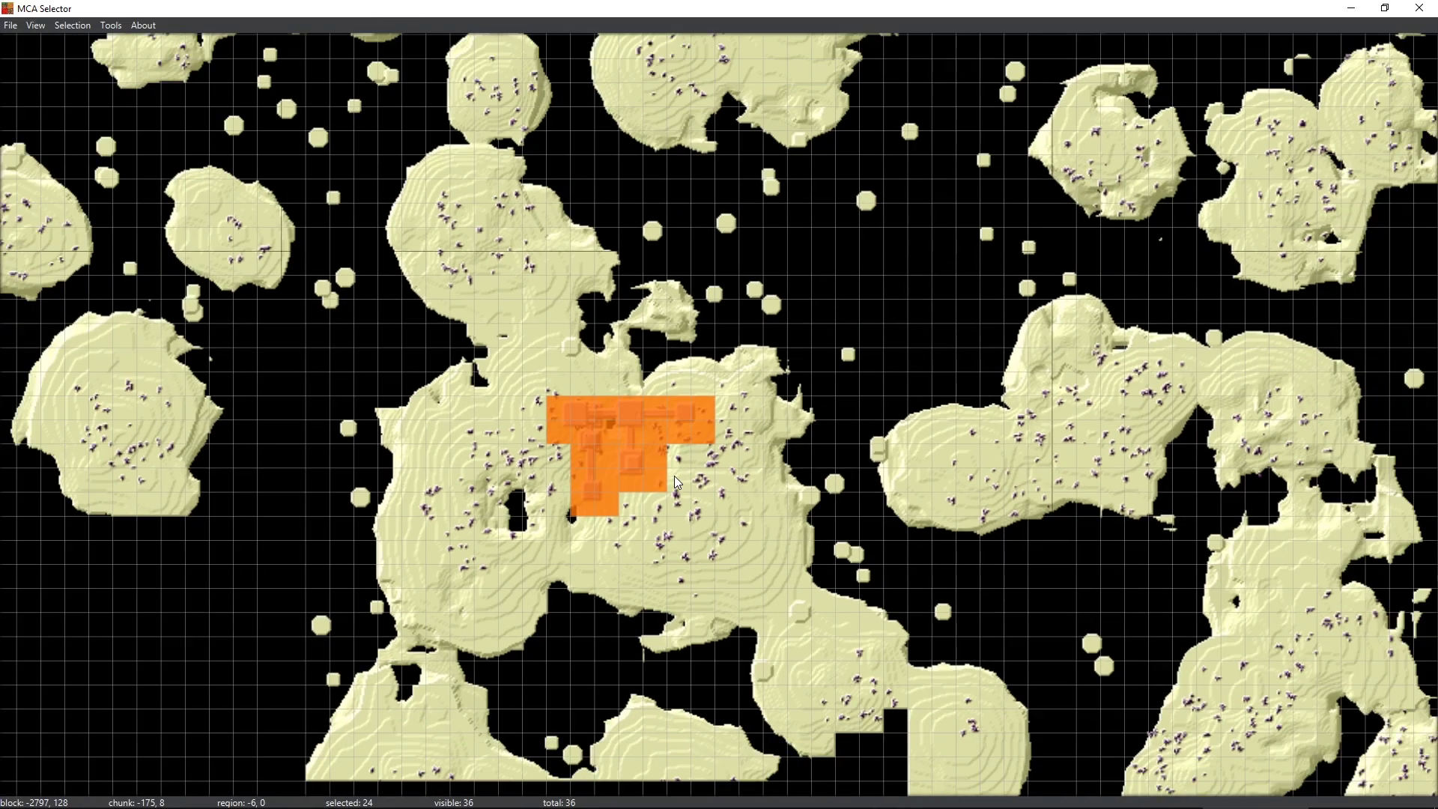
key(ctrl+l)
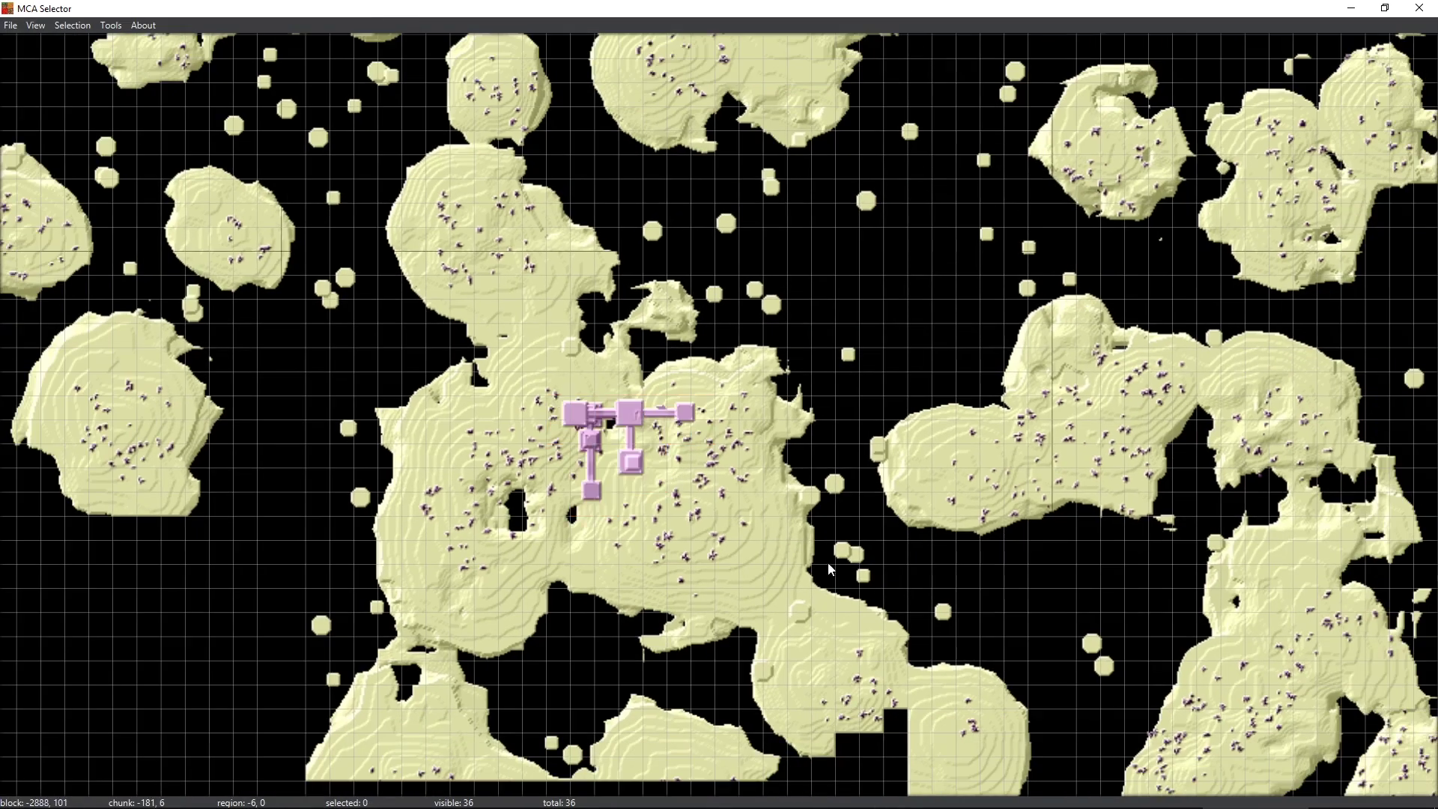
Select all regions west of the central void, extending the selection north and over the southwestern islands.
scroll(602, 415, down, 2)
scroll(602, 414, down, 1)
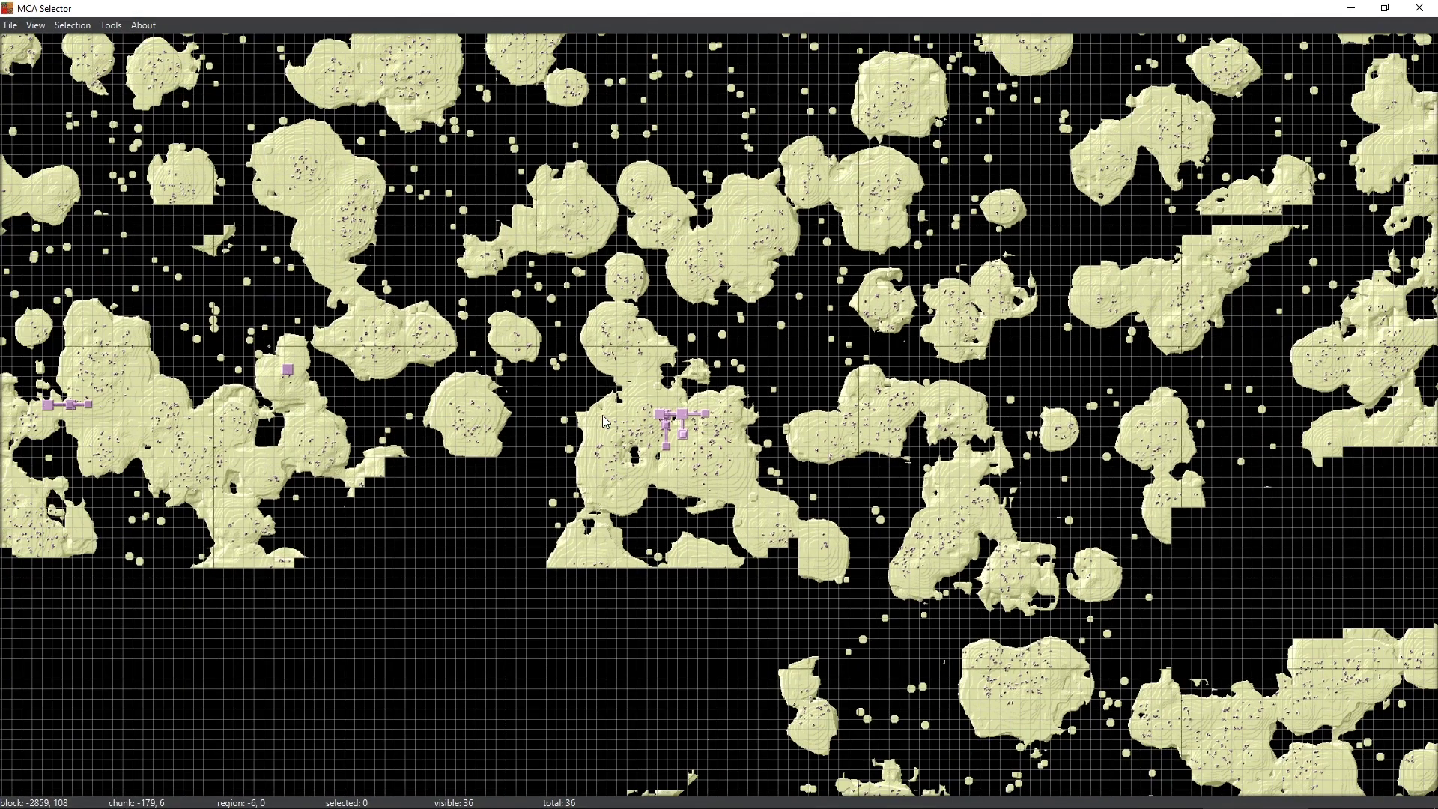
scroll(602, 415, down, 2)
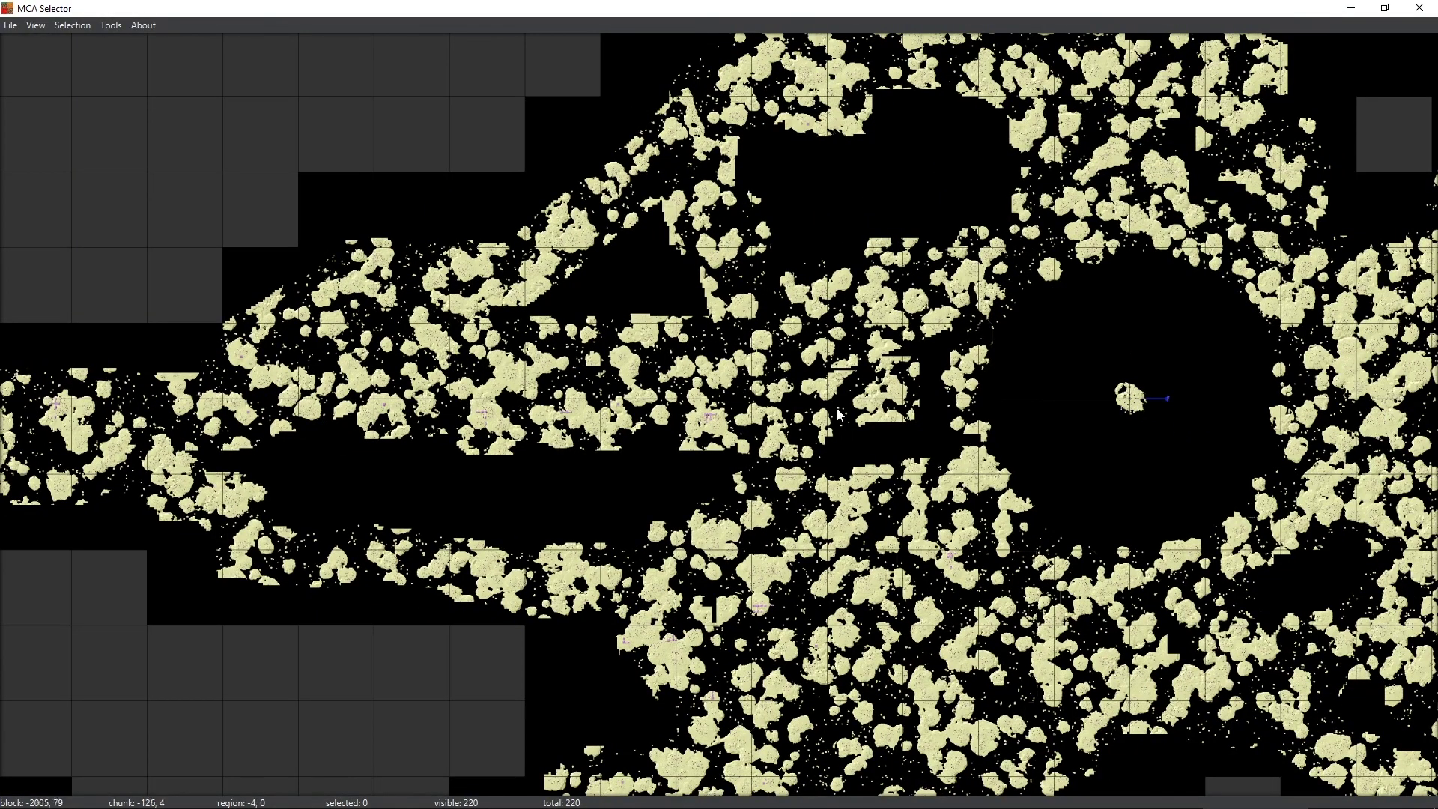
scroll(605, 419, down, 3)
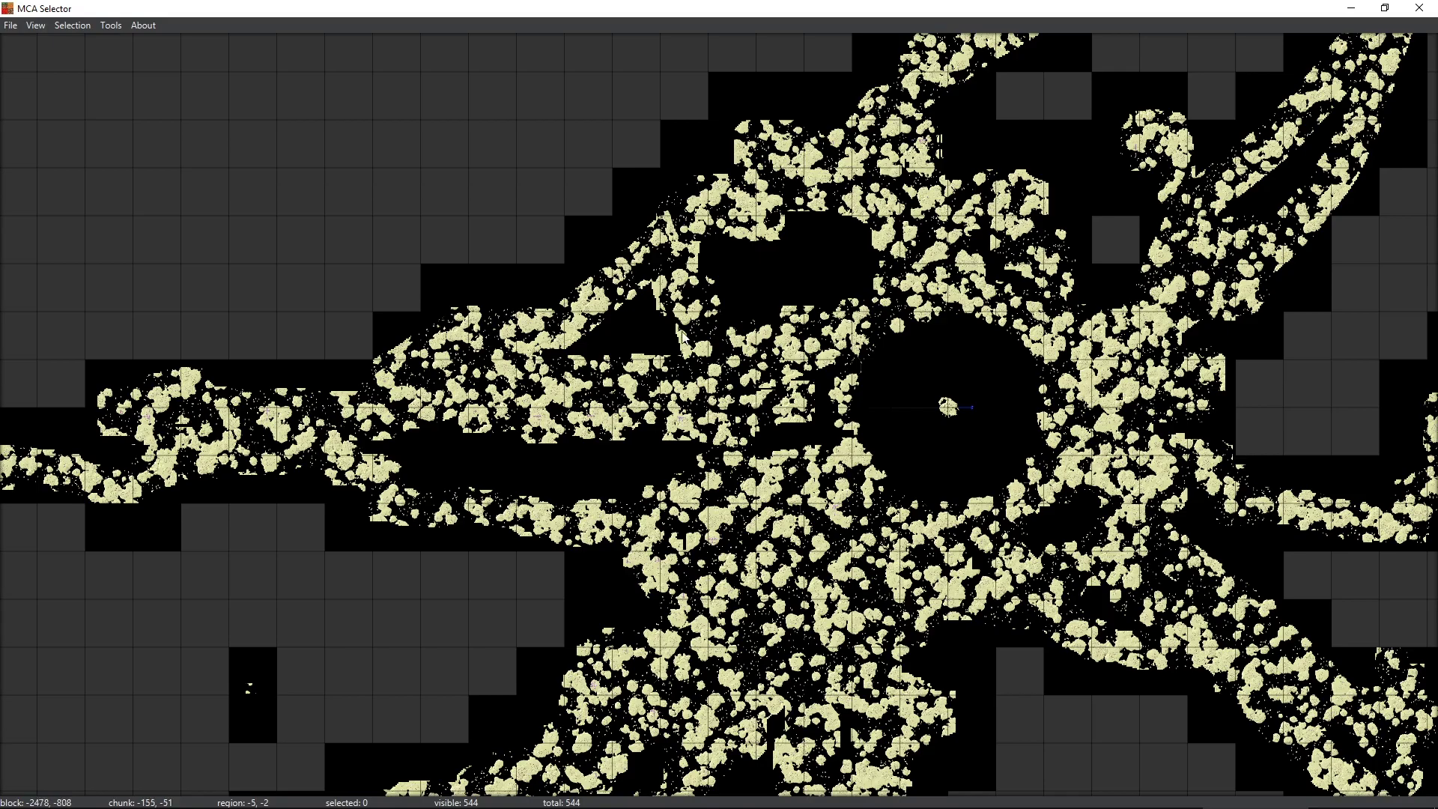
drag(683, 337, 963, 325)
drag(292, 327, 595, 313)
drag(83, 103, 1332, 587)
drag(1241, 356, 608, 420)
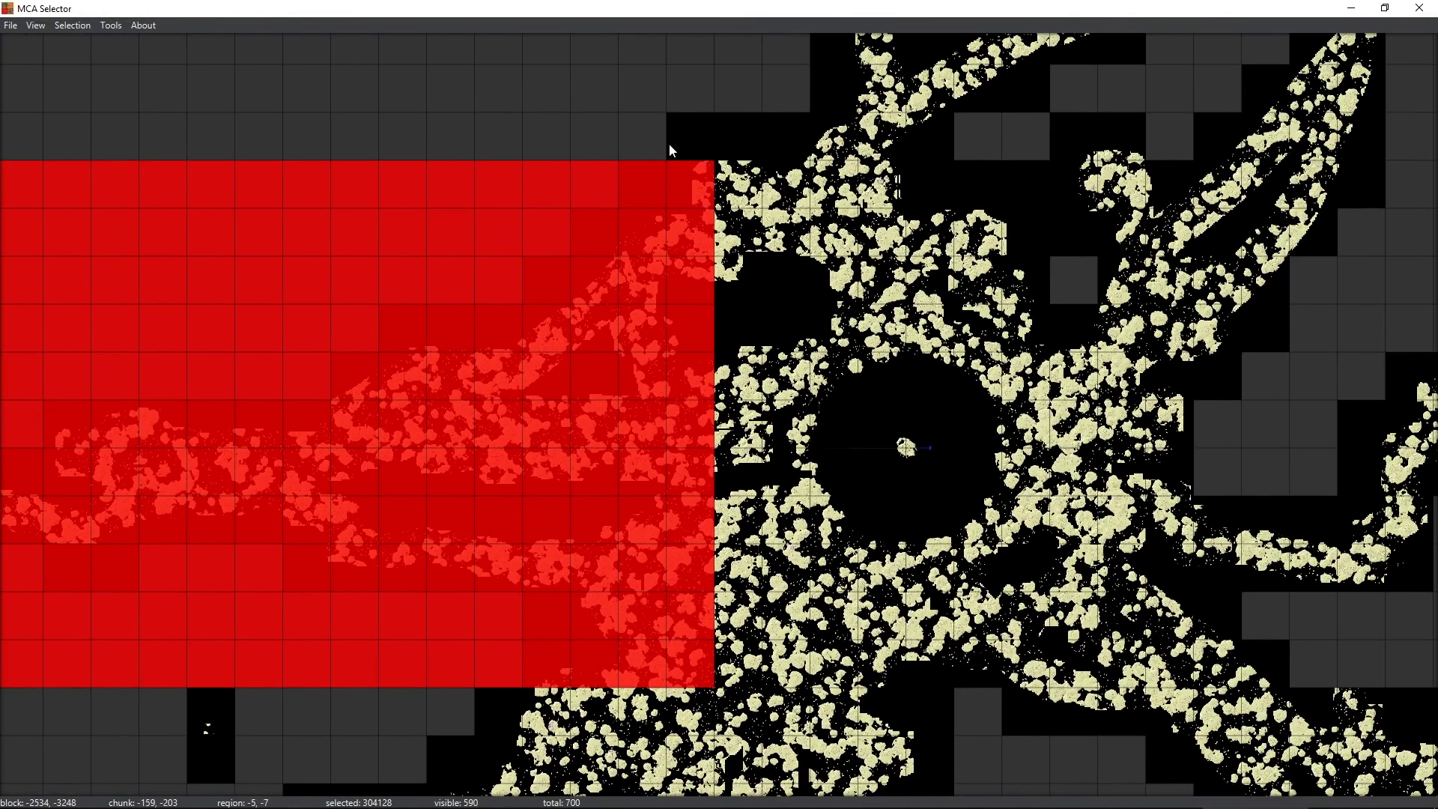
drag(668, 143, 816, 736)
drag(784, 597, 799, 67)
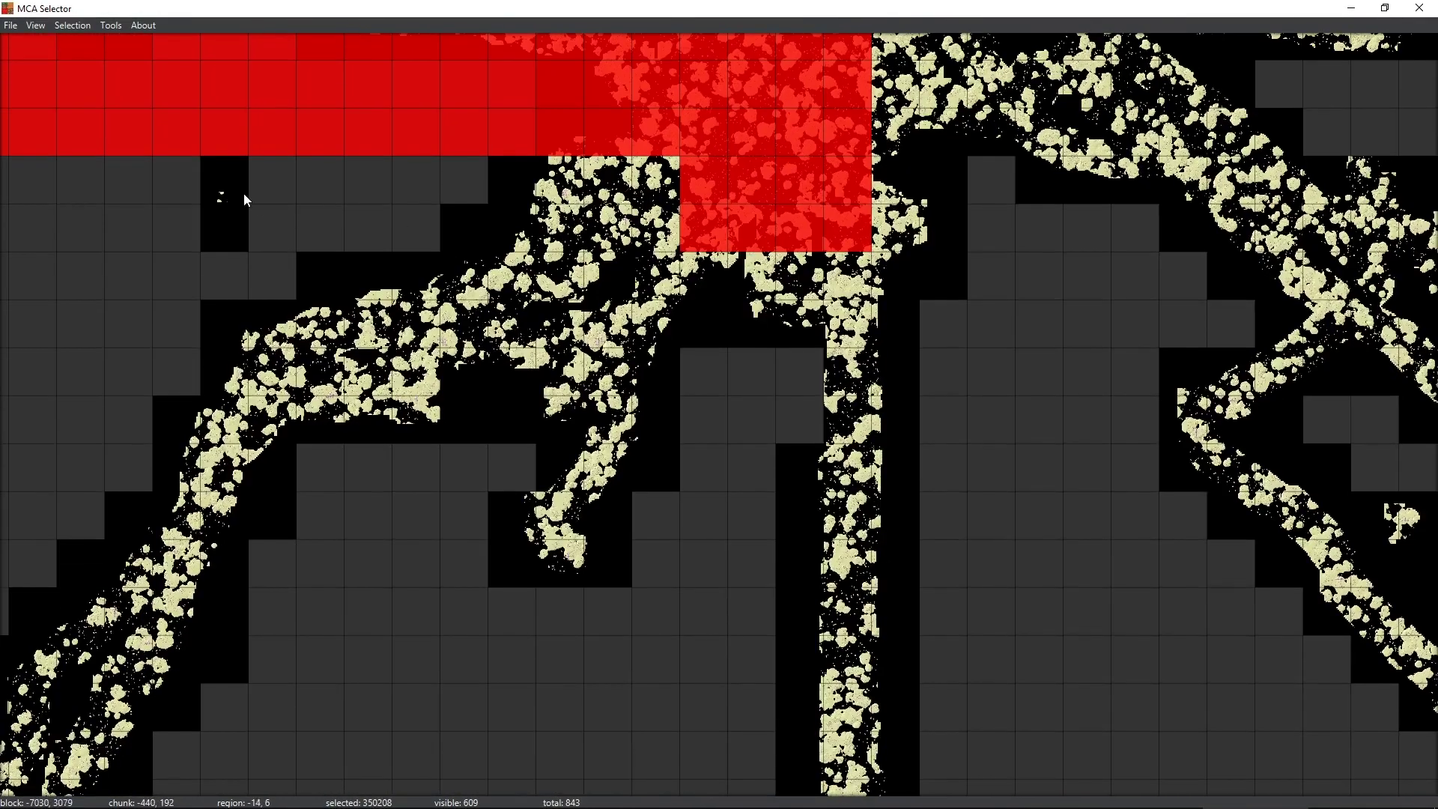
drag(172, 174, 994, 524)
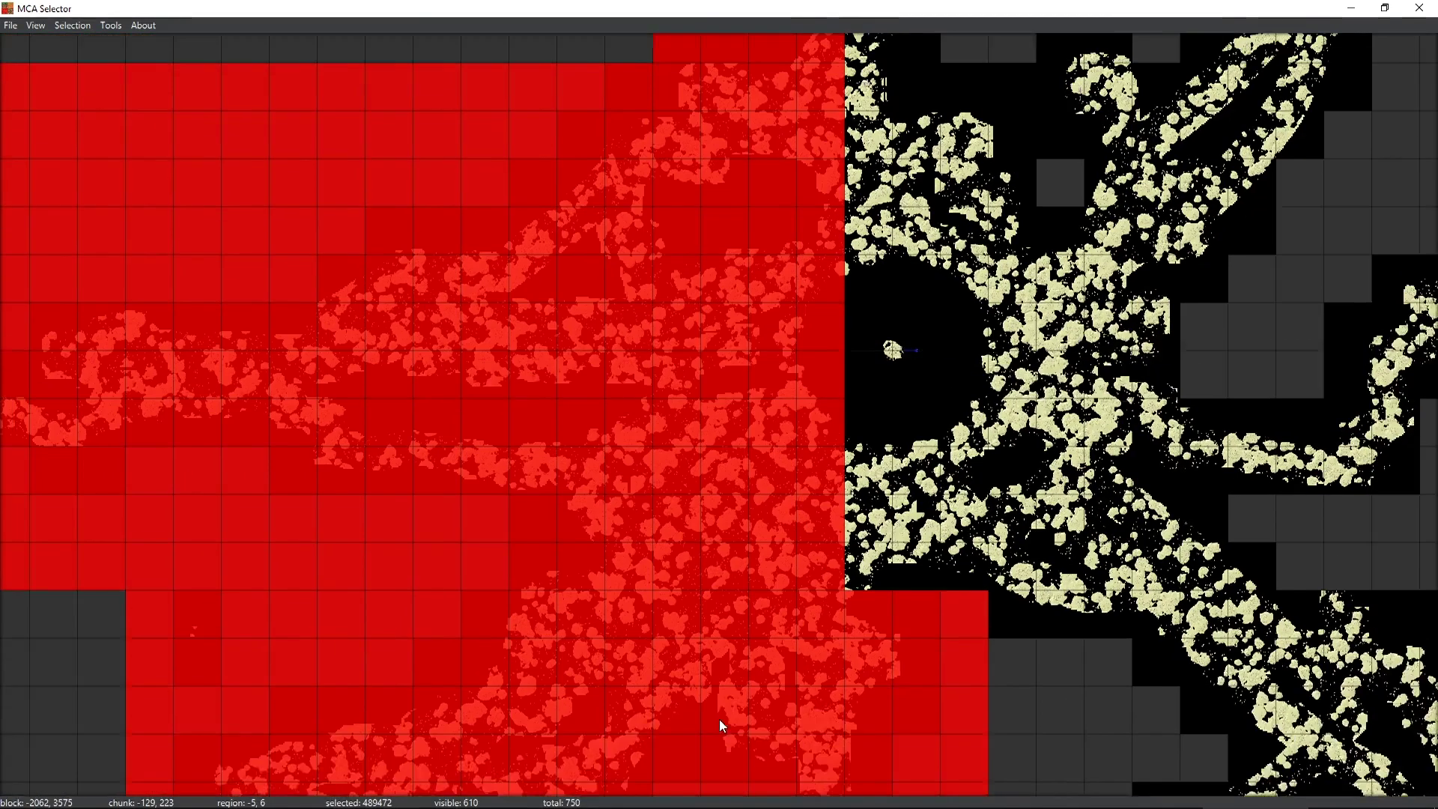
drag(719, 328, 754, 401)
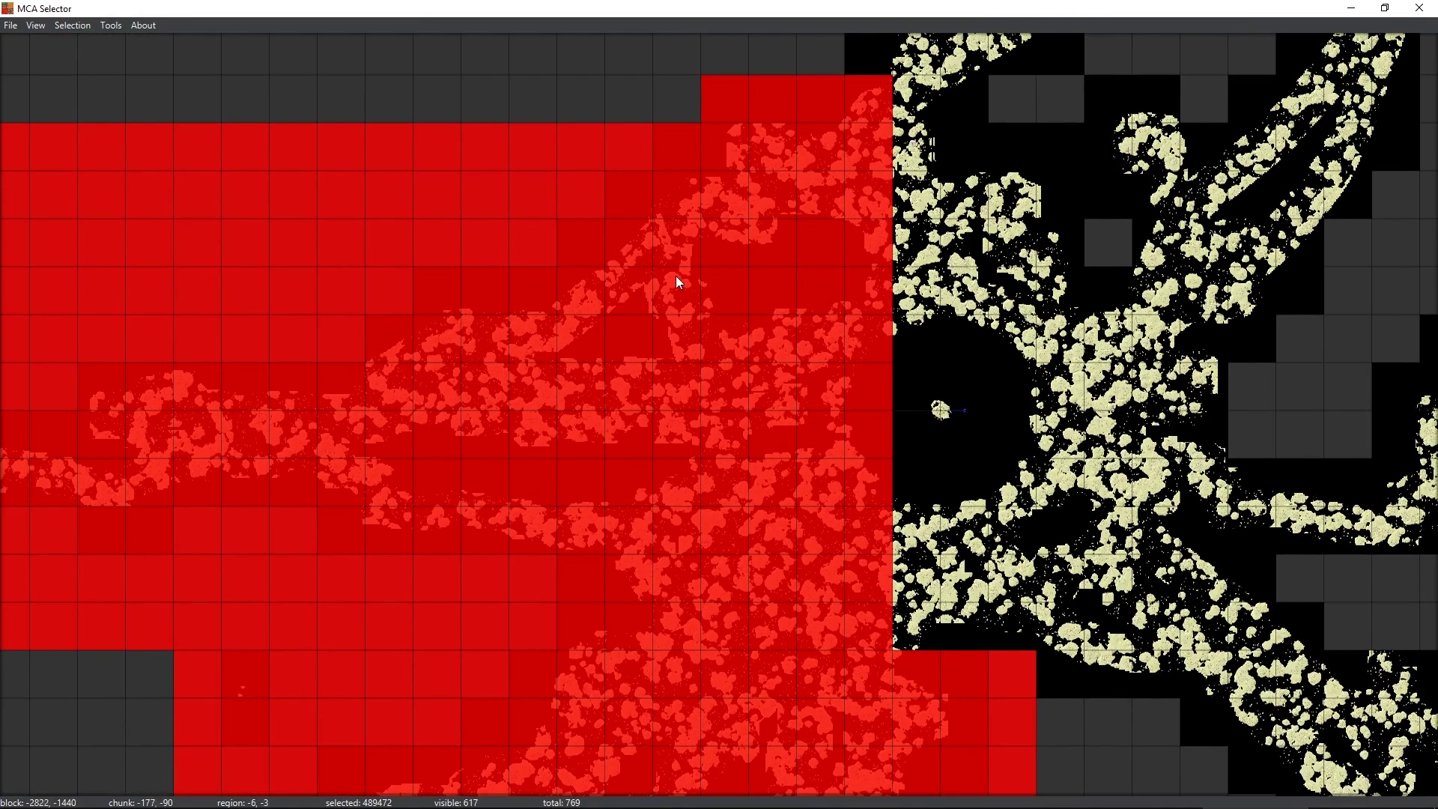
Look up the command for deleting selected chunks and clear the entire region selection.
click(72, 26)
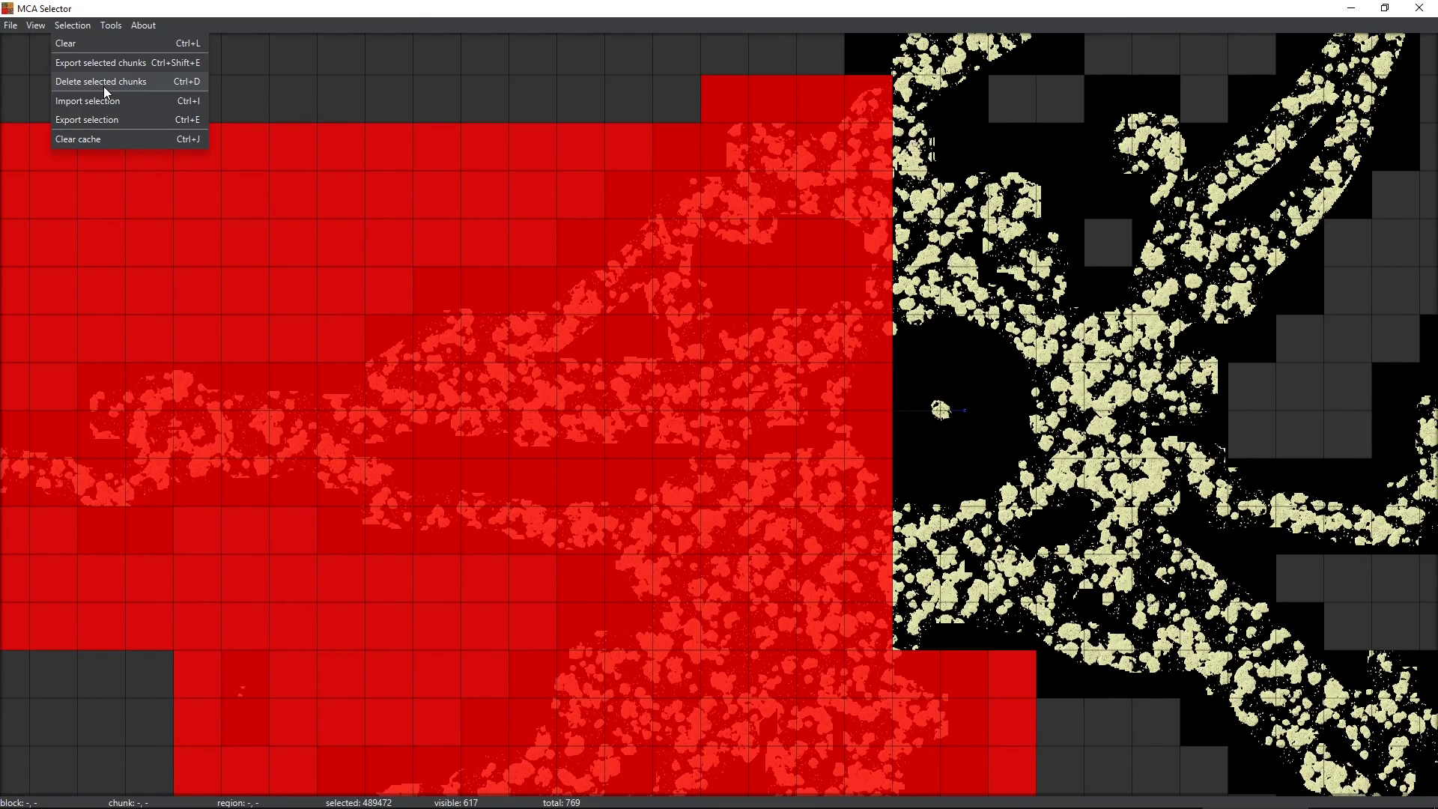
click(756, 199)
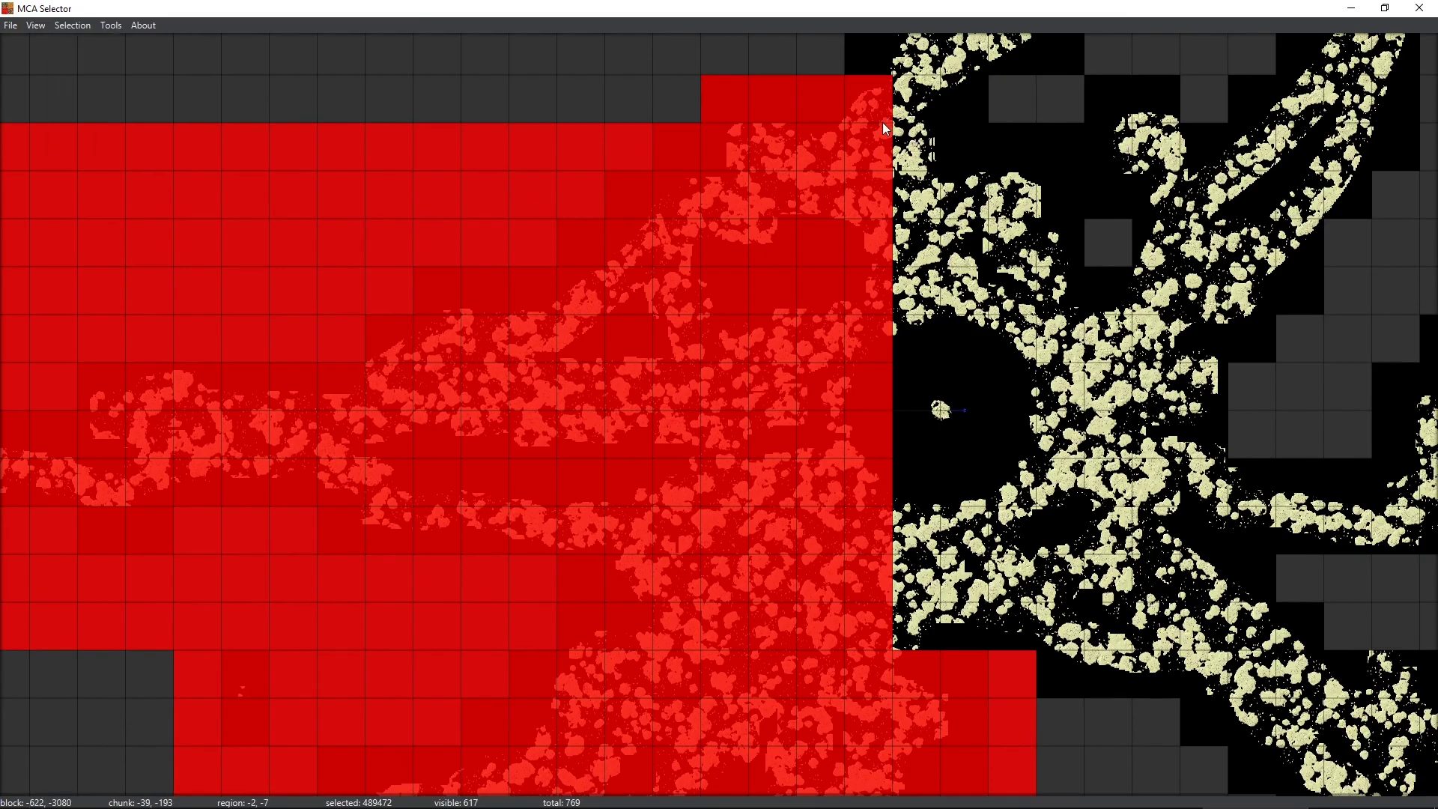
key(ctrl+l)
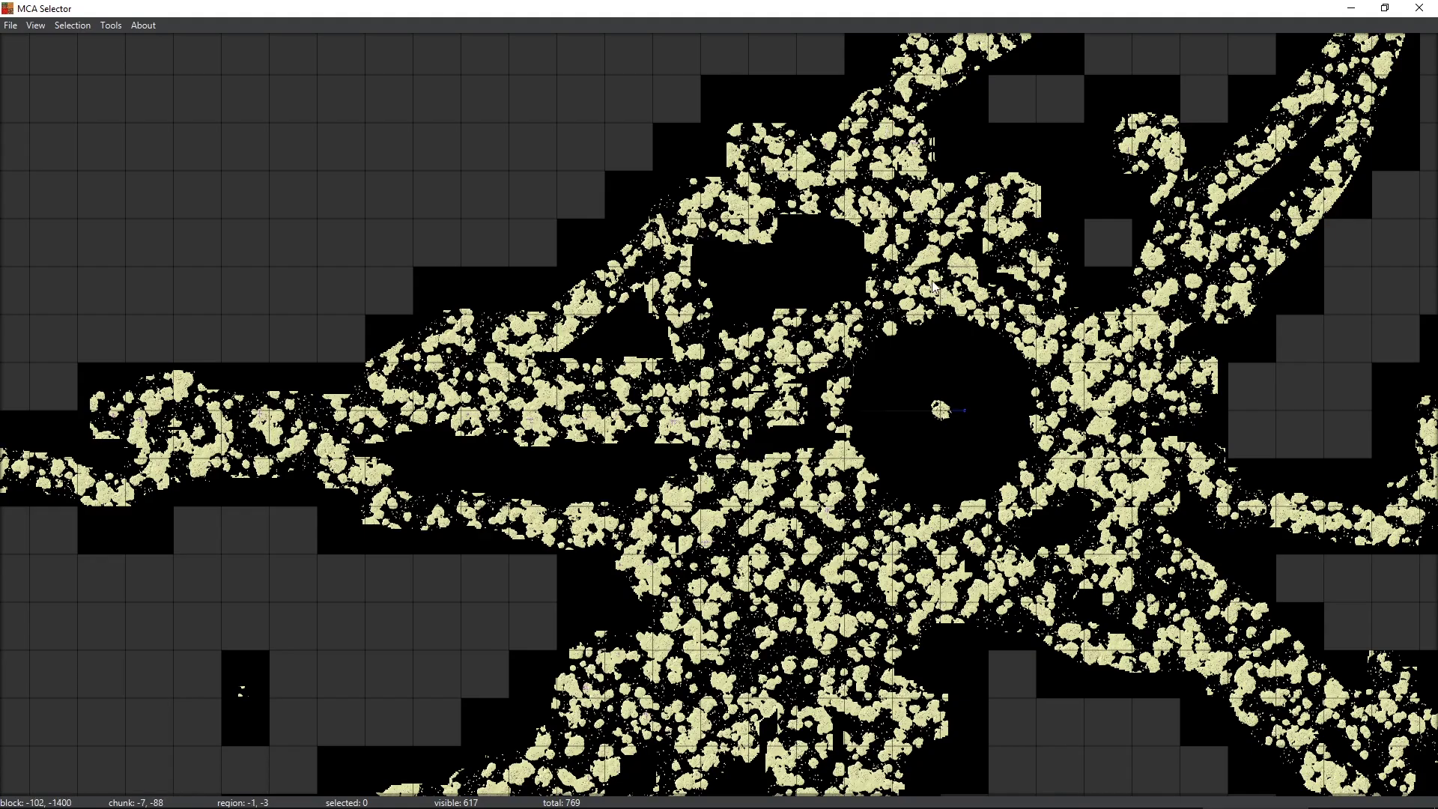
Select a rectangular block of regions west of the central void, and deselect and reselect one region inside it.
drag(947, 307, 823, 406)
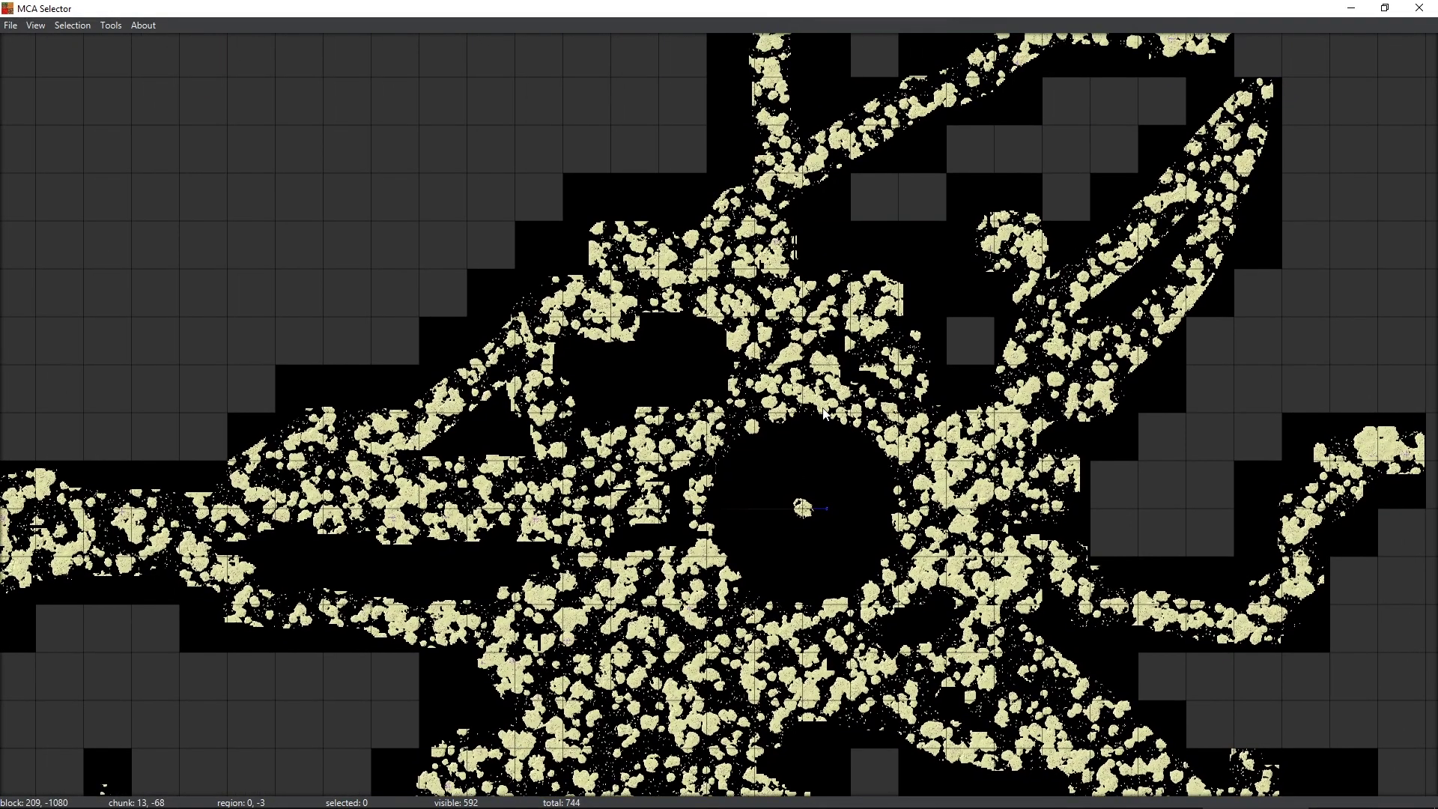
drag(655, 504, 786, 397)
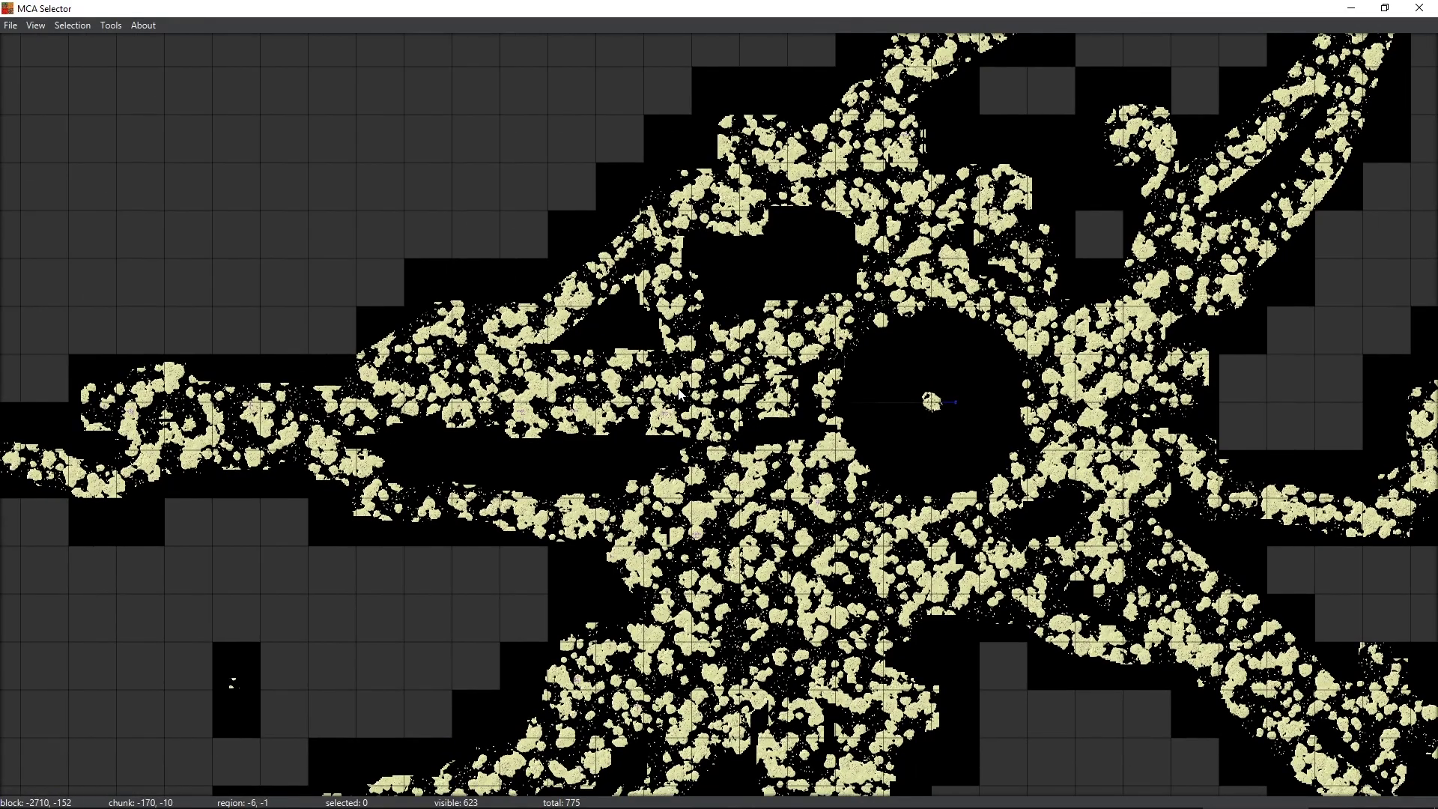
drag(321, 257, 884, 640)
scroll(667, 404, up, 3)
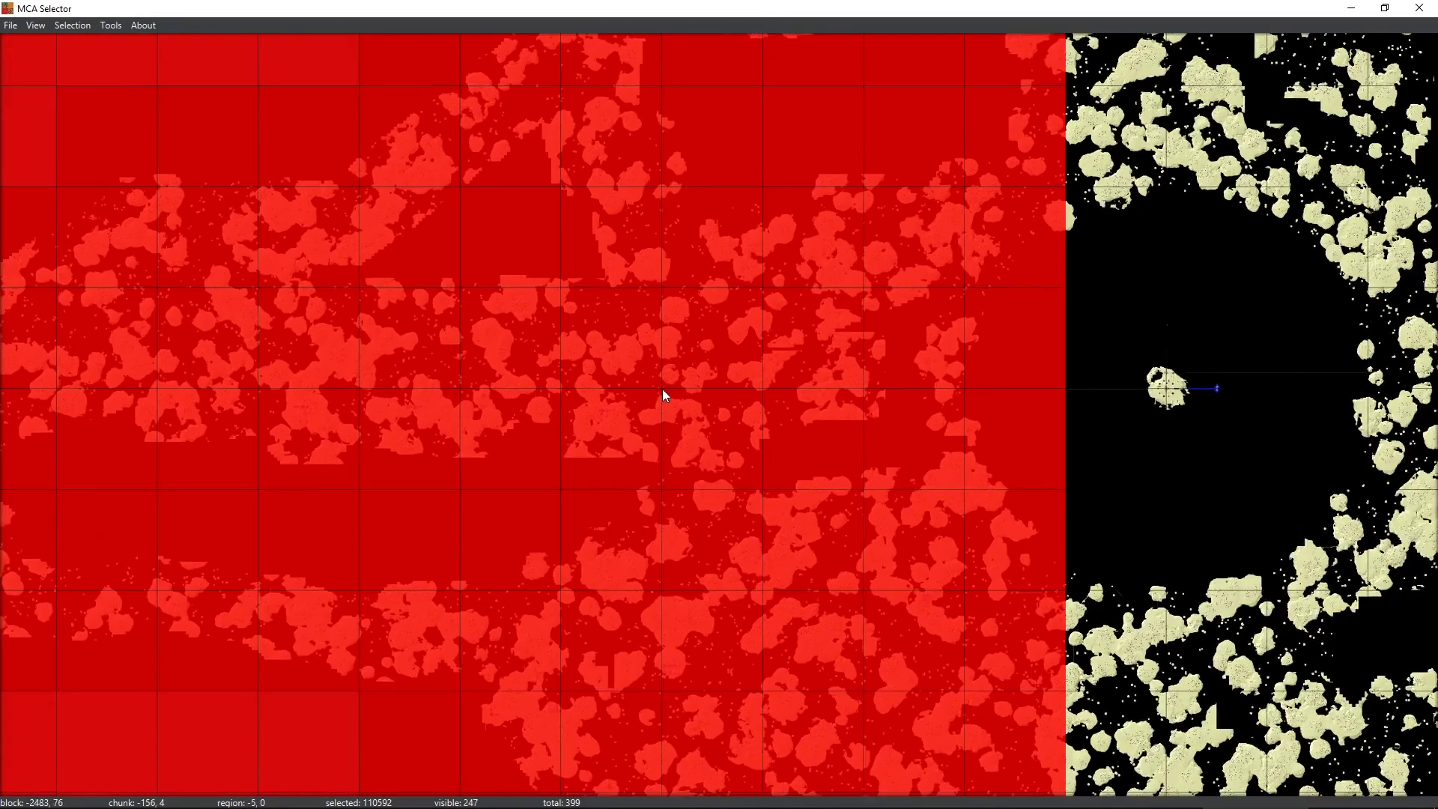
scroll(661, 388, up, 1)
click(580, 327)
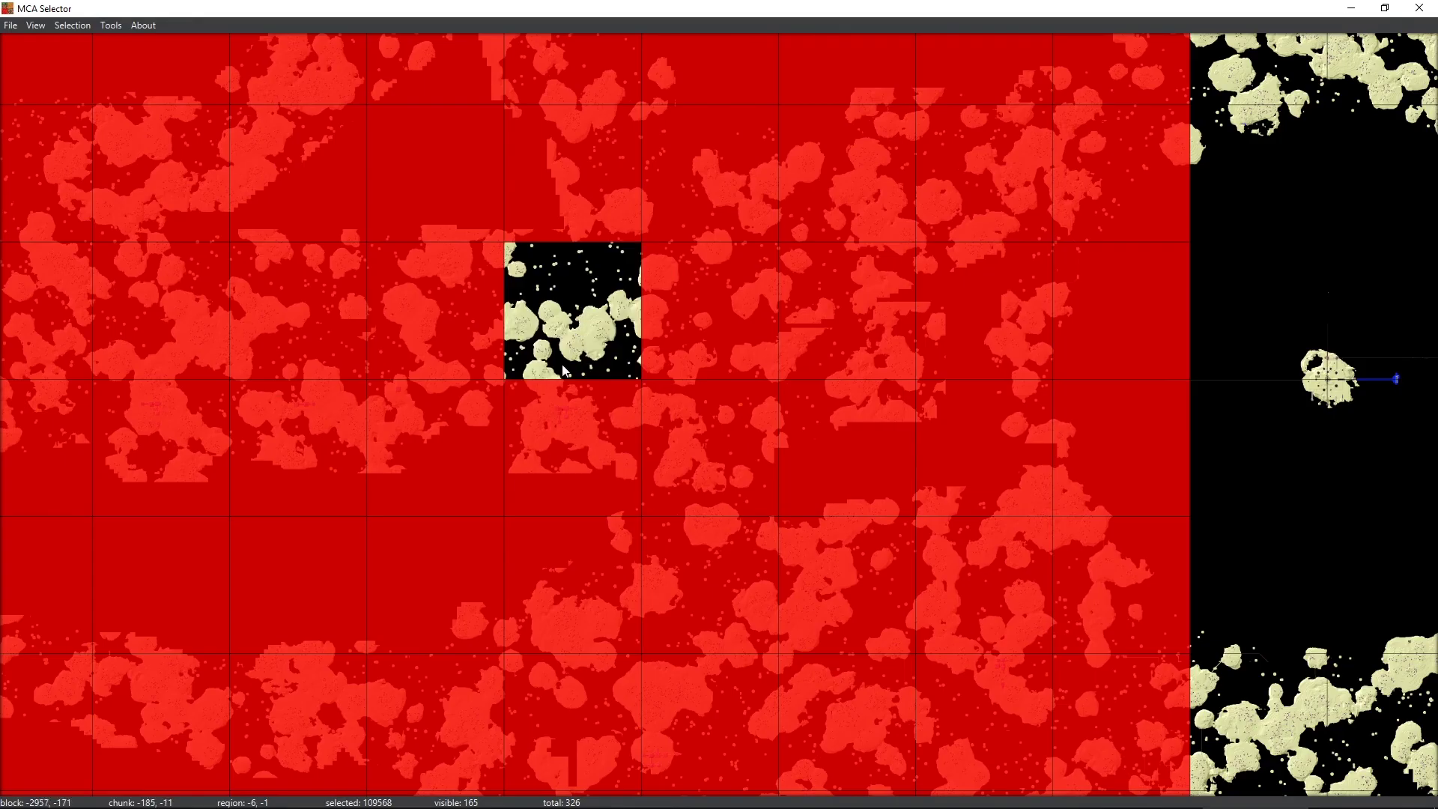
click(600, 324)
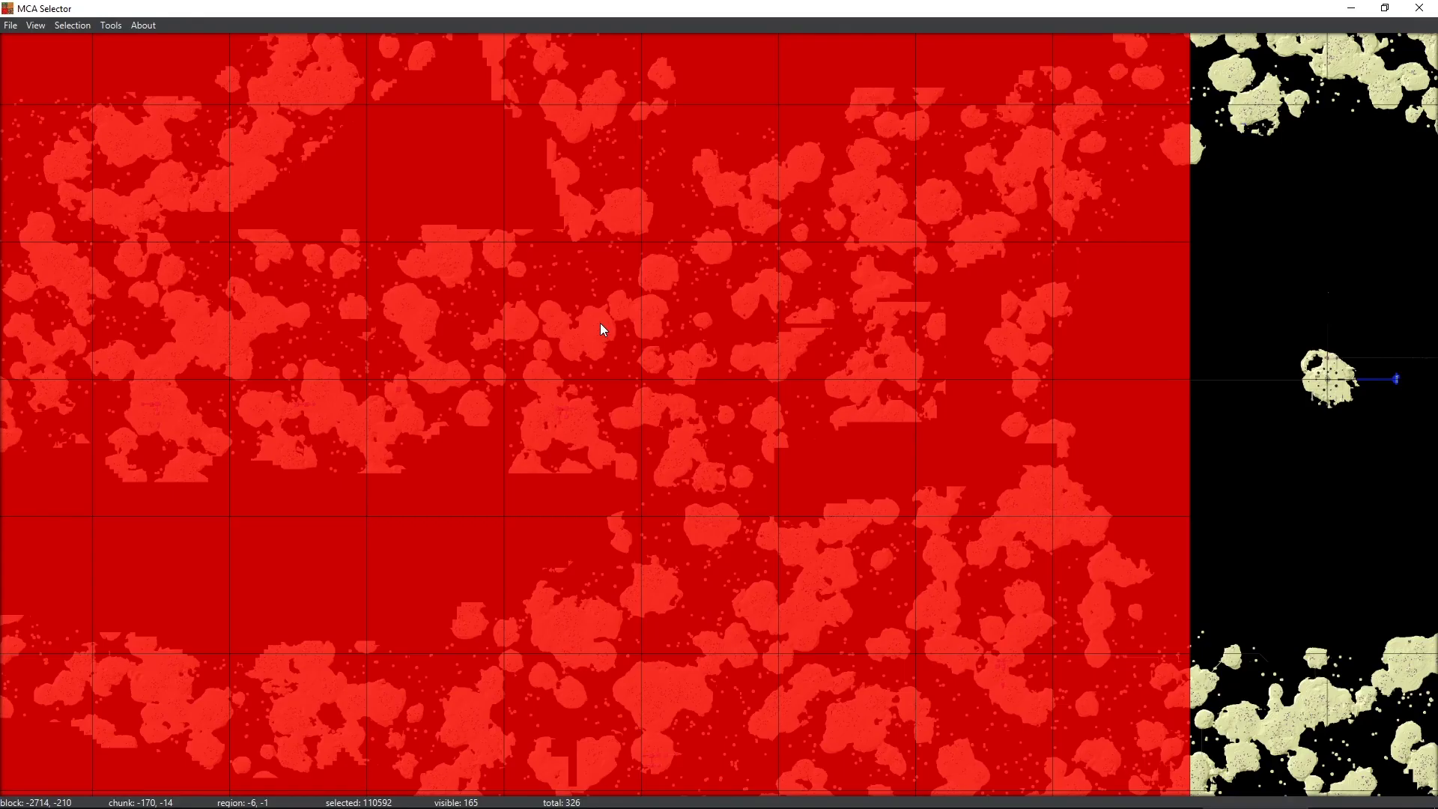
Deselect the whole rectangular block of regions west of the central void.
scroll(600, 322, down, 4)
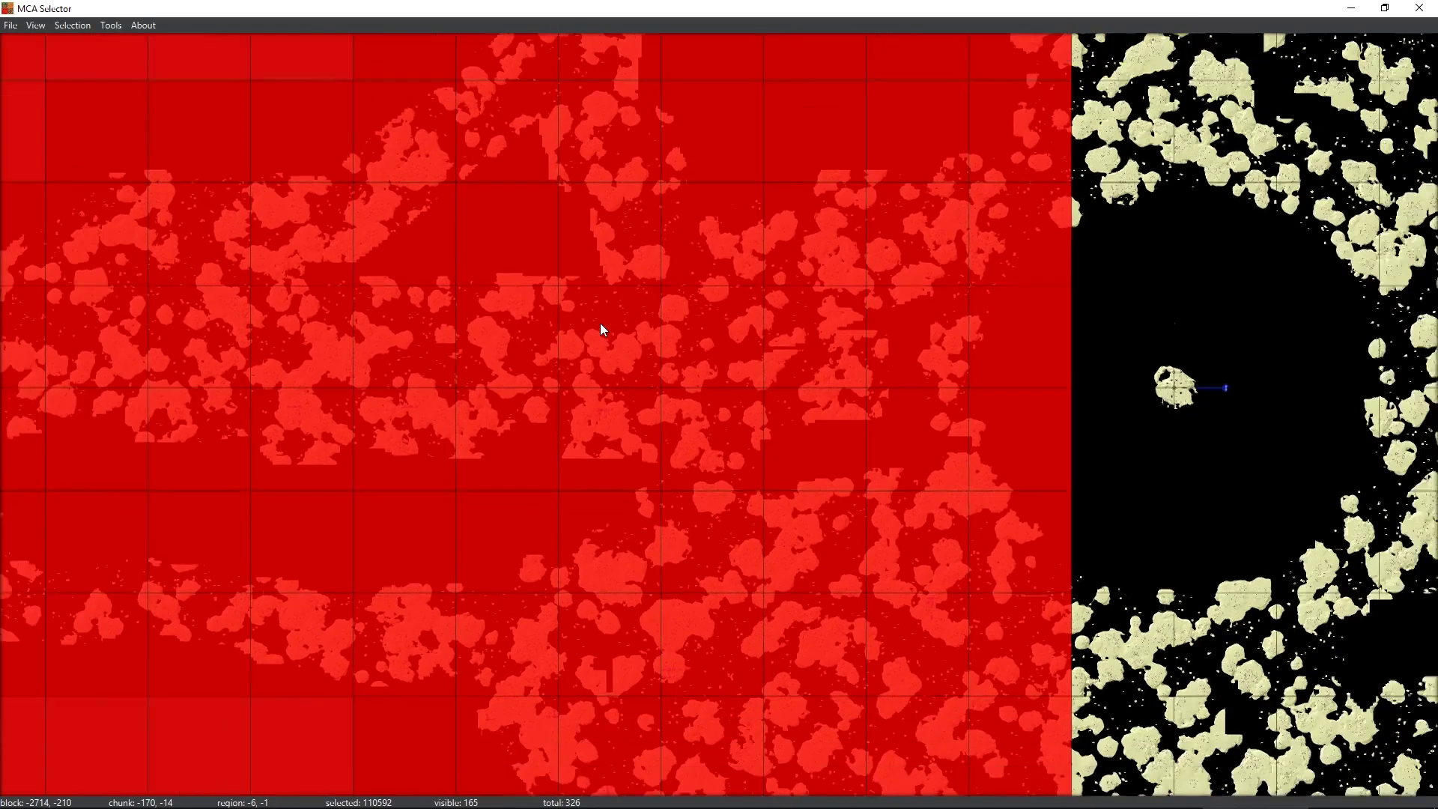
scroll(601, 323, down, 1)
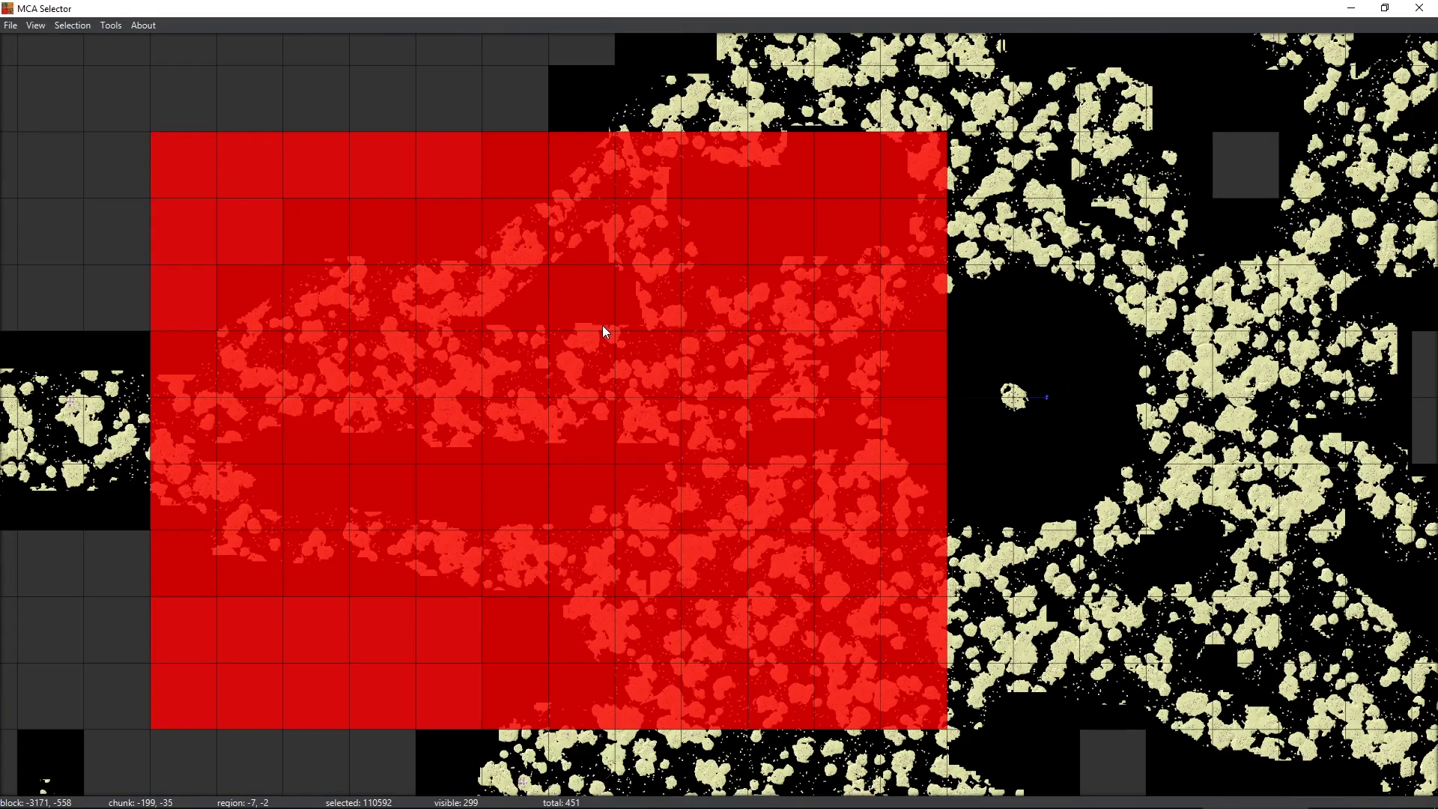
drag(212, 196, 949, 732)
drag(1016, 396, 813, 484)
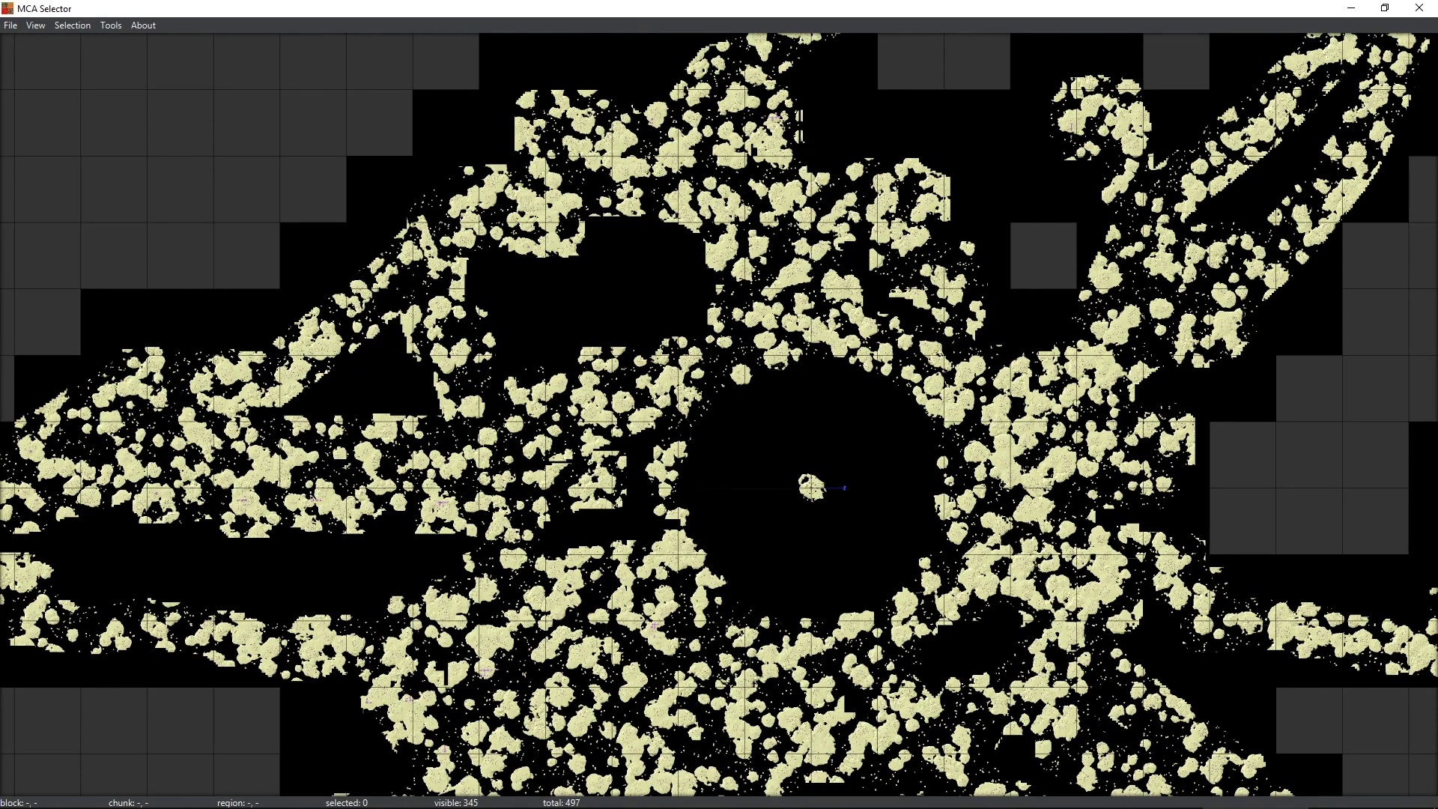
scroll(813, 484, up, 1)
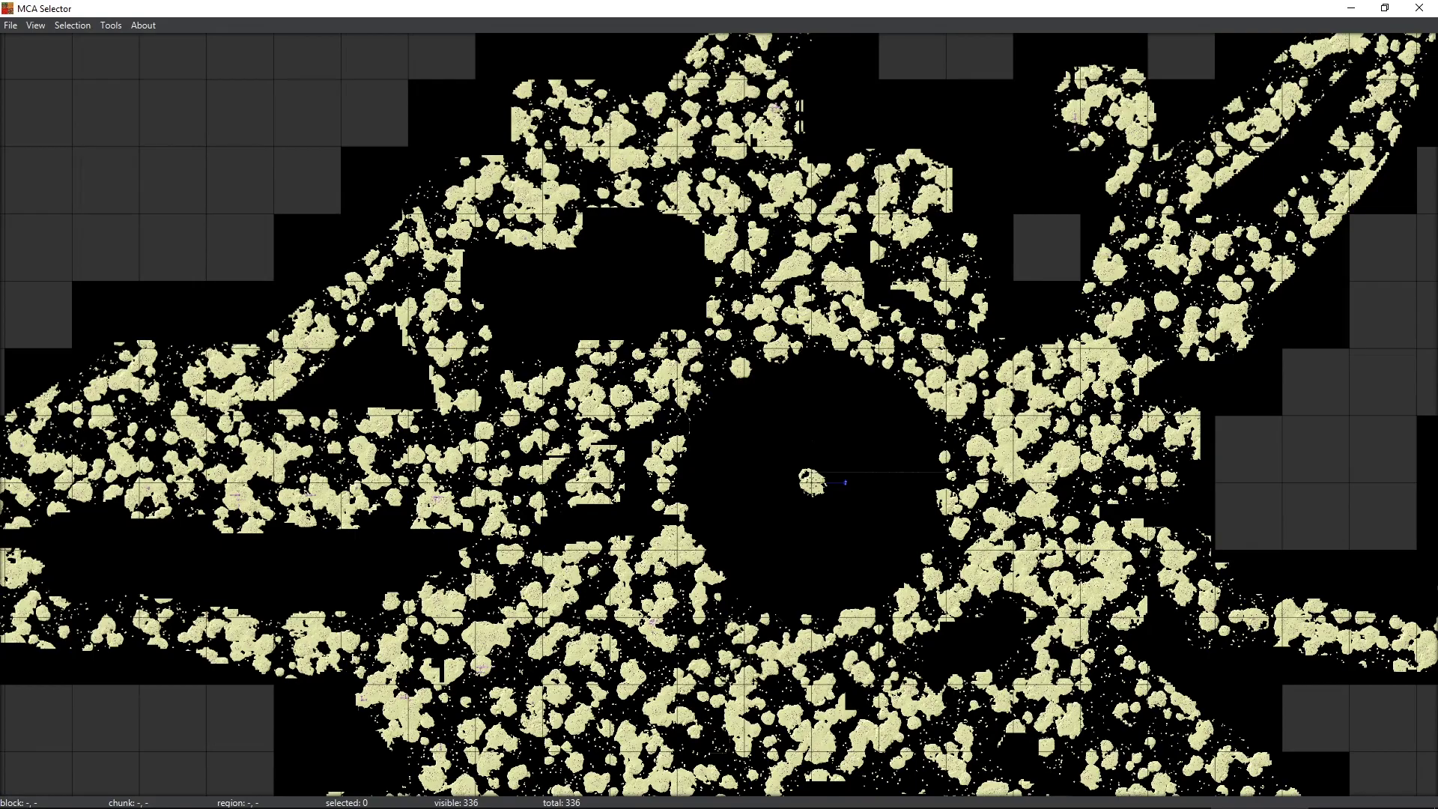
Open the chunk filter and delete all four existing xPos and zPos conditions.
click(113, 26)
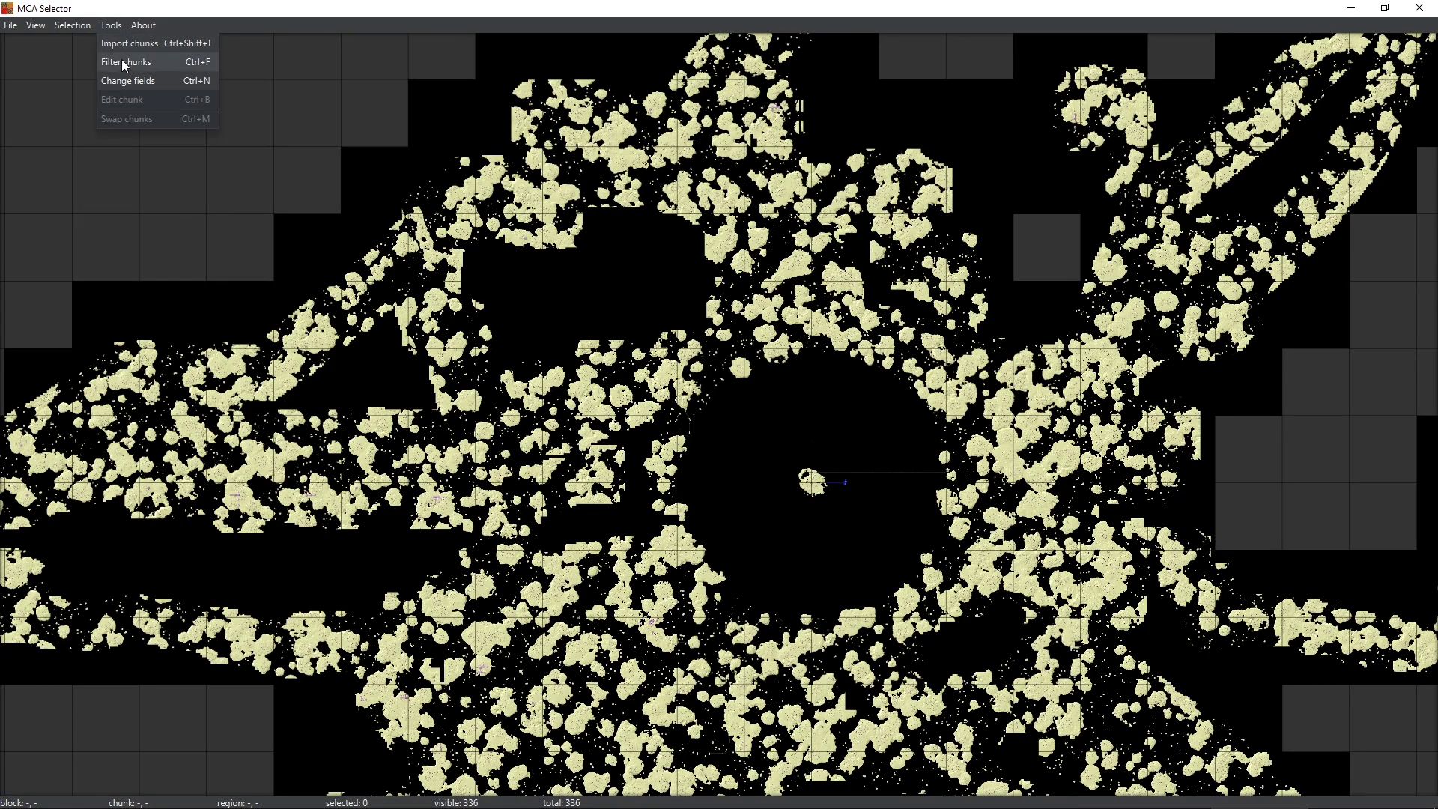
click(126, 66)
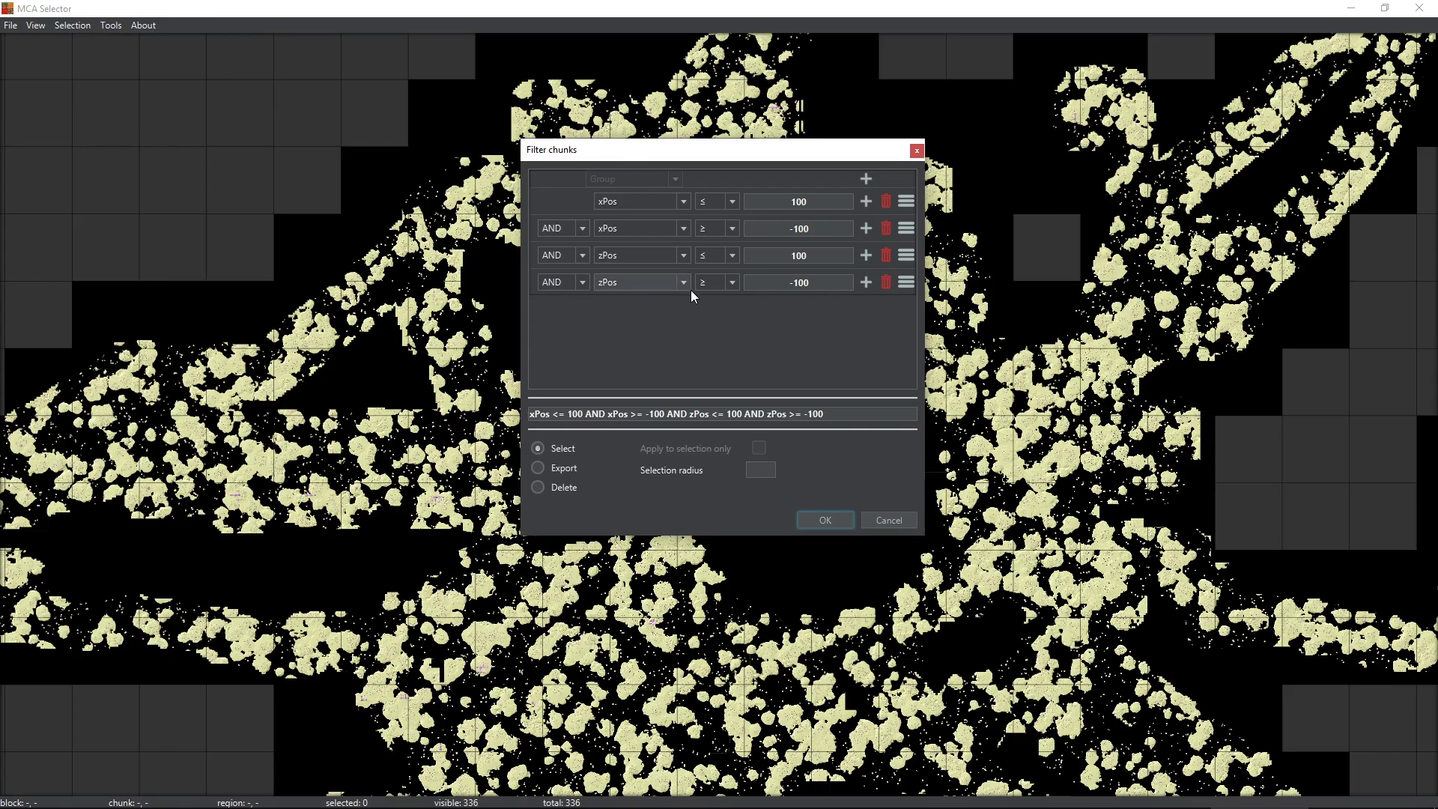
click(887, 282)
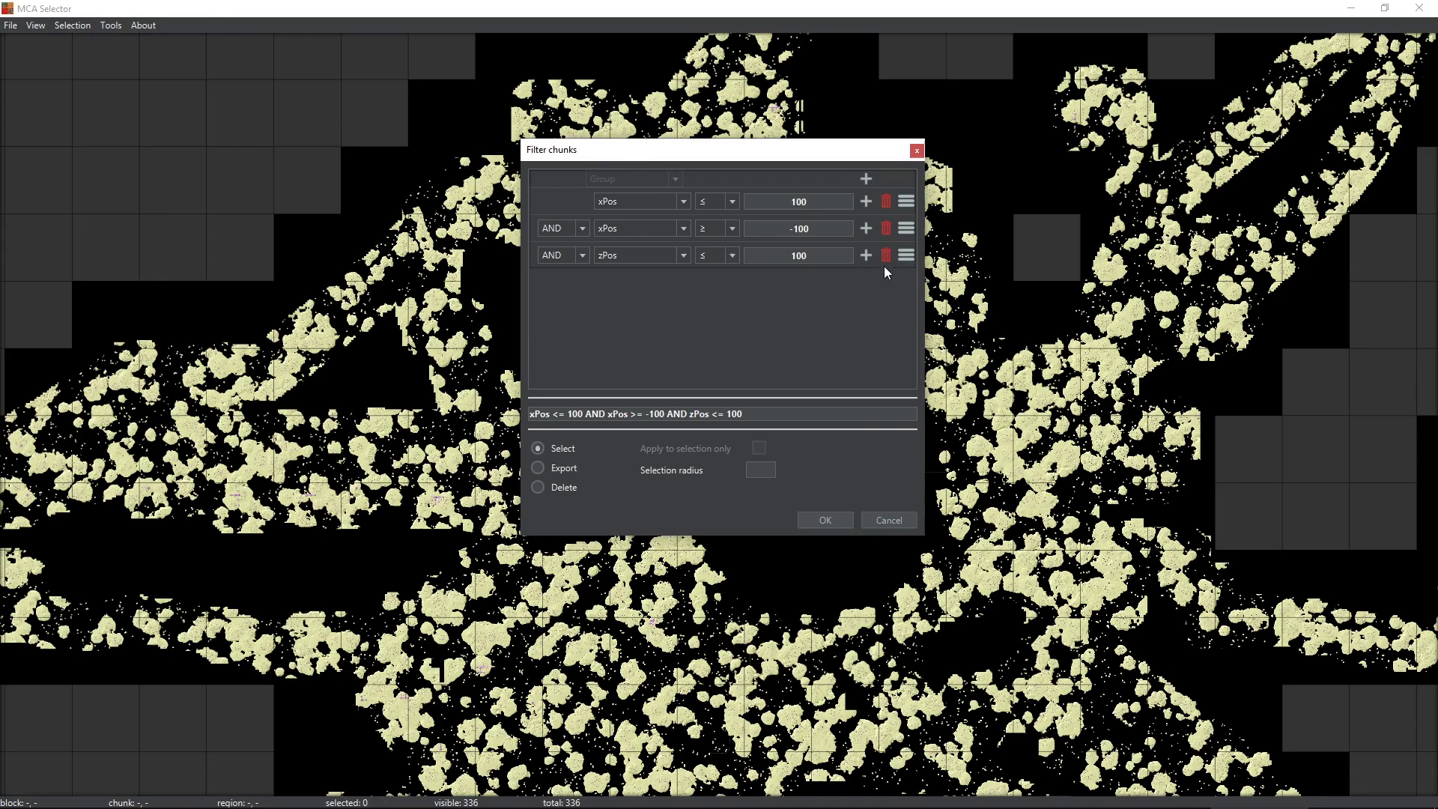
click(885, 256)
click(886, 230)
click(887, 203)
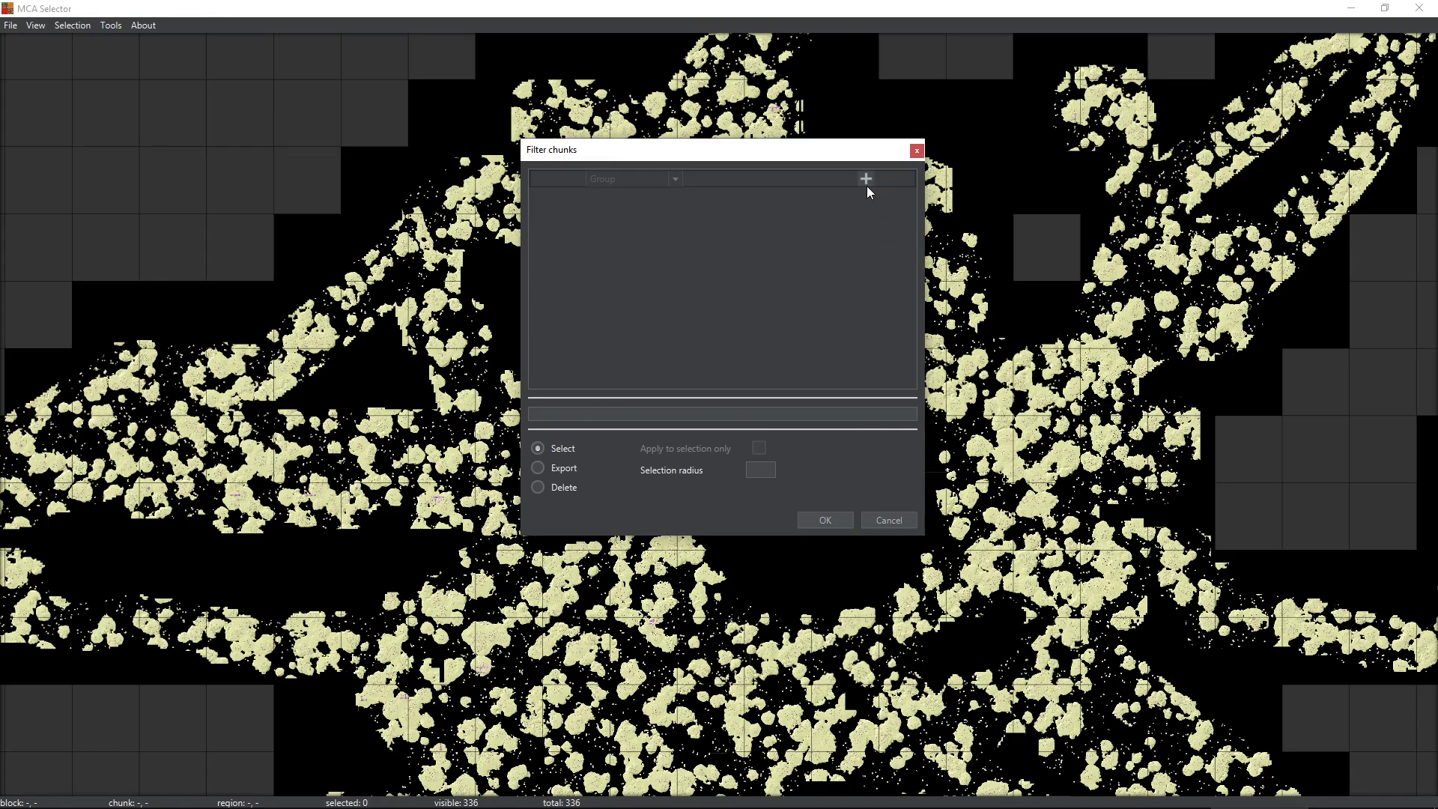
Add a filter condition on LastUpdate with the value 2020-01-01.
click(865, 179)
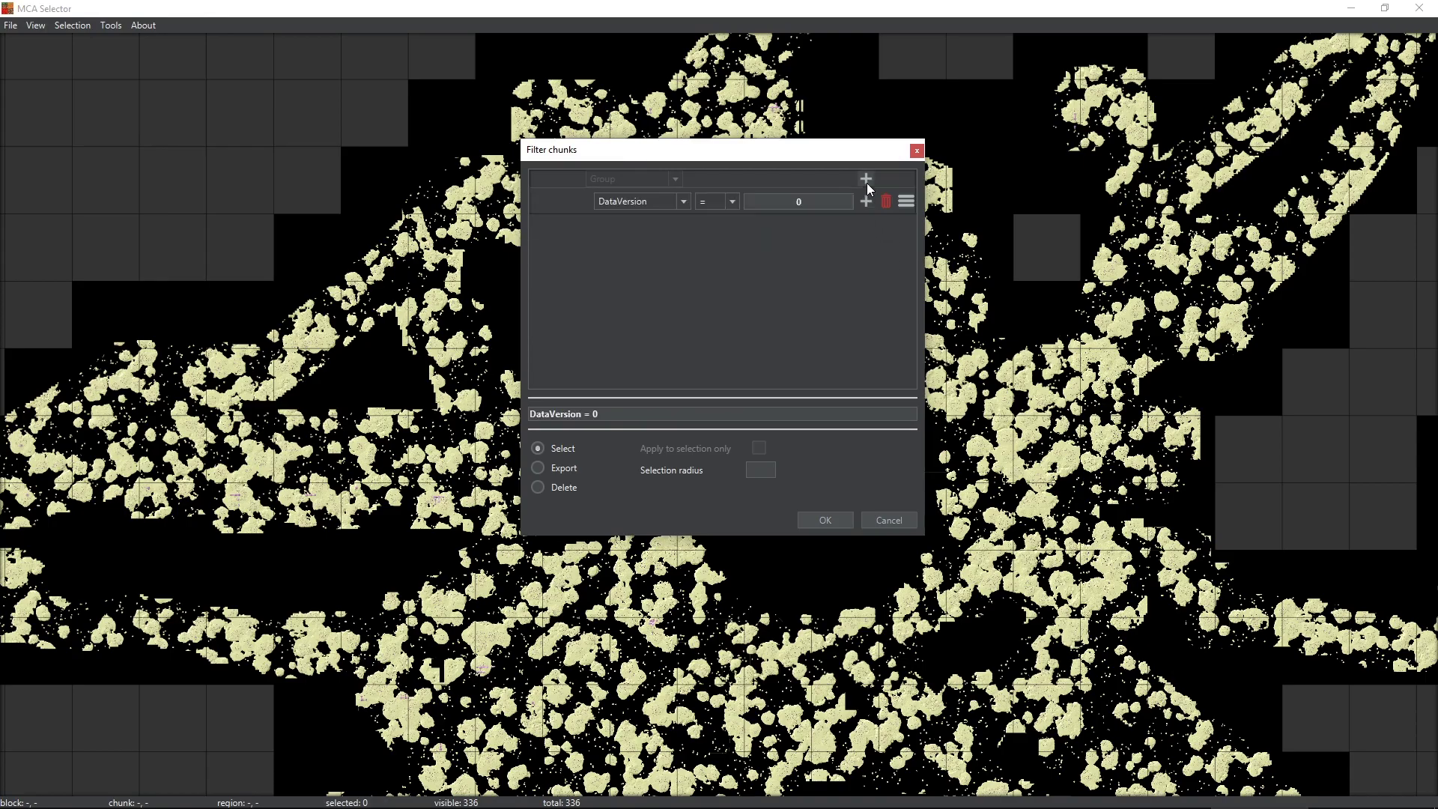
click(681, 213)
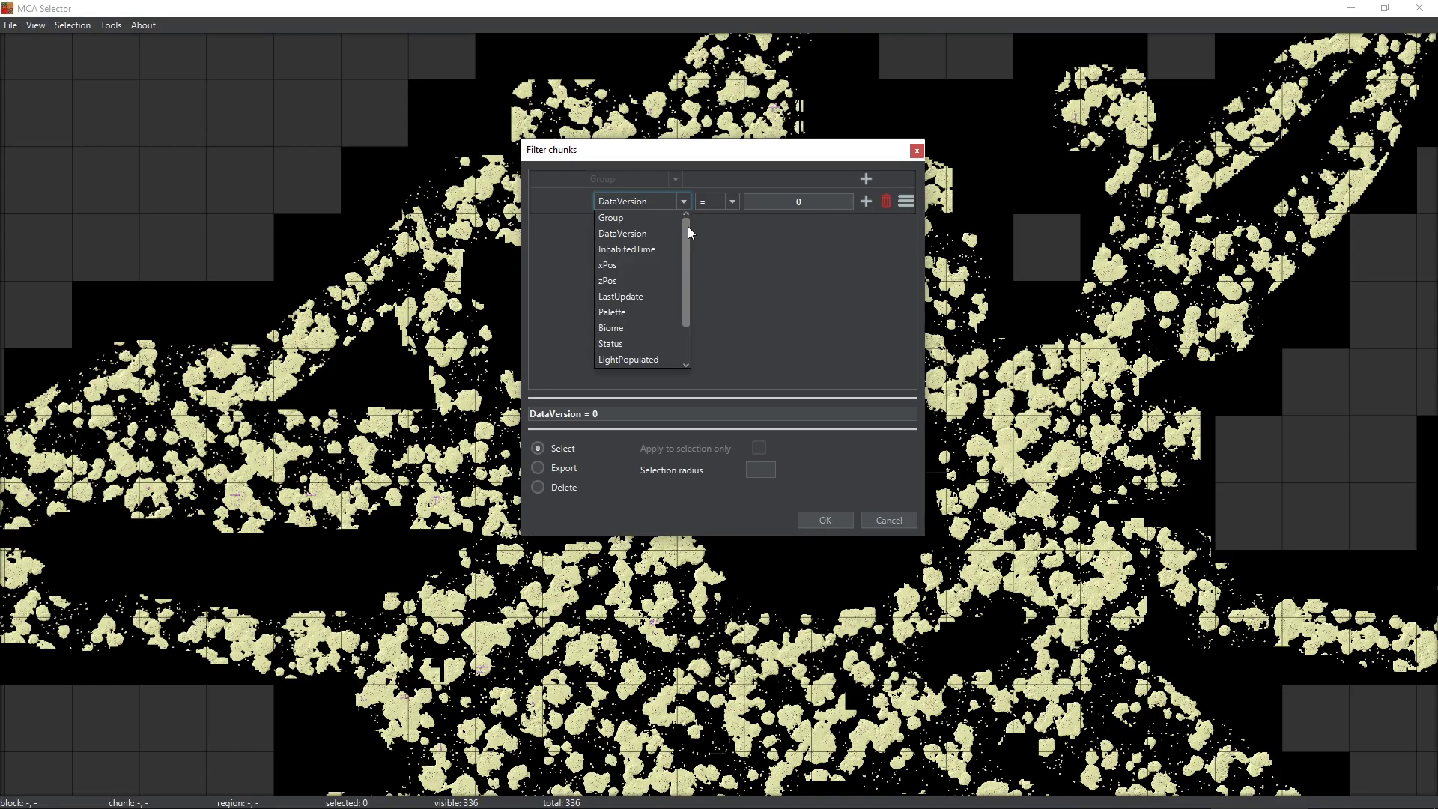
drag(687, 226, 689, 278)
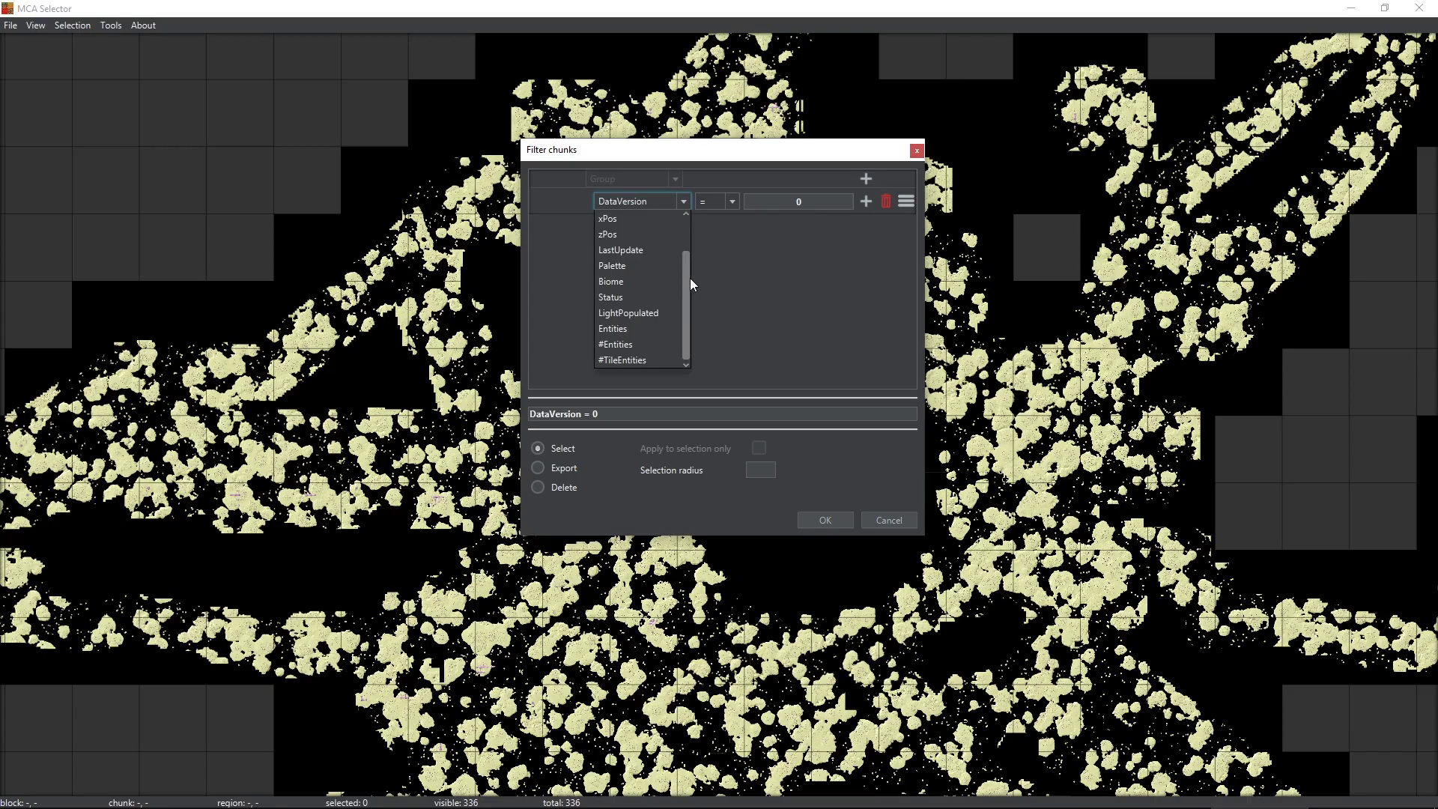
drag(690, 277, 680, 268)
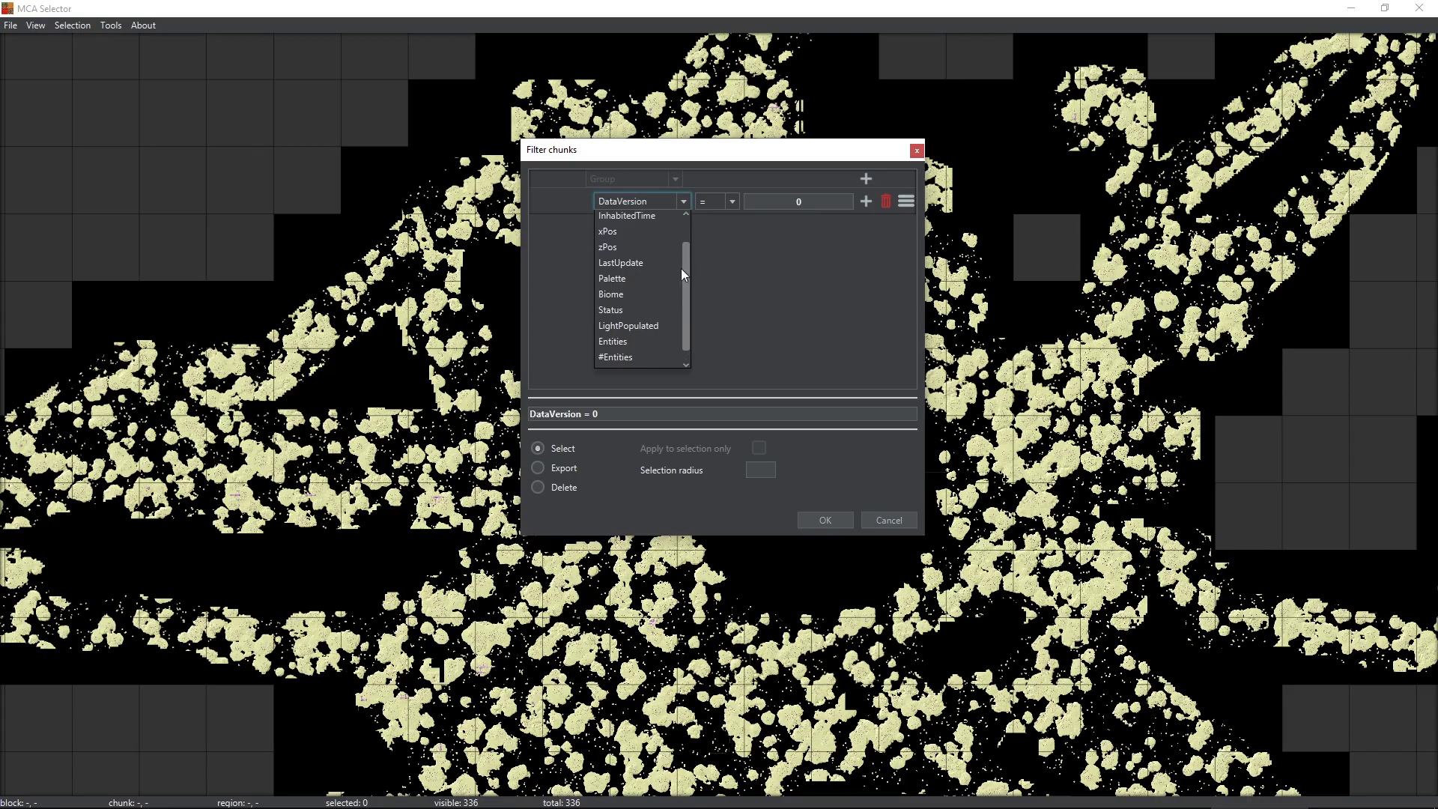
click(641, 263)
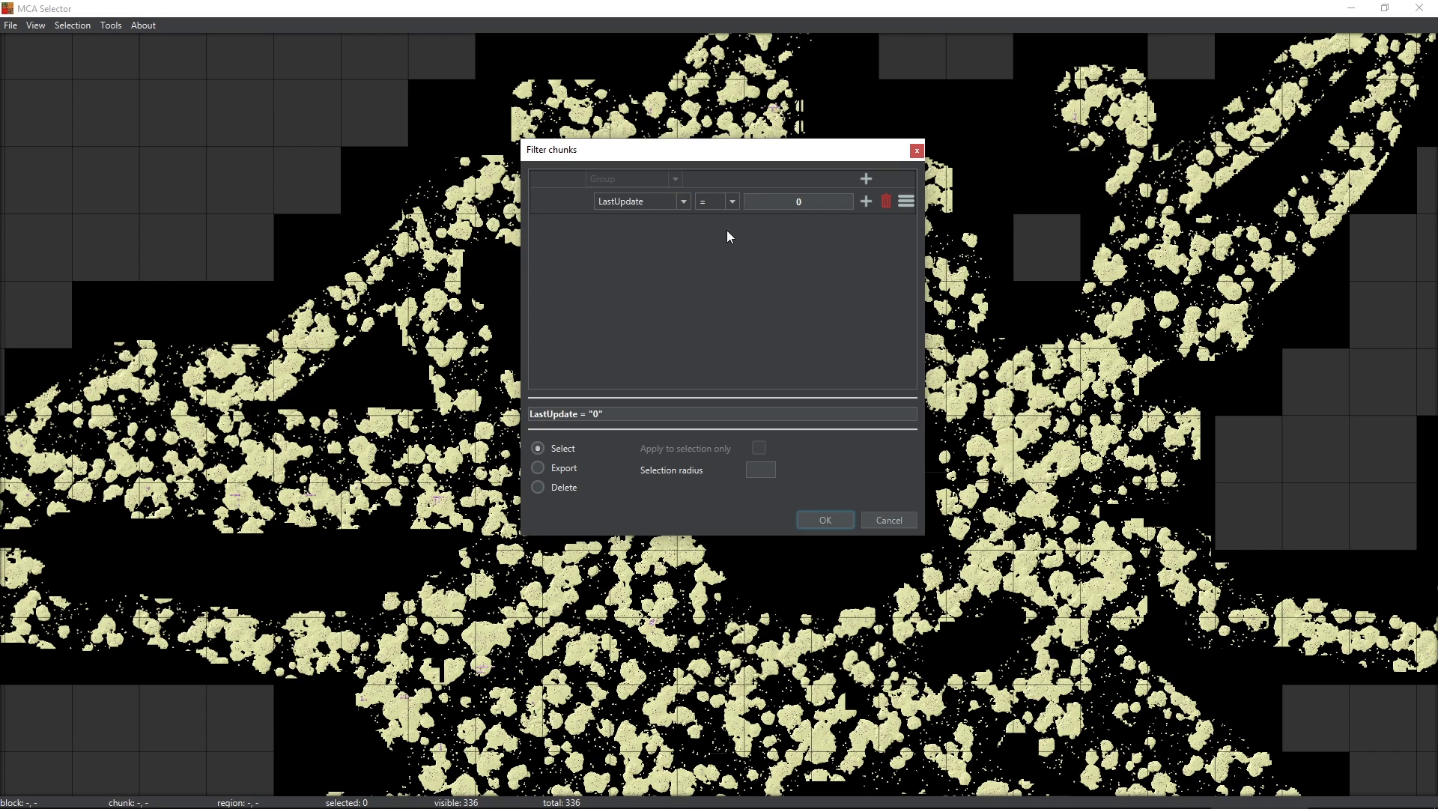
click(782, 202)
text(2020-10)
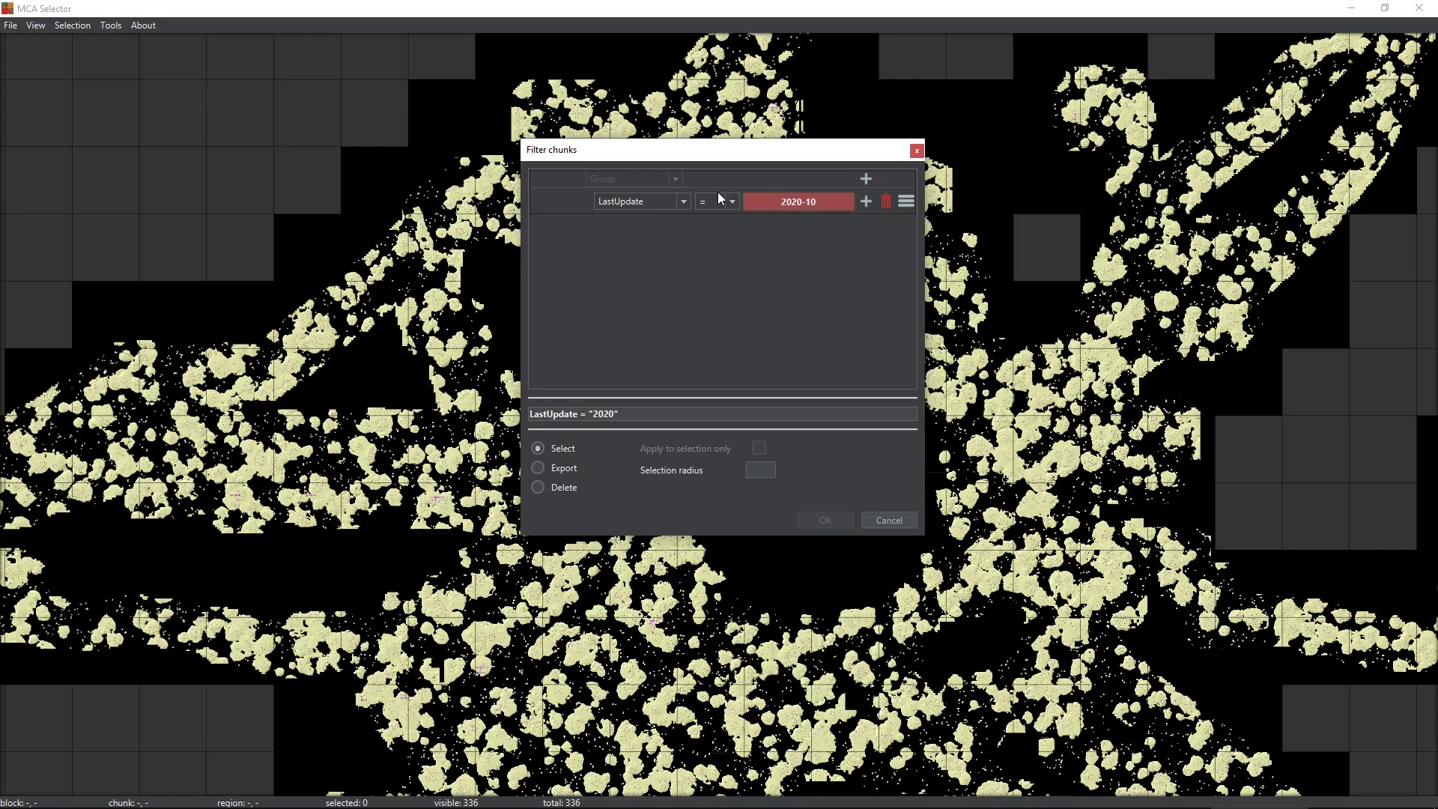
key(BackSpace)
key(BackSpace)
text(01-01)
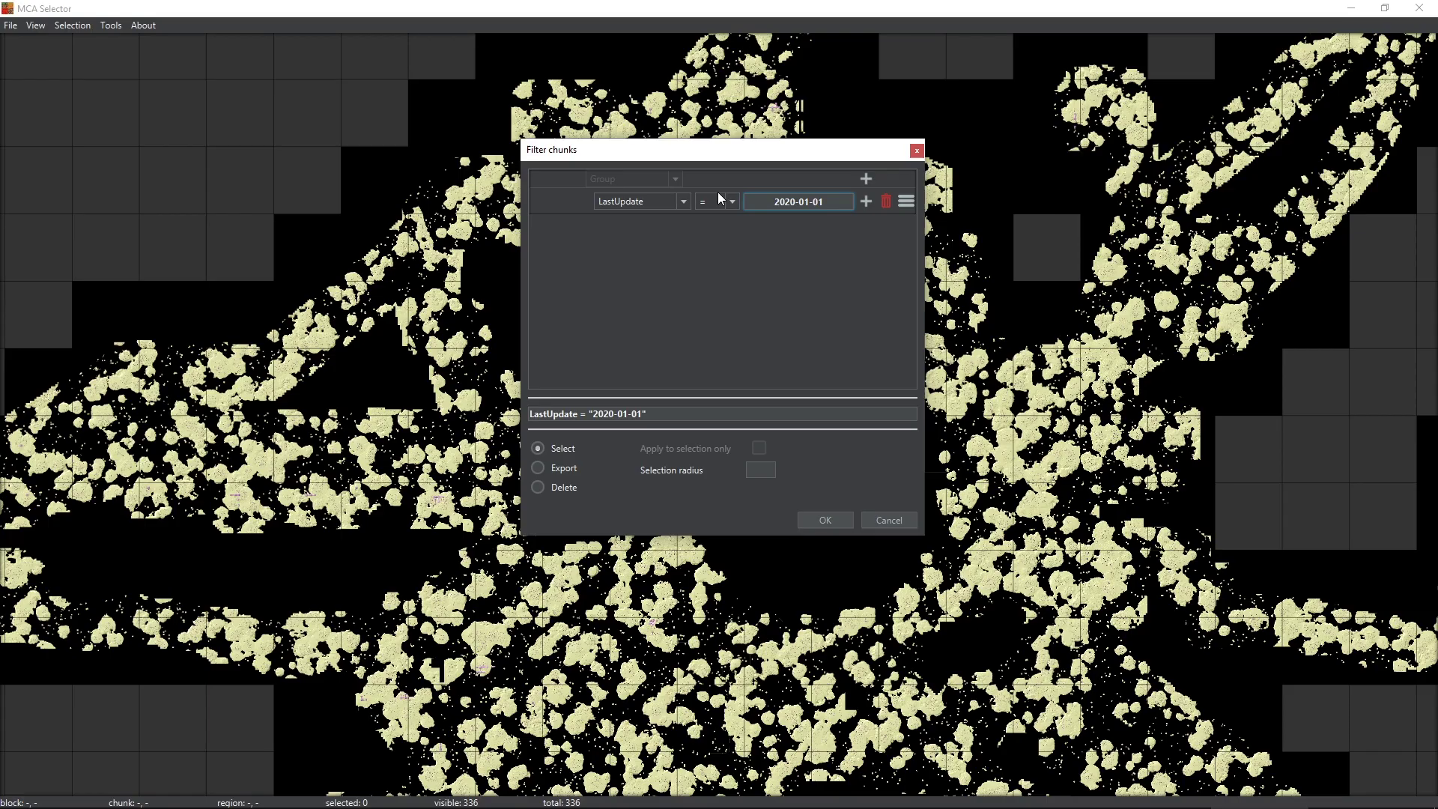
Try the less-than comparison on the LastUpdate condition and settle on greater-than.
click(719, 201)
click(718, 264)
click(735, 205)
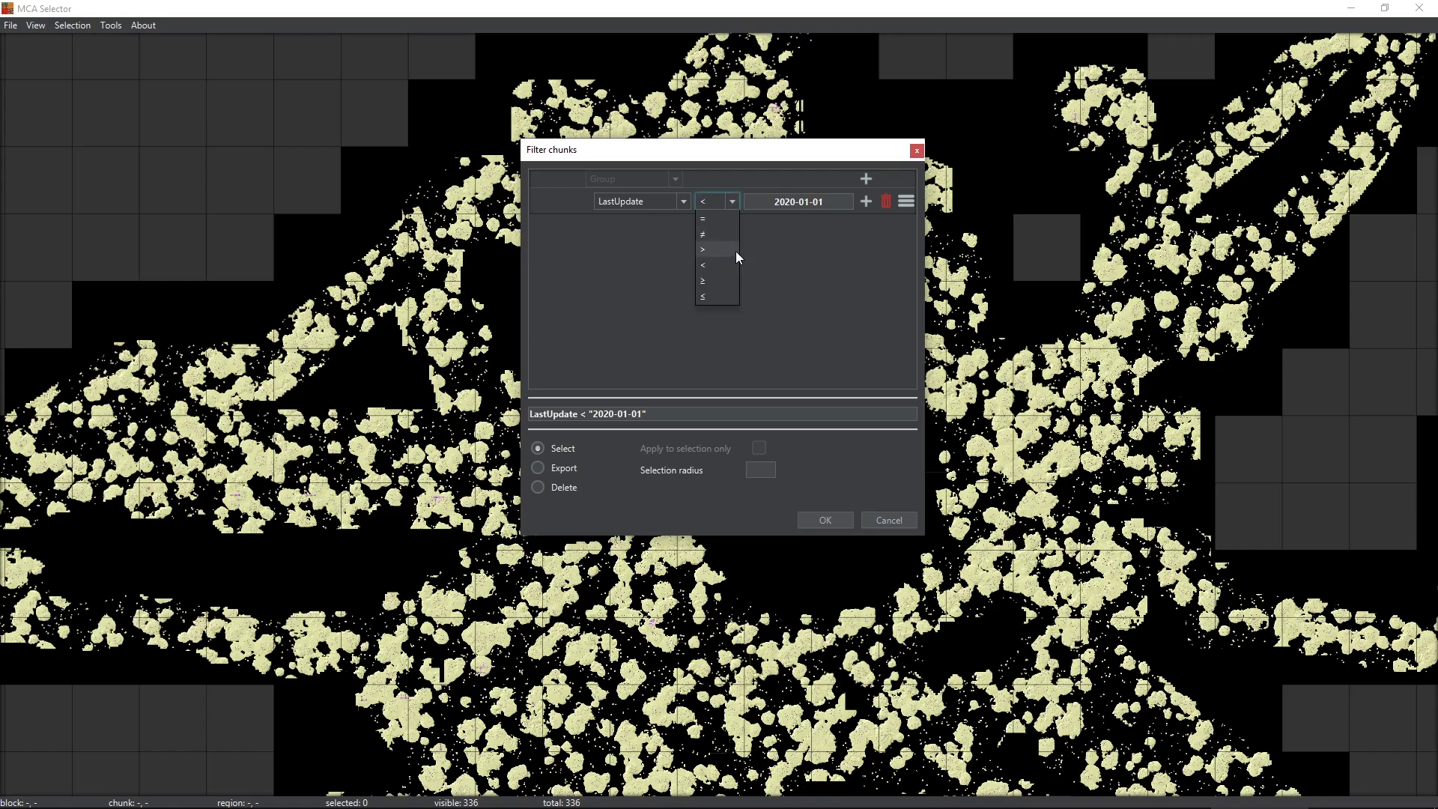
click(734, 250)
click(864, 180)
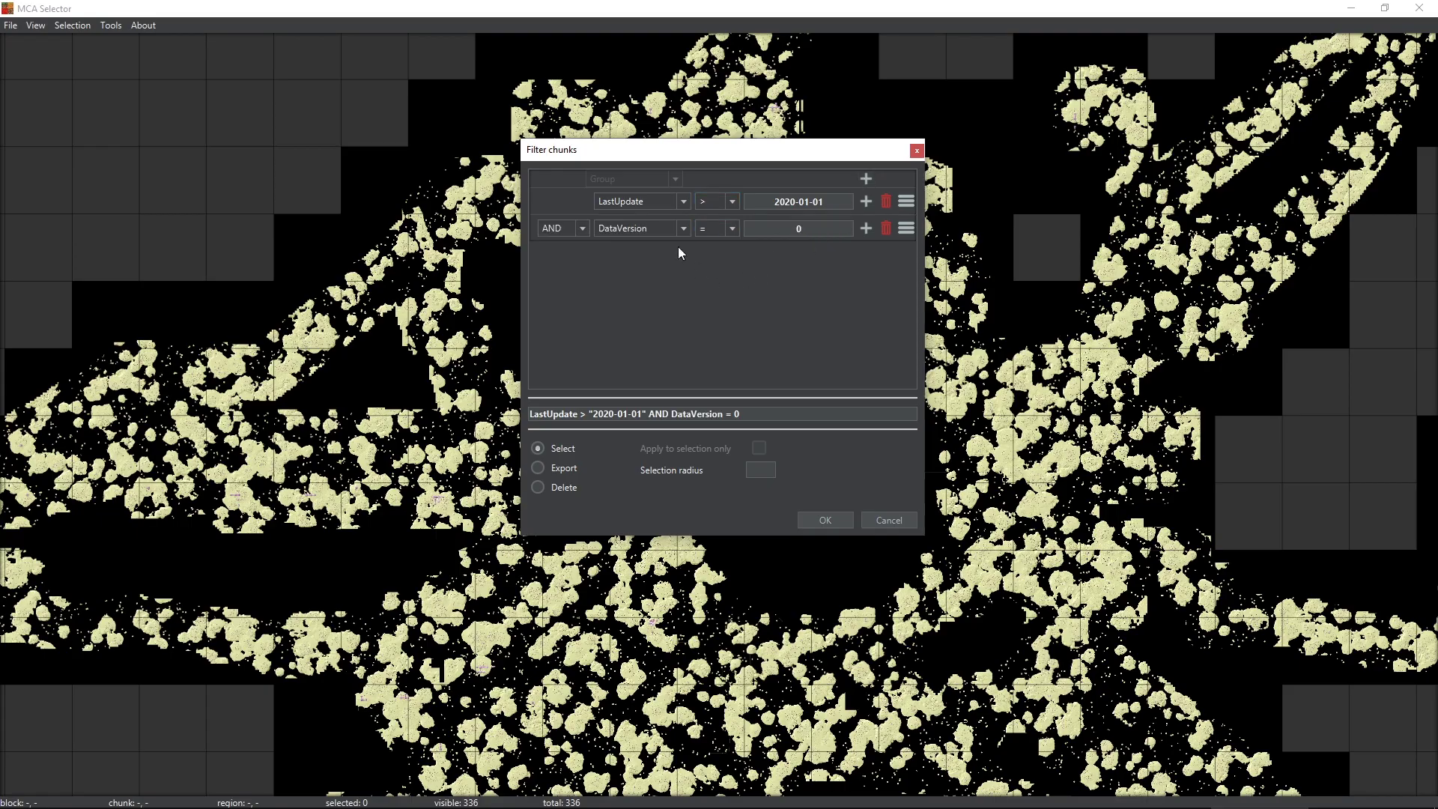
click(669, 229)
click(649, 324)
click(884, 232)
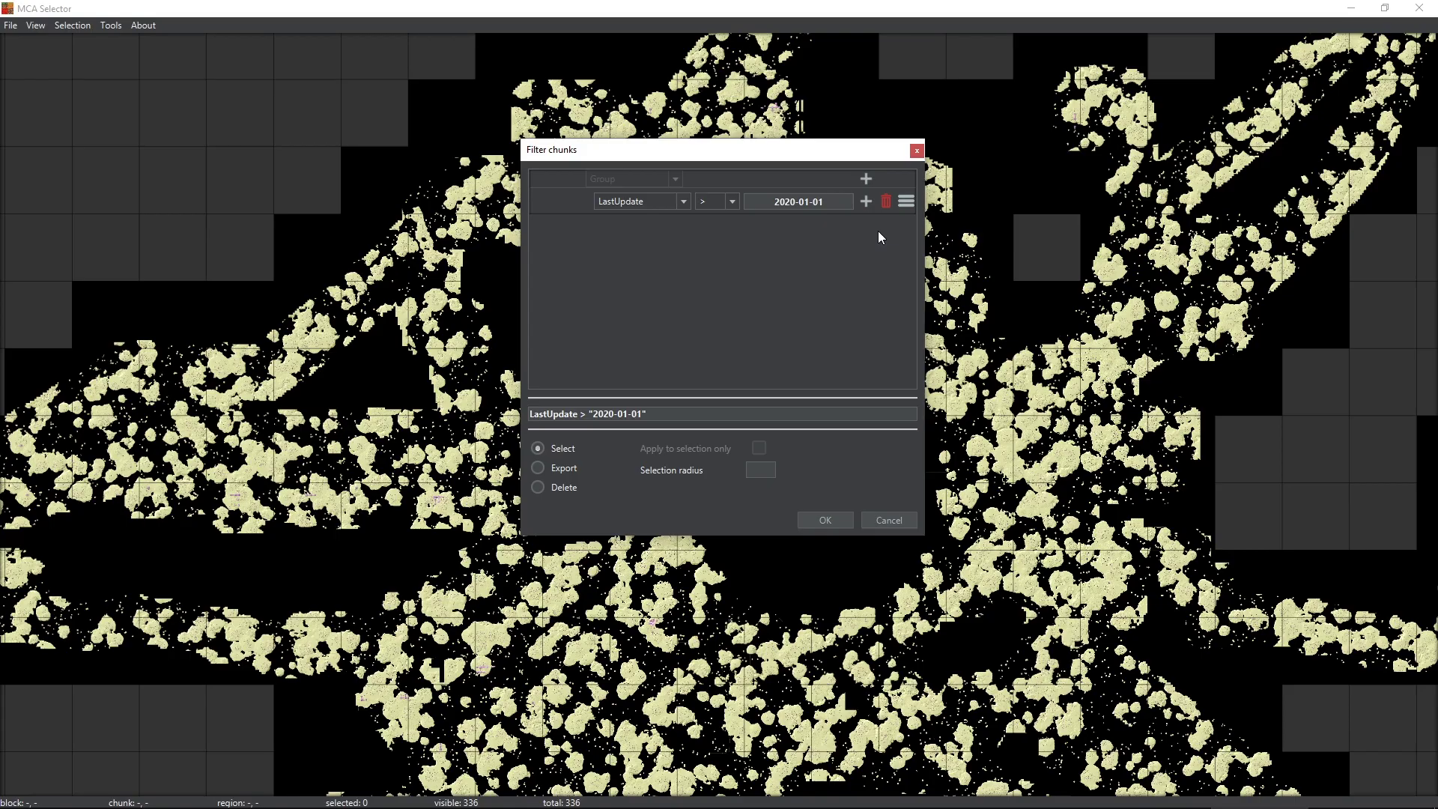
Turn the condition into a Palette check for purpur_block,end_stone_bricks, and switch its comparison to not-contains.
click(667, 200)
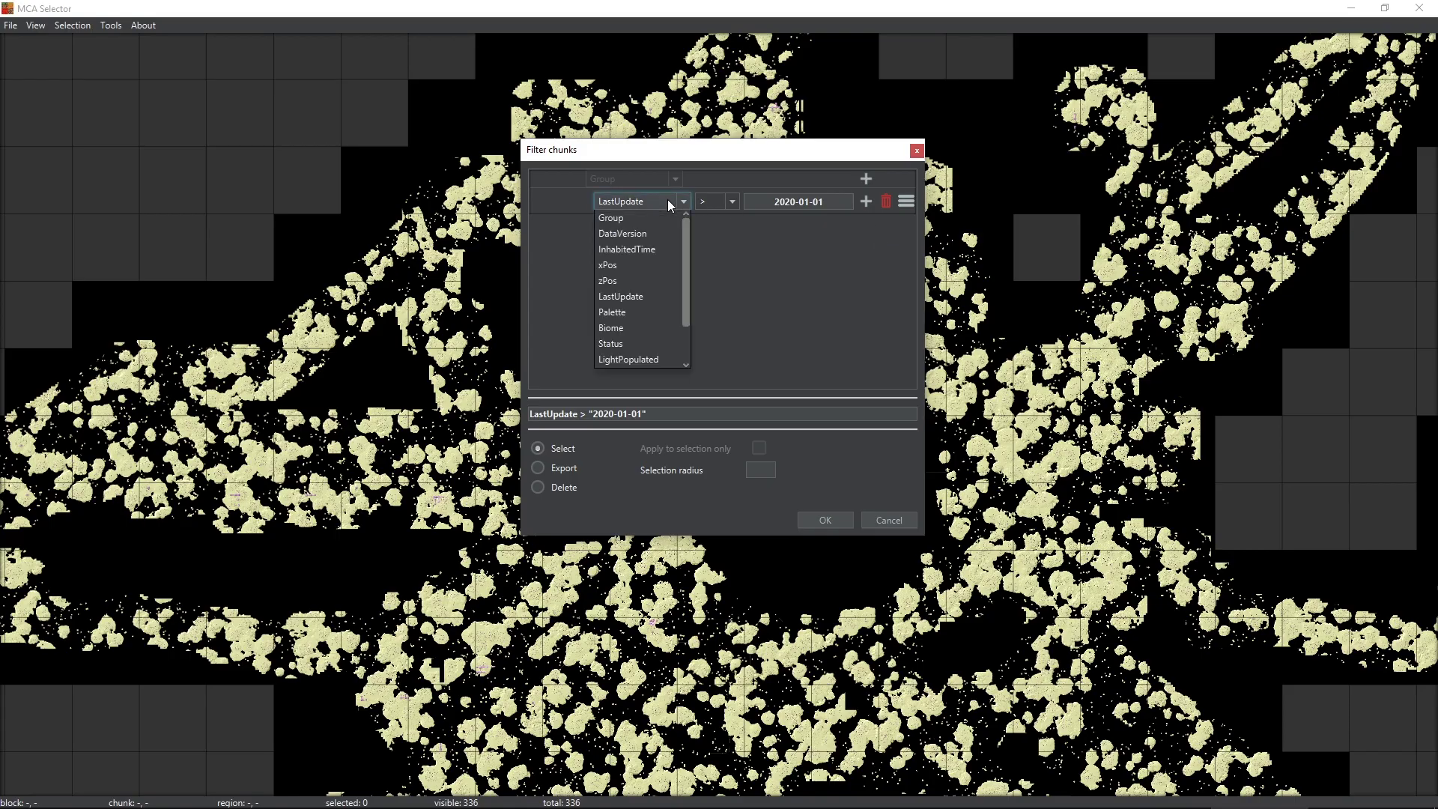
click(630, 311)
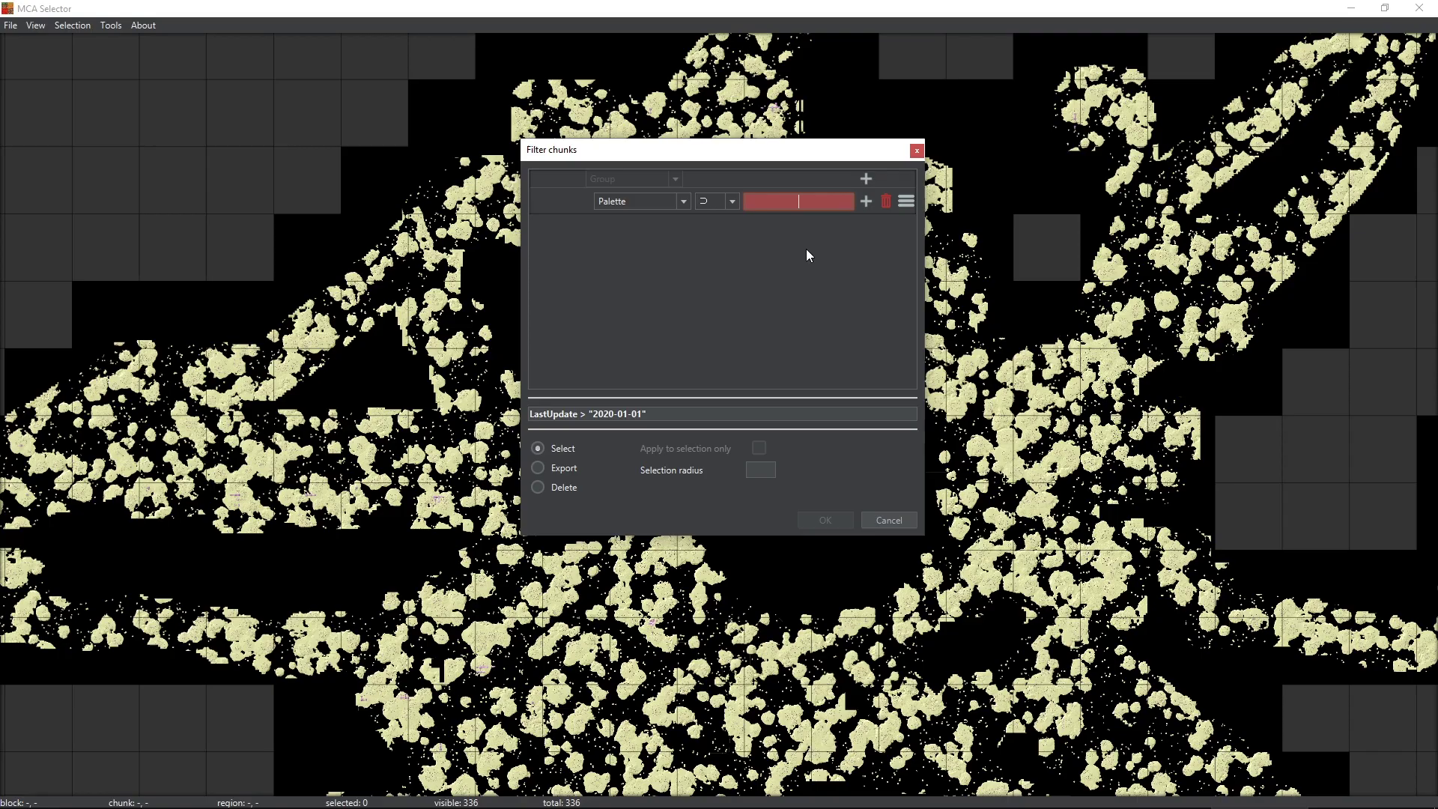
text(purpur_block,)
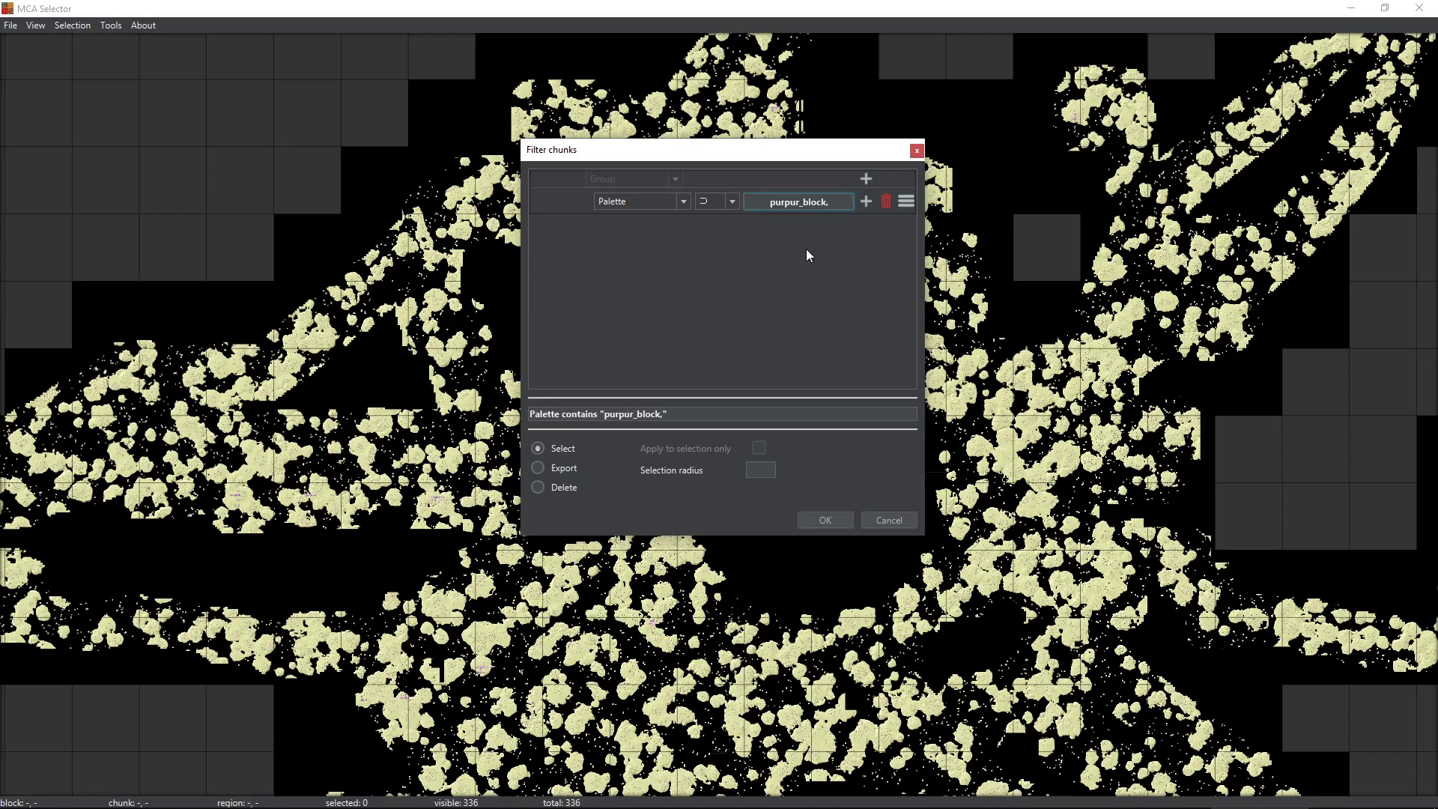
text(end_stone_b)
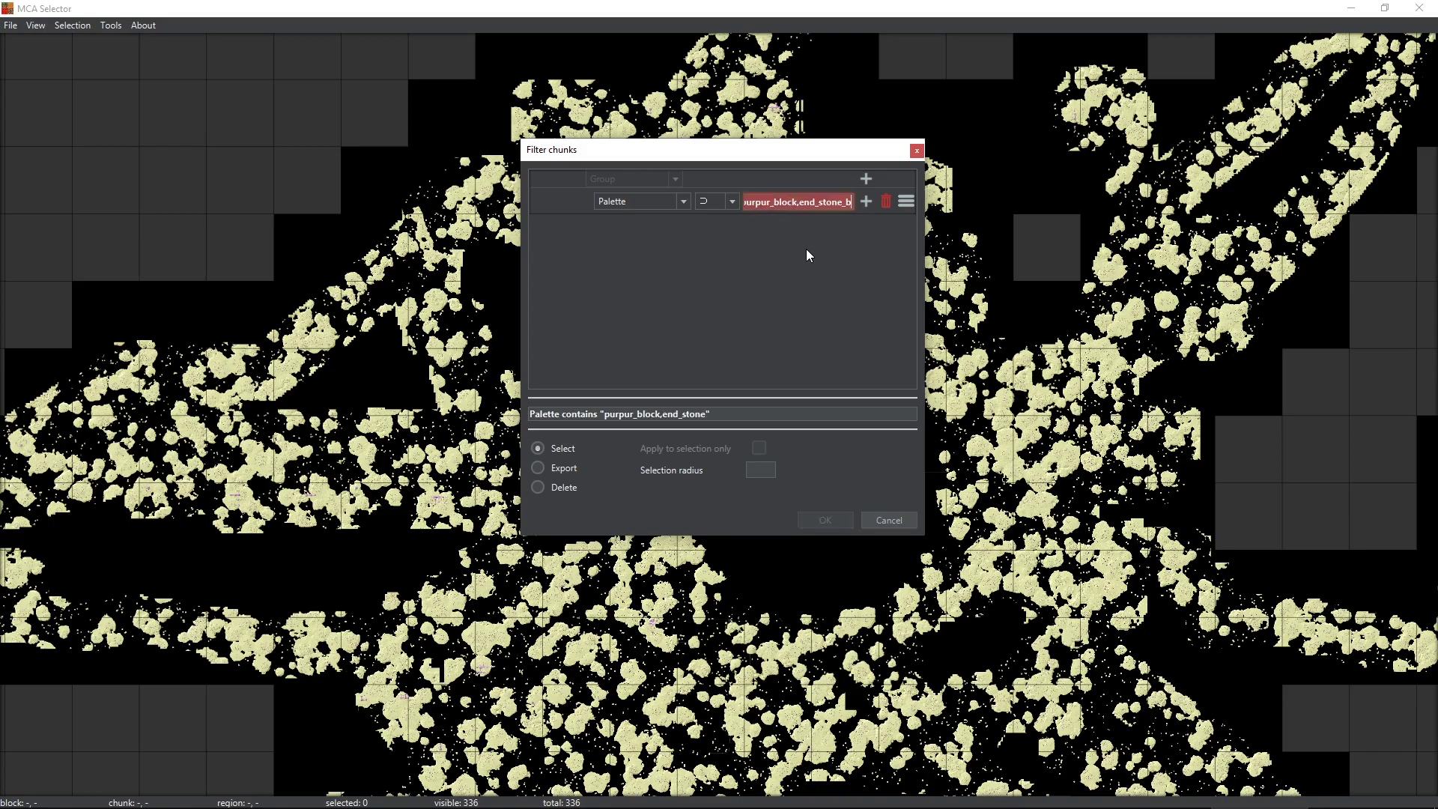
text(ricks)
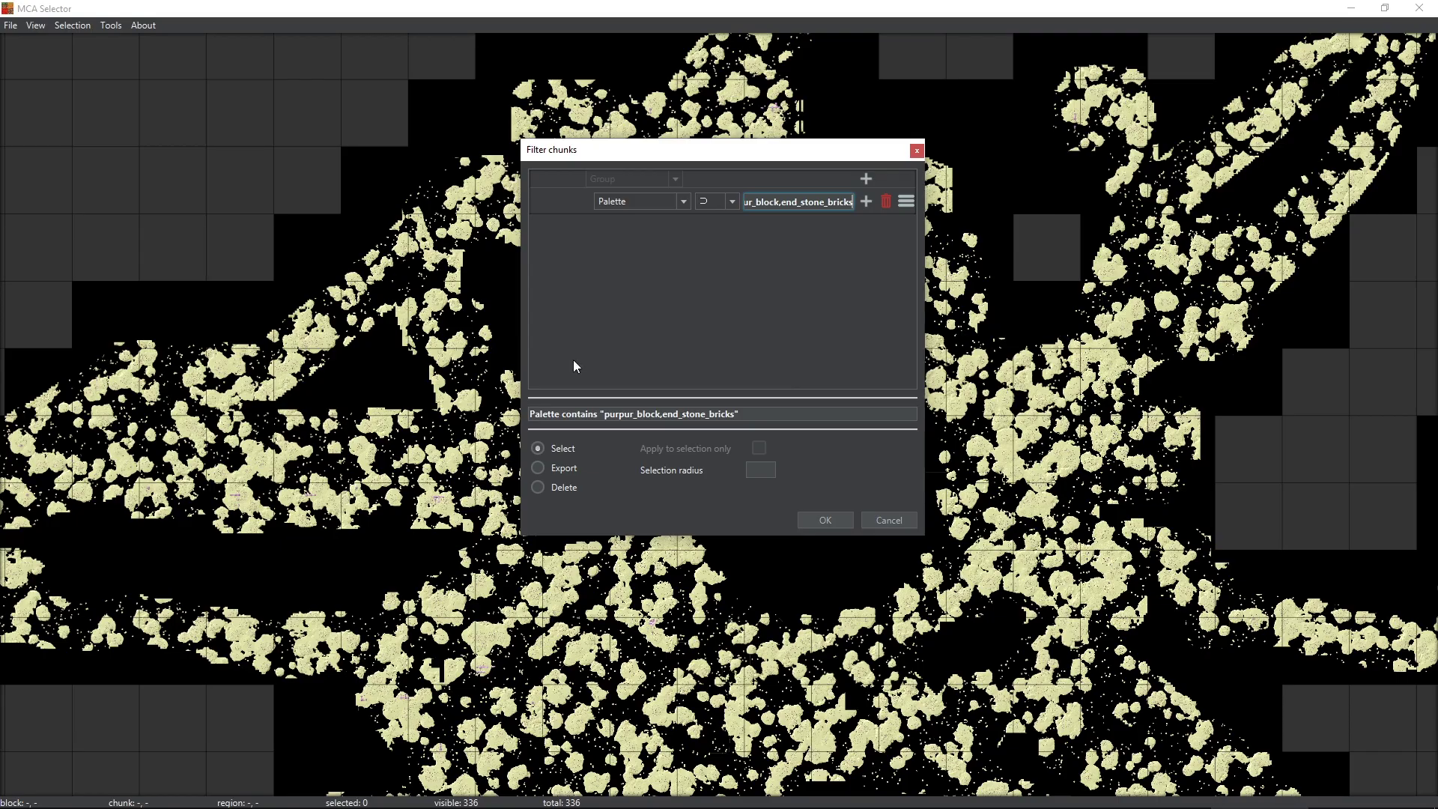
drag(795, 158, 752, 222)
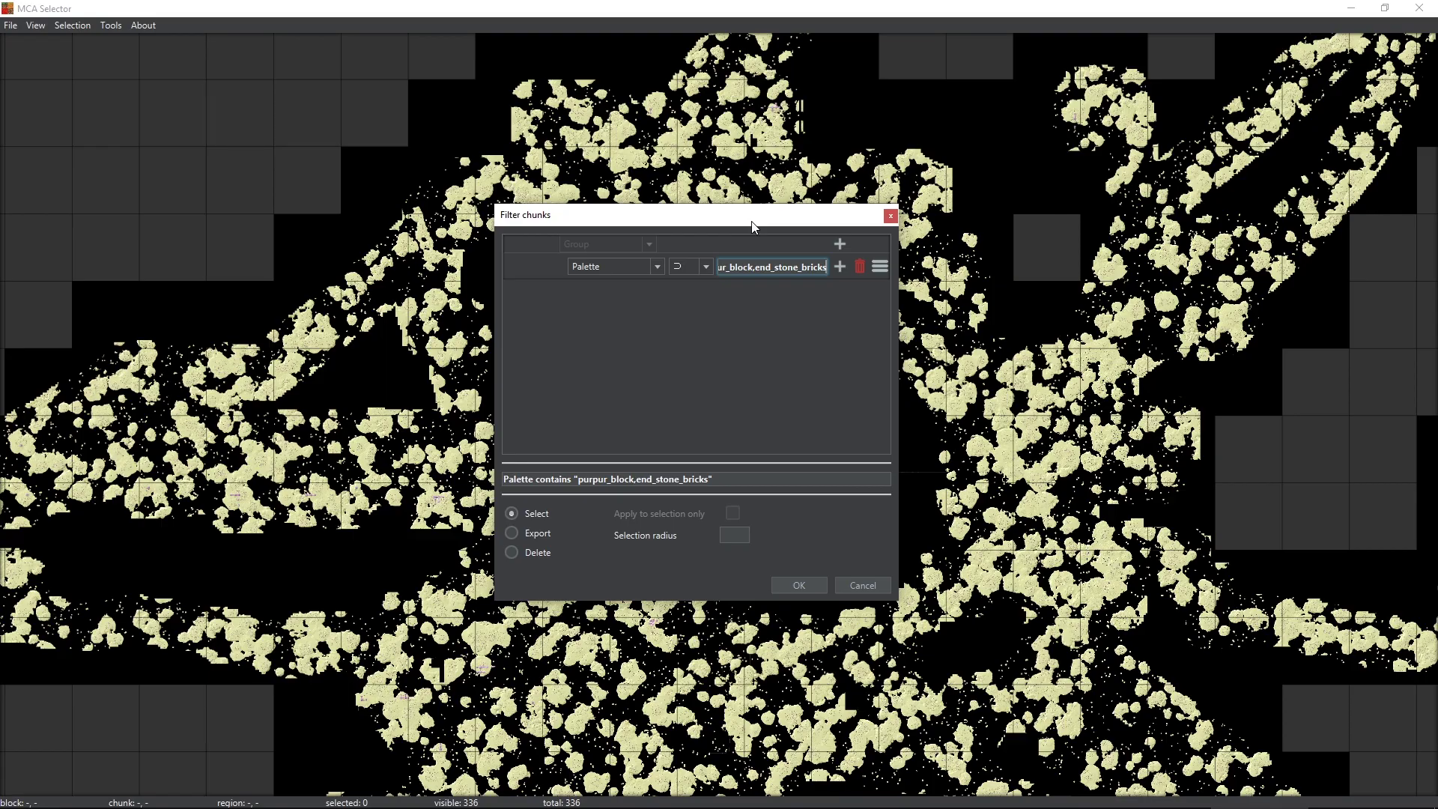
click(698, 271)
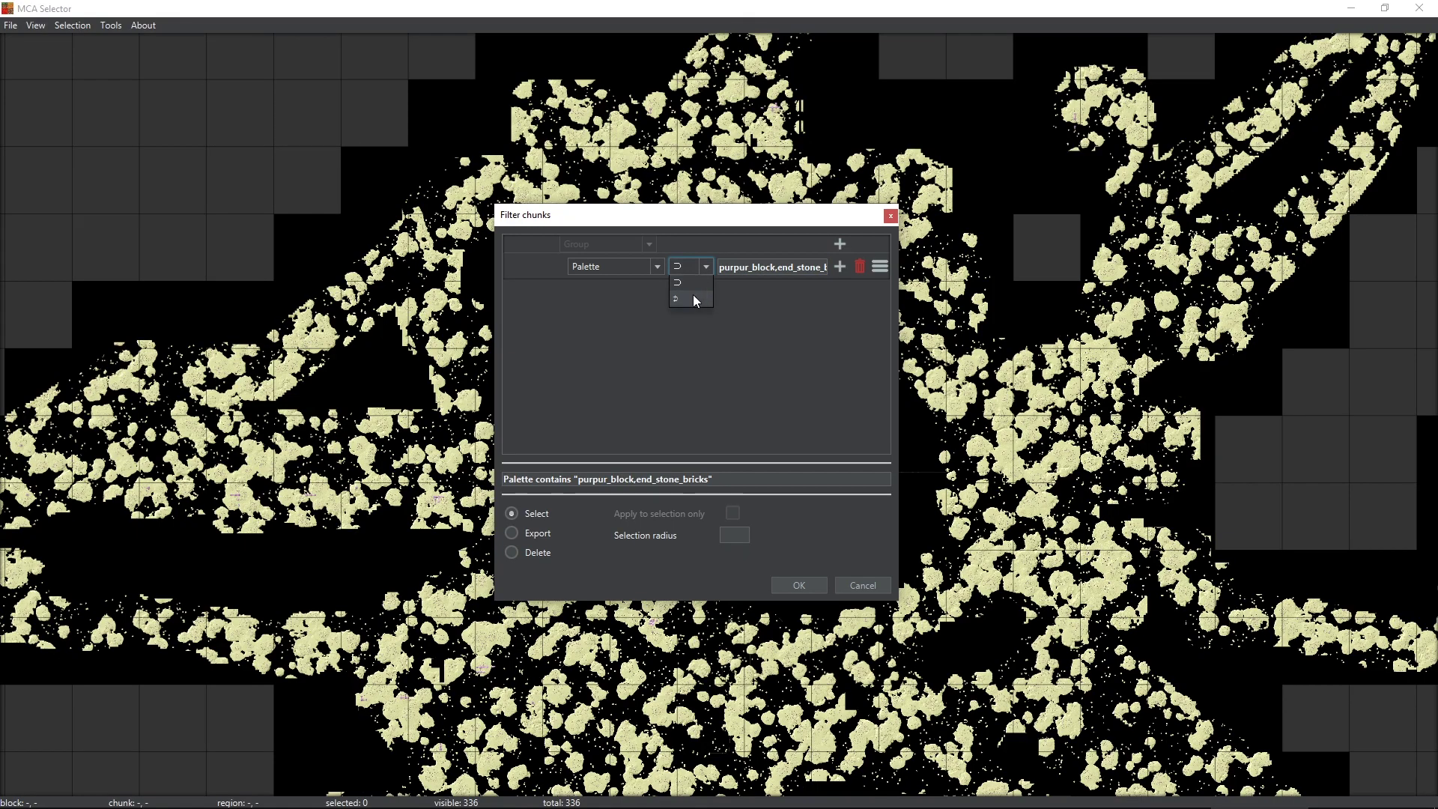
click(690, 297)
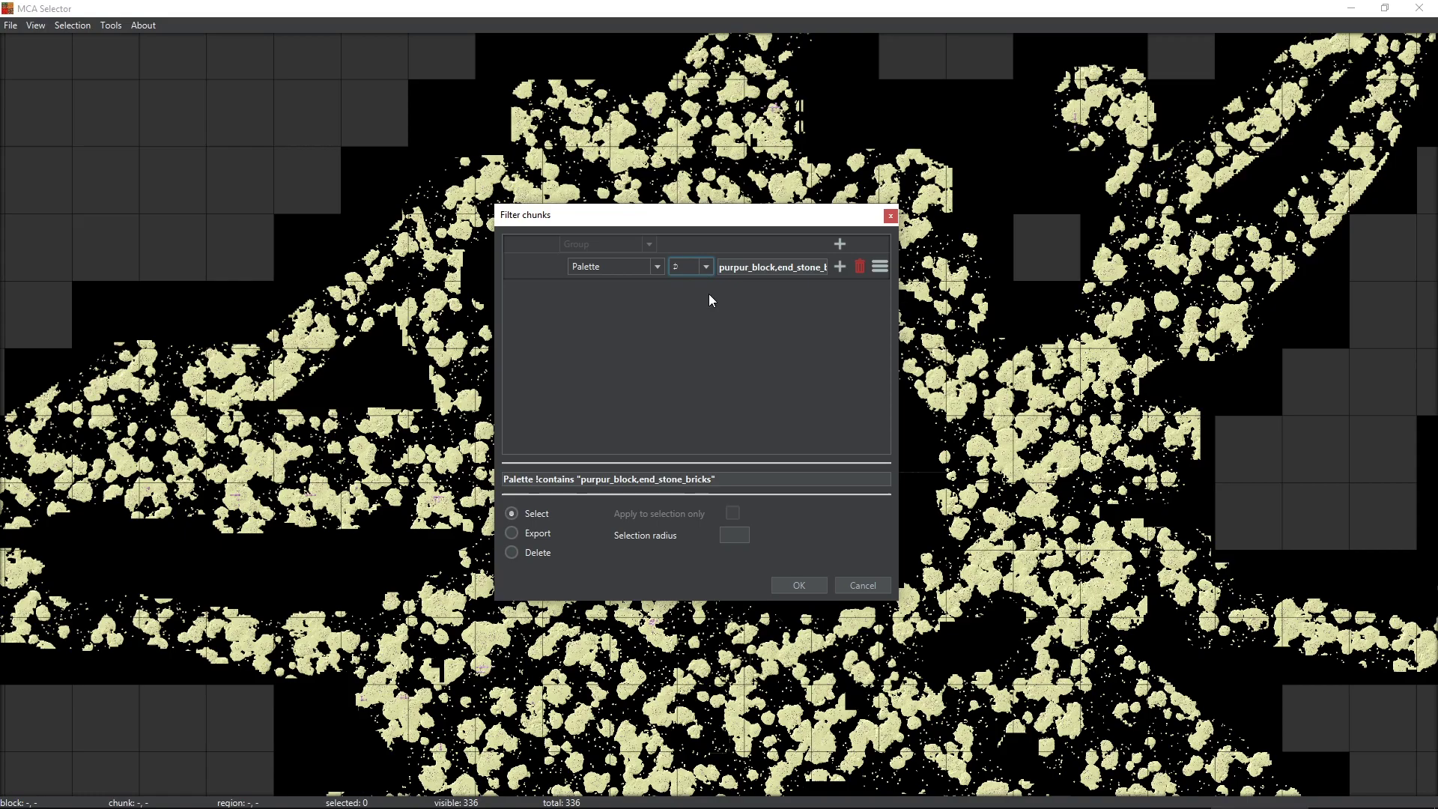
Change the condition to xPos greater than 30, with the filter dialog moved clear of the central island.
click(657, 270)
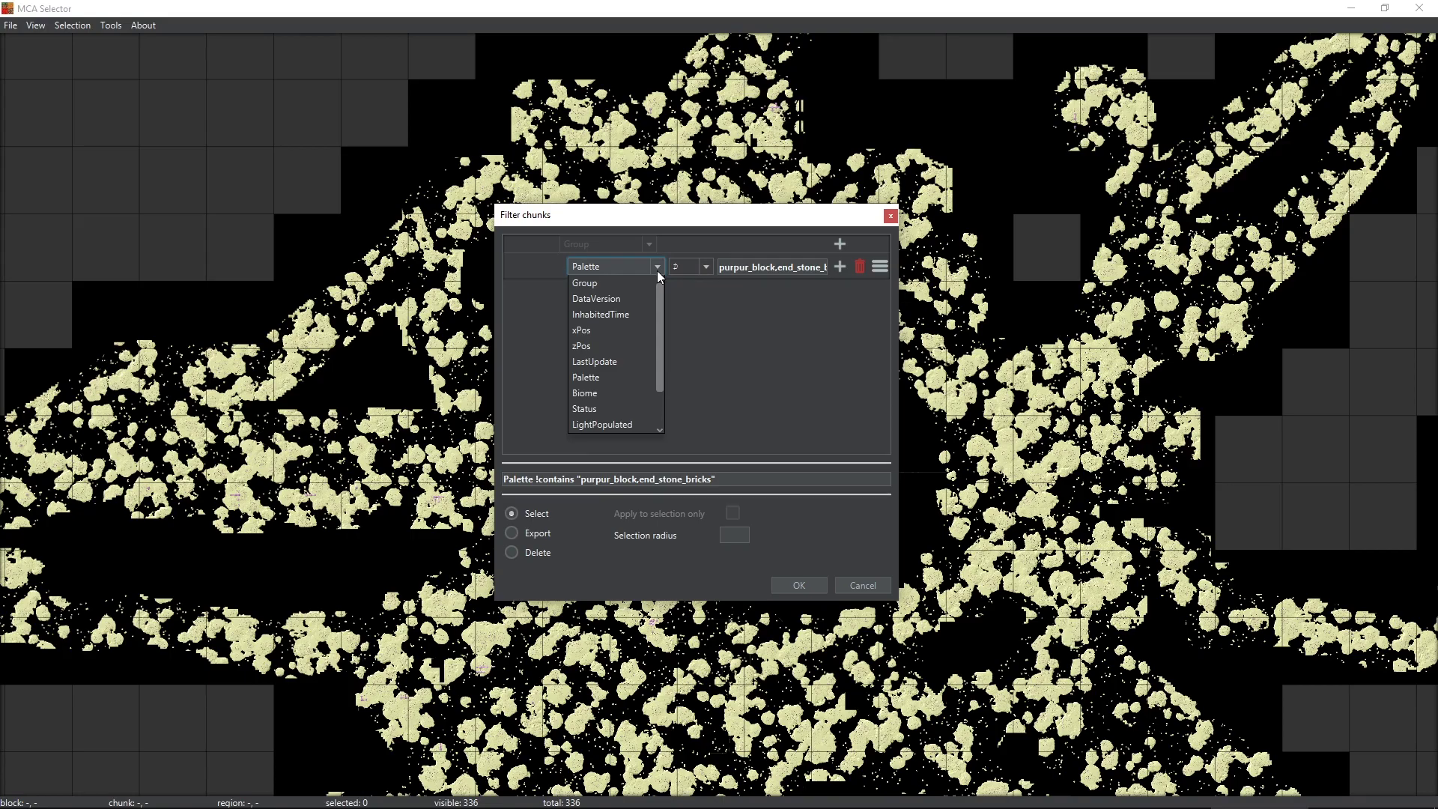
click(644, 329)
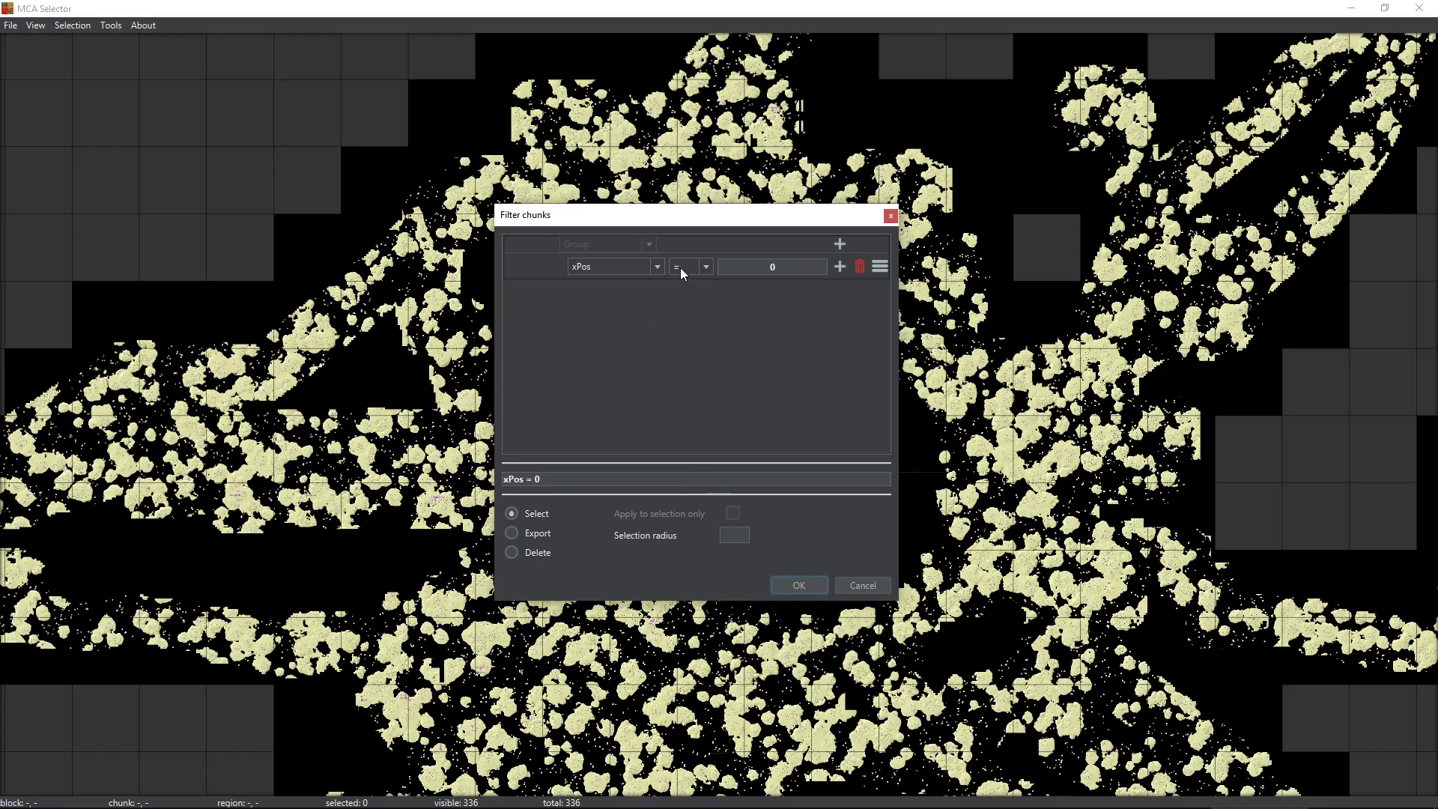
drag(564, 215, 242, 240)
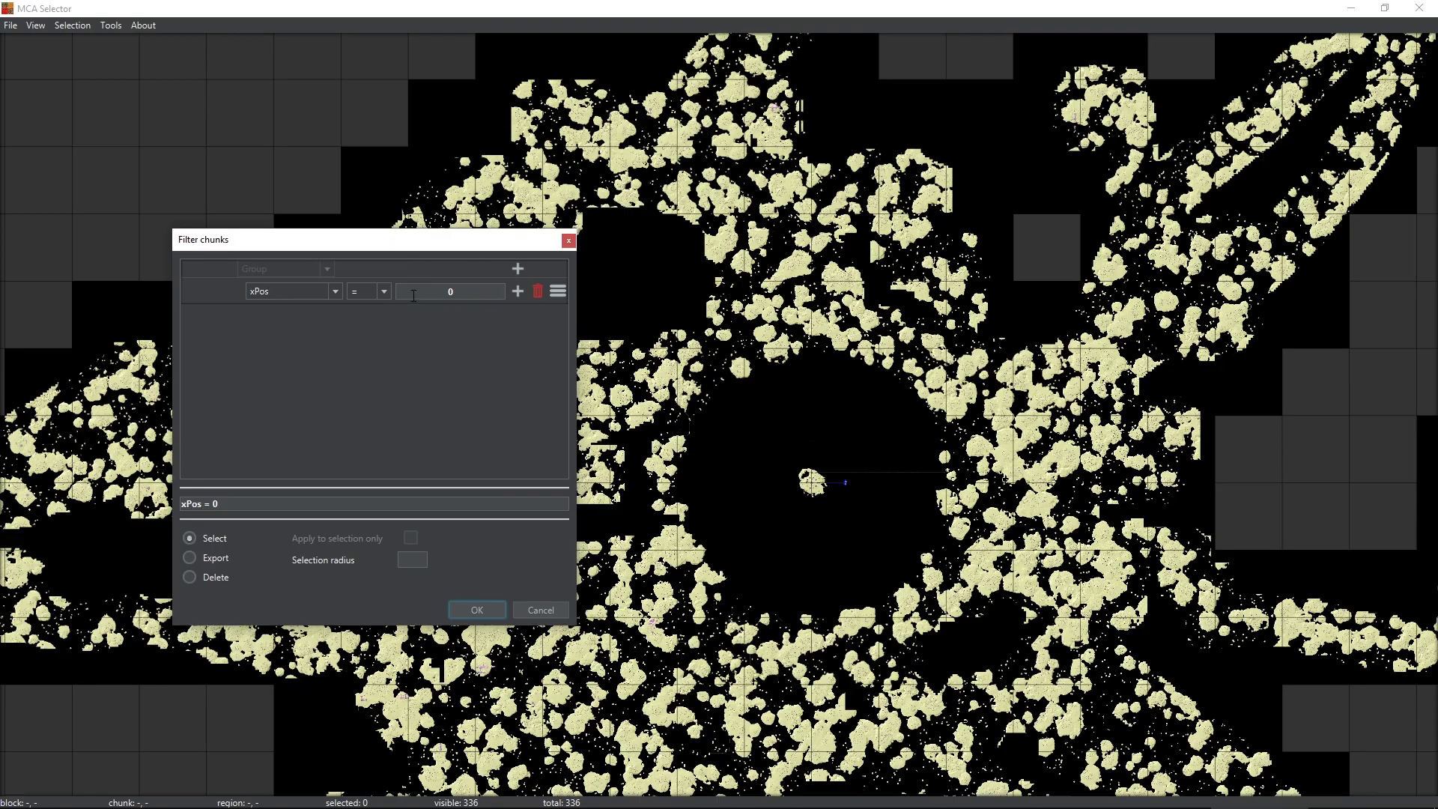
click(353, 291)
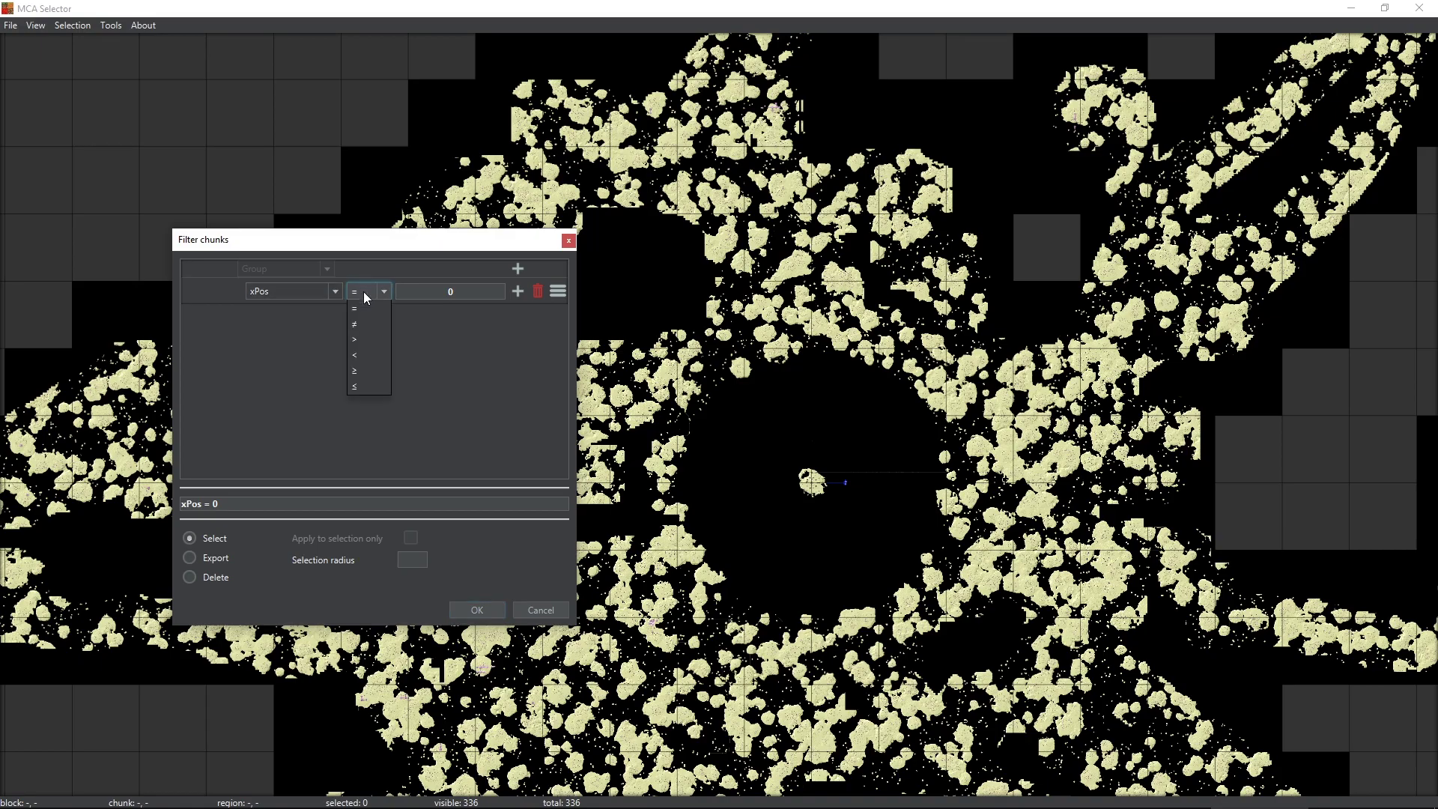
click(373, 345)
key(Tab)
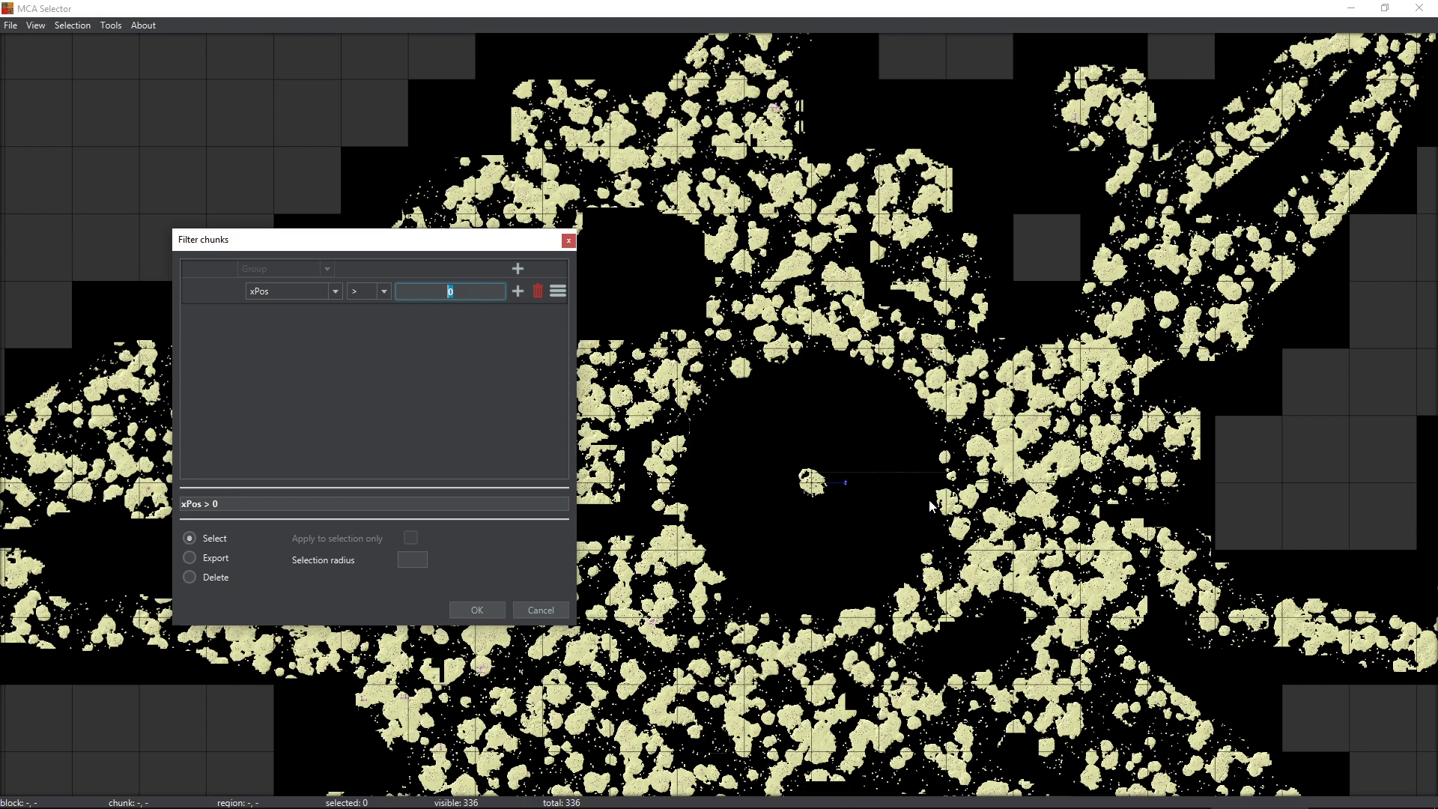
text(30)
Add a second condition, xPos less than -30, joined with OR.
click(518, 268)
click(312, 318)
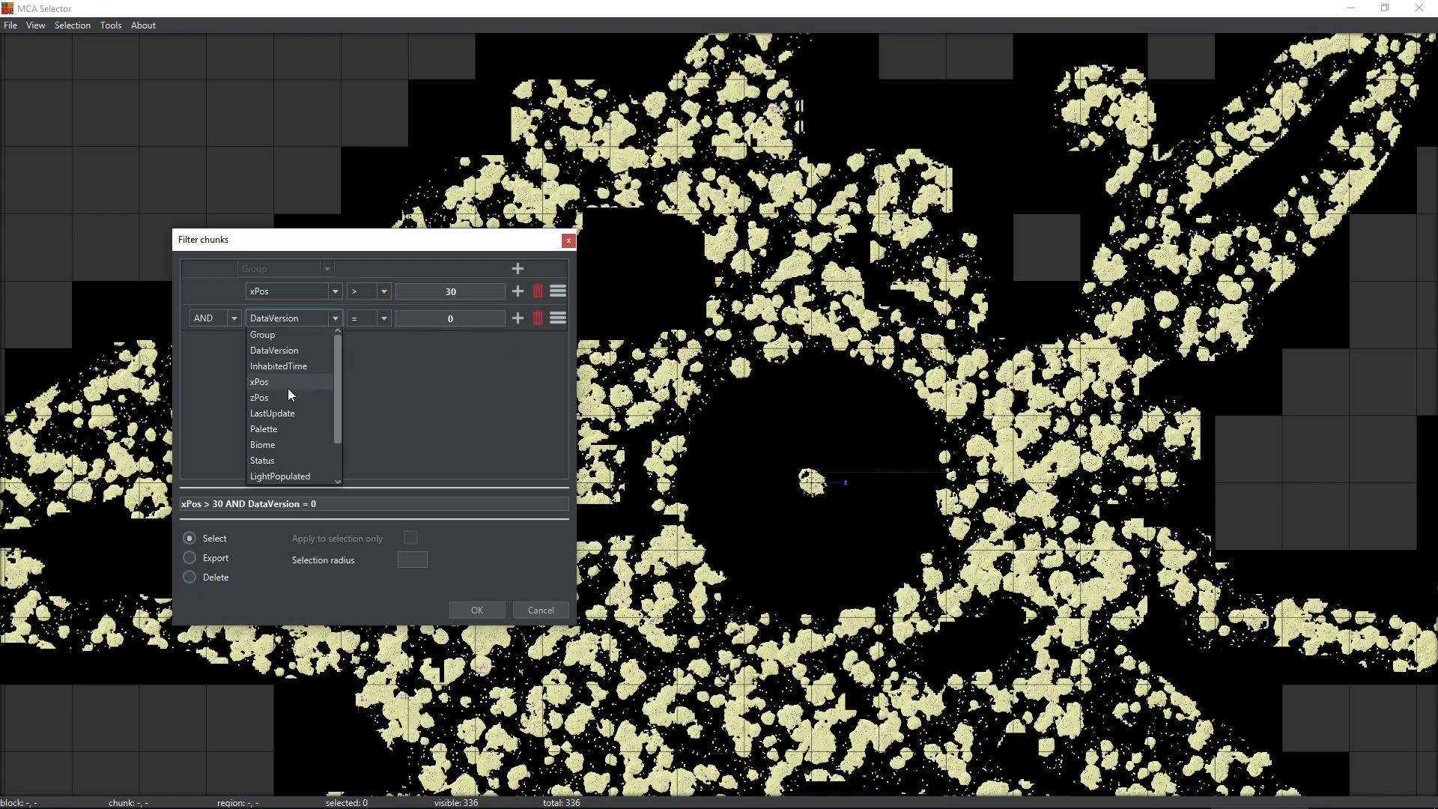
click(253, 365)
click(370, 319)
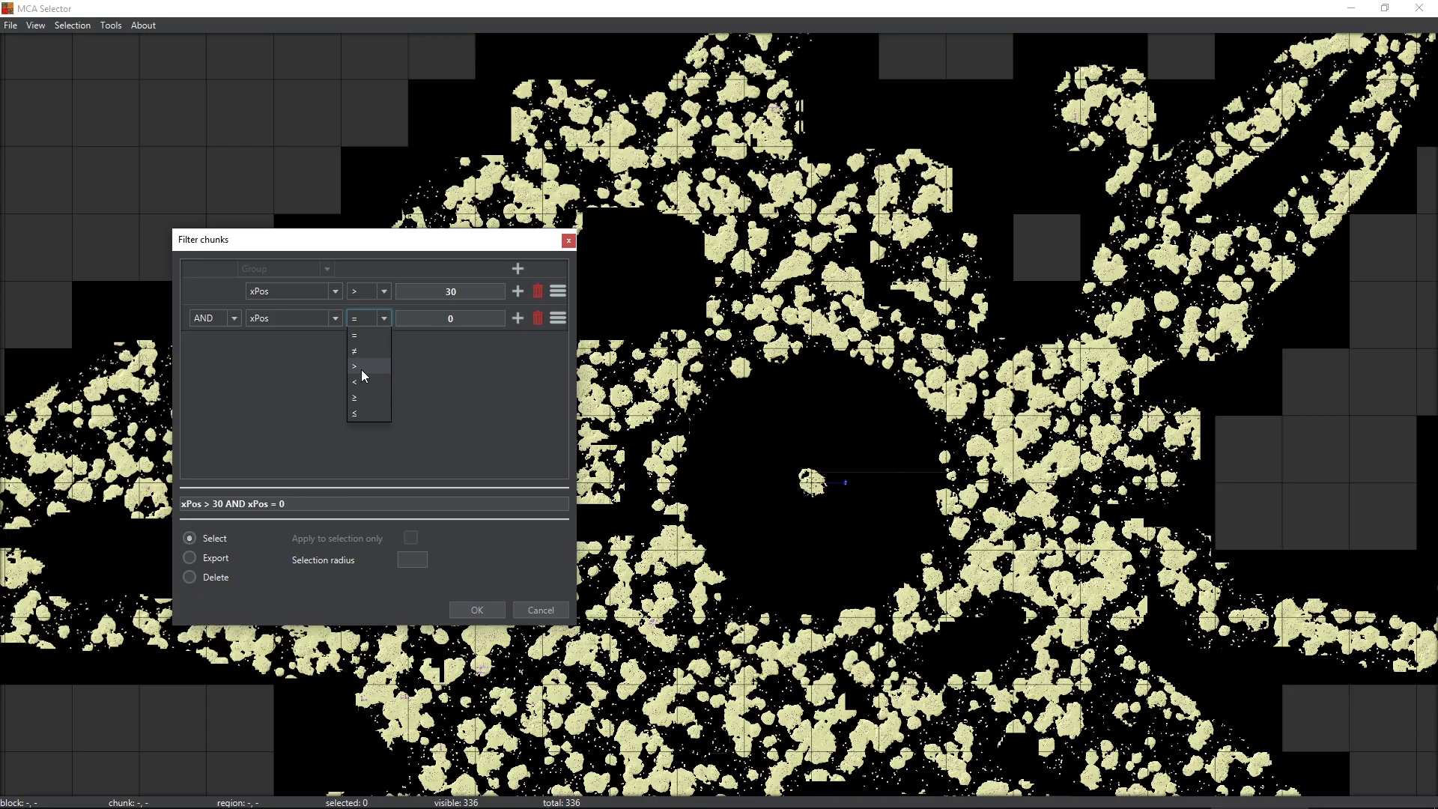
click(363, 381)
click(401, 316)
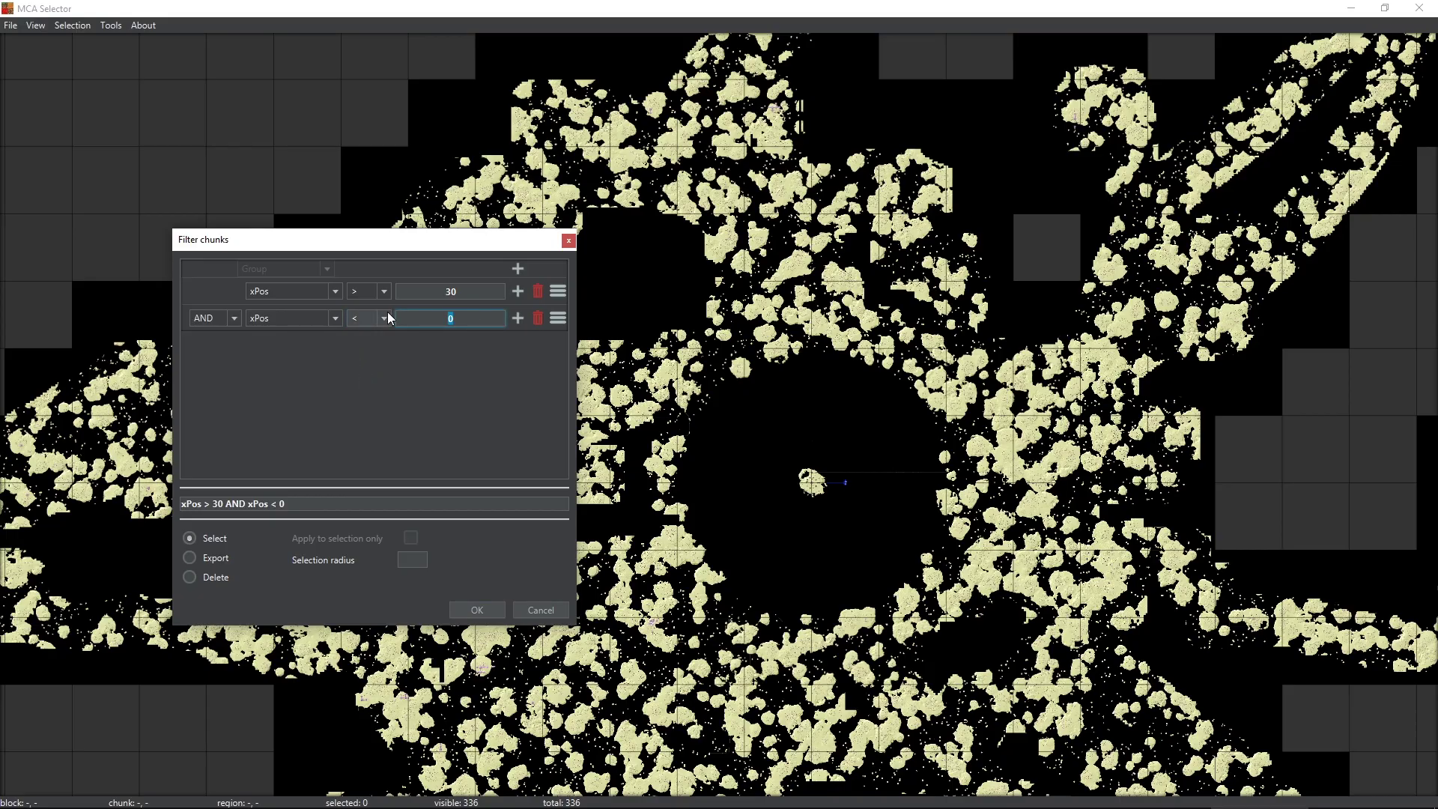
text(-30)
click(222, 351)
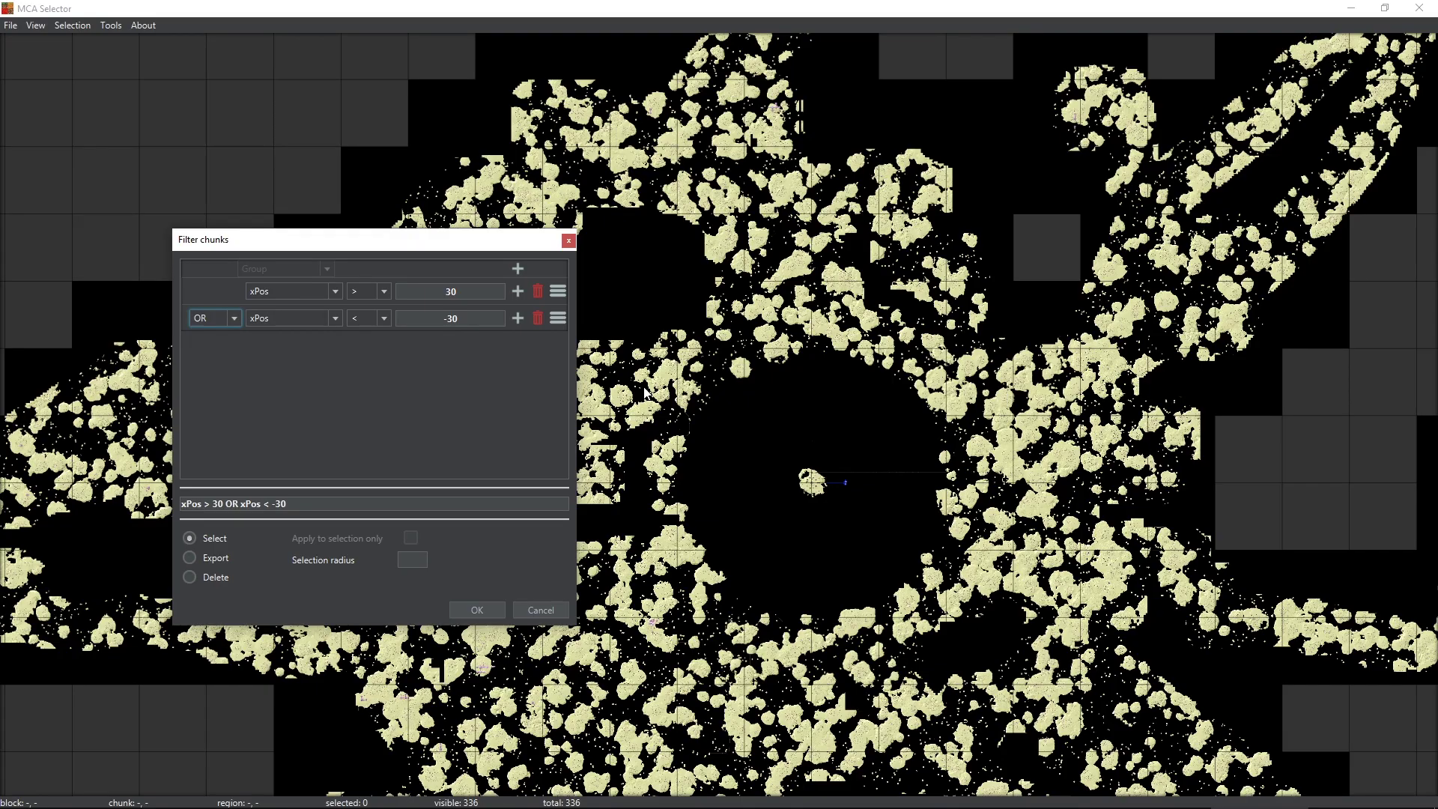
click(545, 432)
Add a third condition, zPos greater than 30, joined with OR.
click(517, 268)
click(308, 343)
click(294, 428)
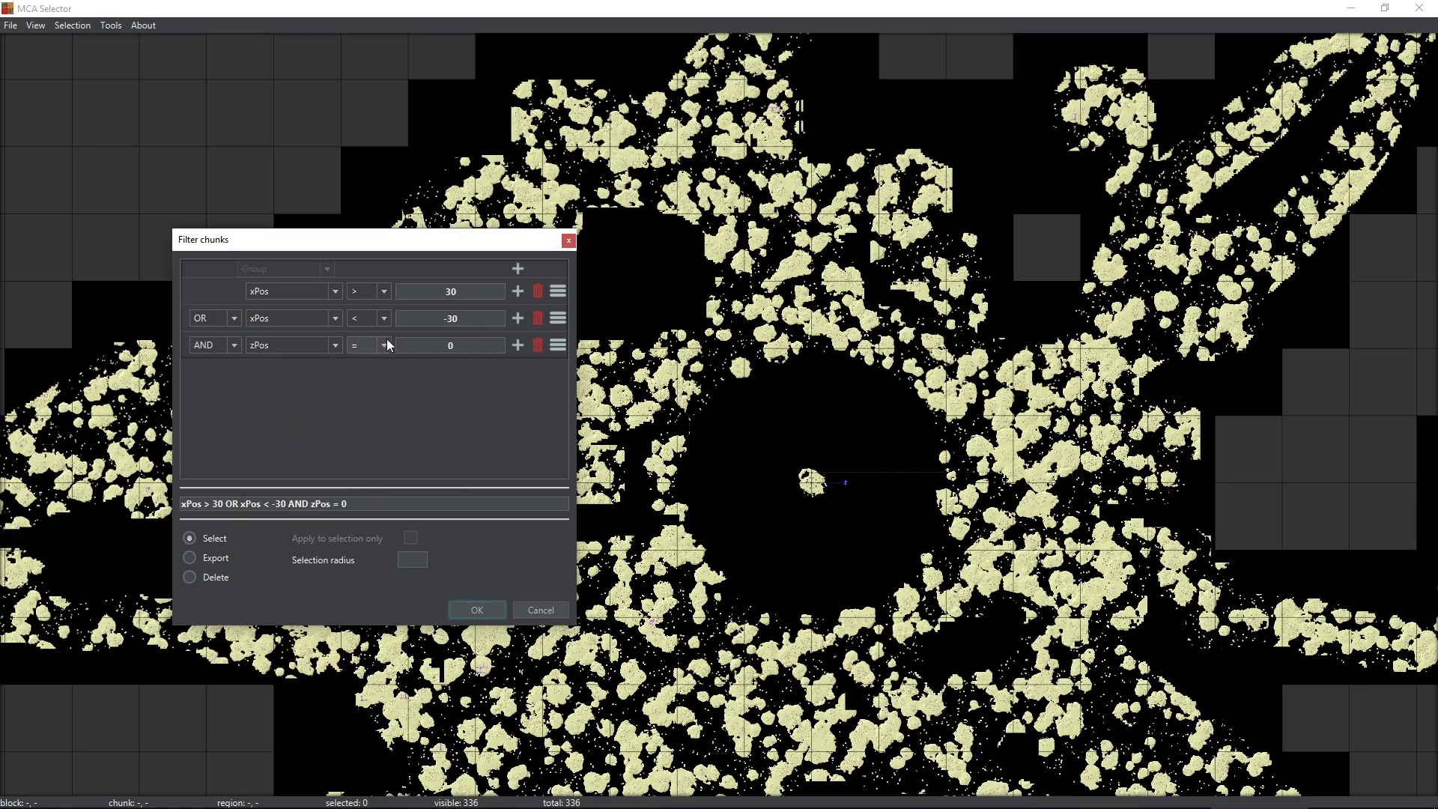
click(385, 341)
click(361, 393)
key(Tab)
text(30)
click(217, 344)
click(220, 378)
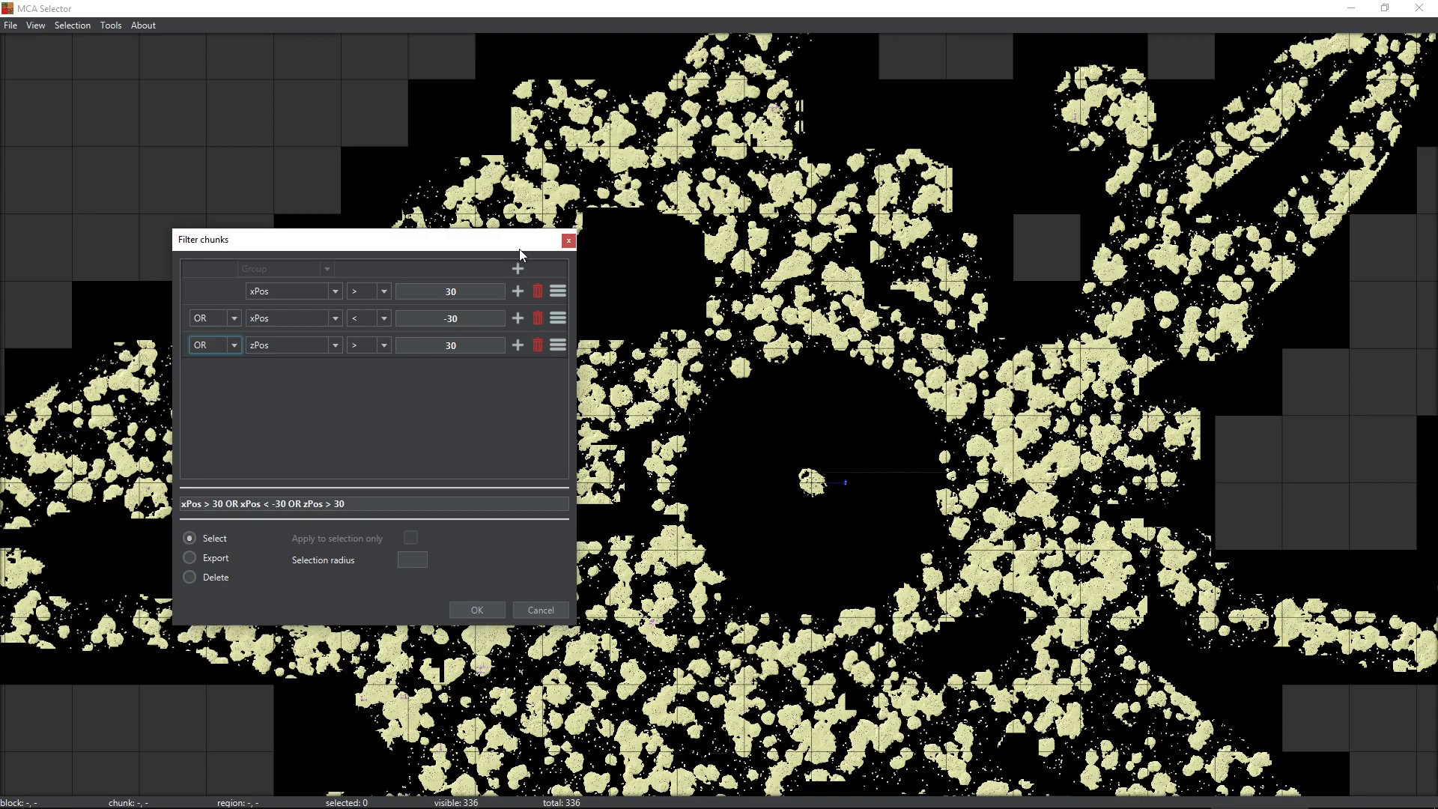
Add a fourth condition, zPos less than -30, joined with OR.
click(518, 268)
click(262, 372)
click(281, 451)
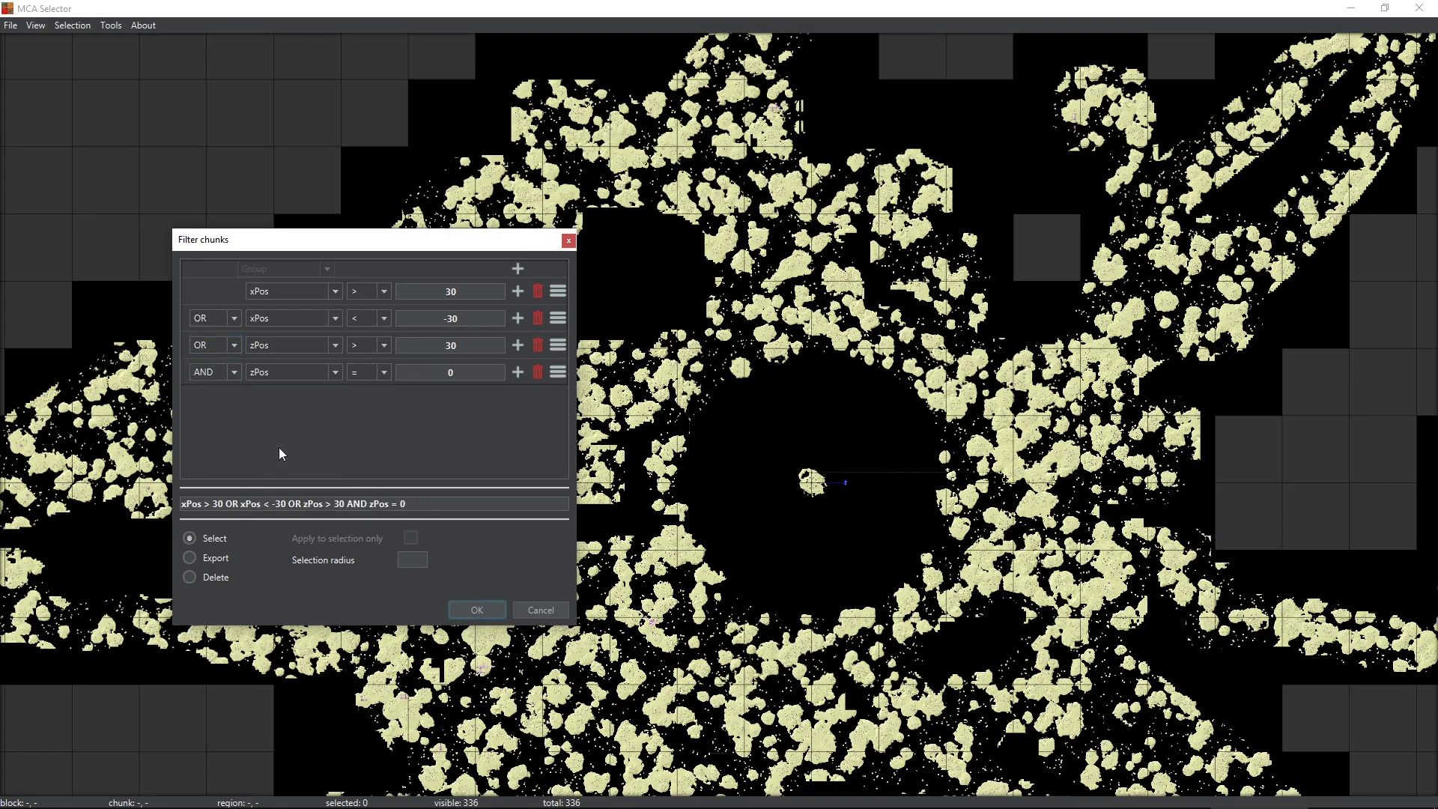
click(373, 378)
click(367, 434)
click(438, 374)
key(BackSpace)
text(-30)
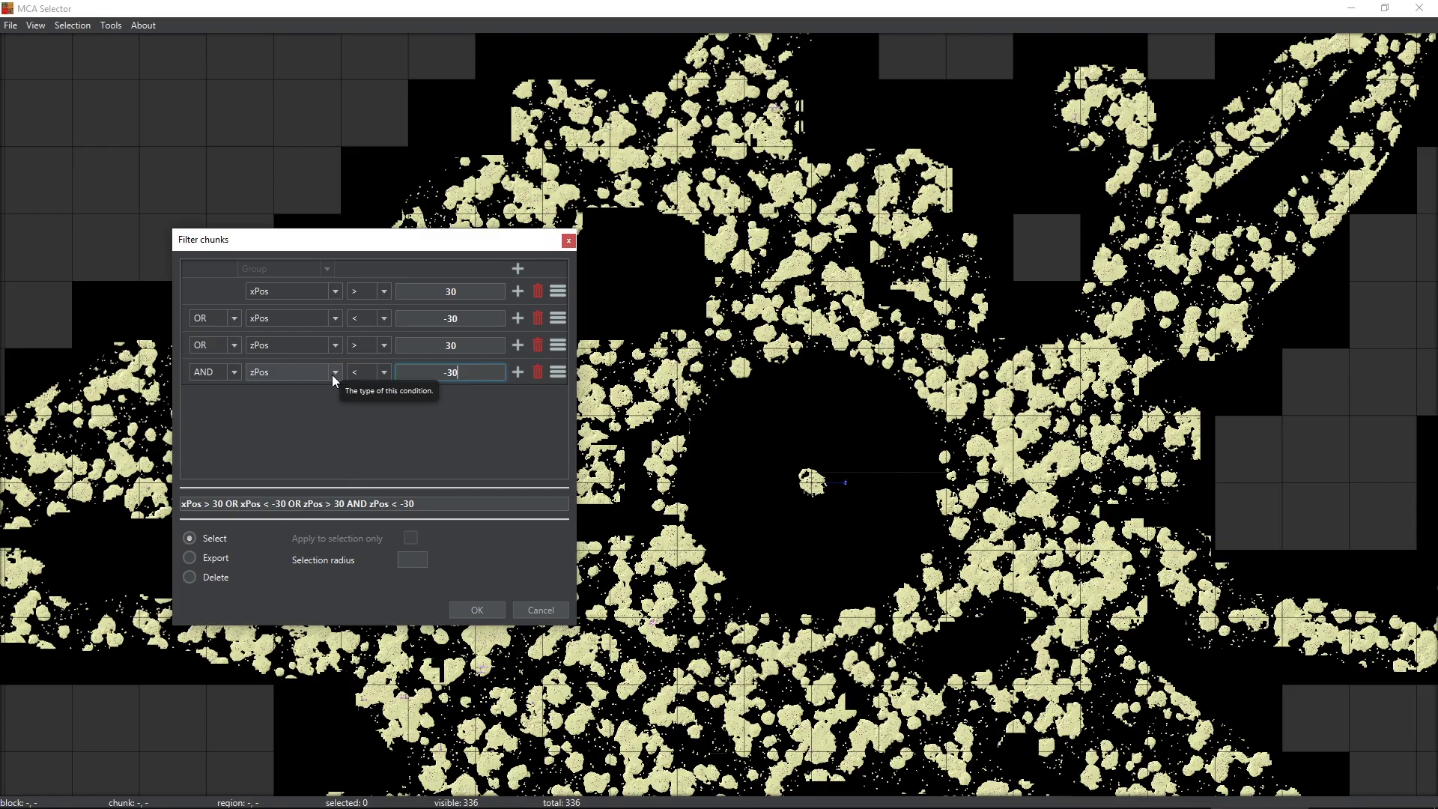
click(218, 371)
click(218, 400)
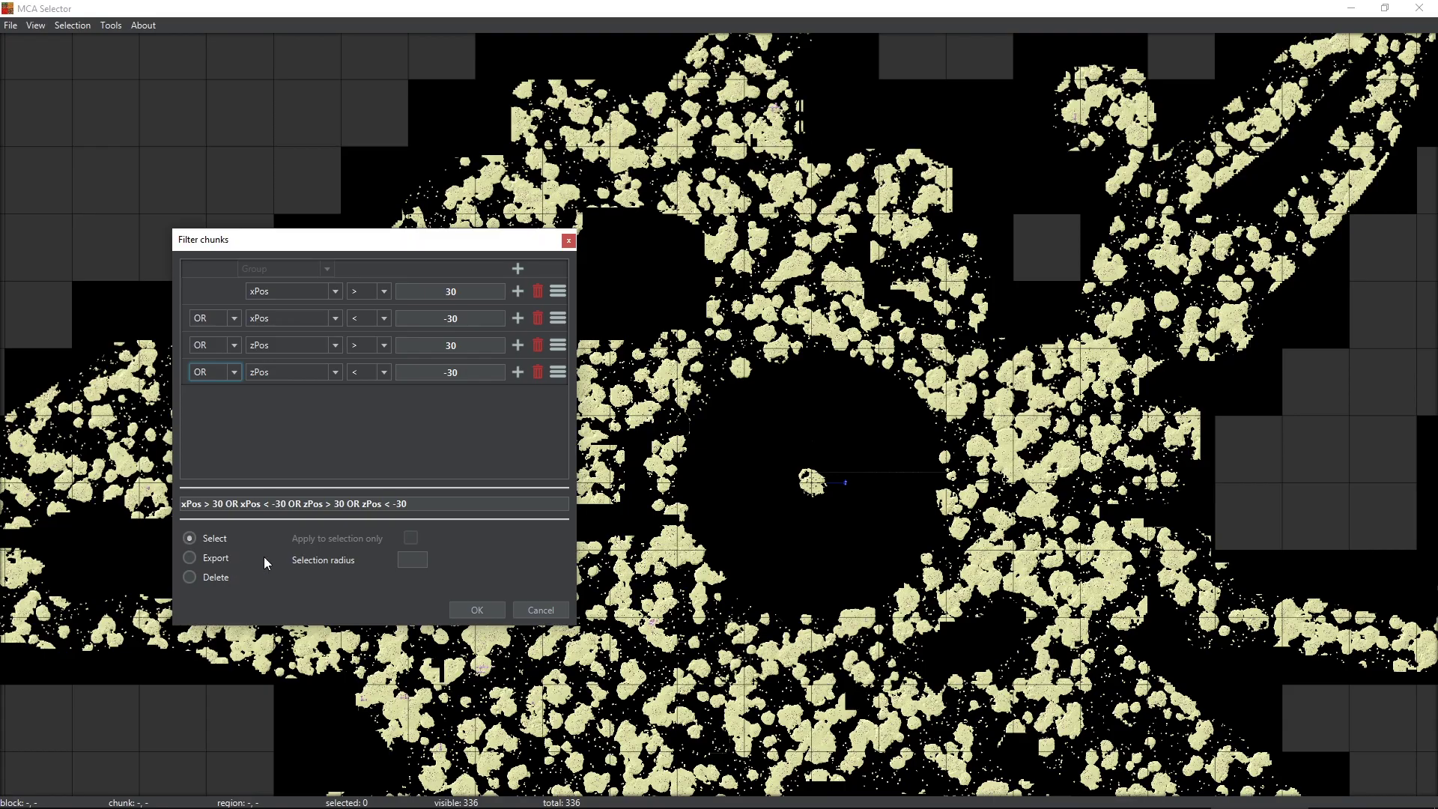
Leave the selection radius empty and run the filter in Select mode to select all chunks outside the central square.
click(414, 559)
key(ctrl+a)
key(BackSpace)
click(485, 608)
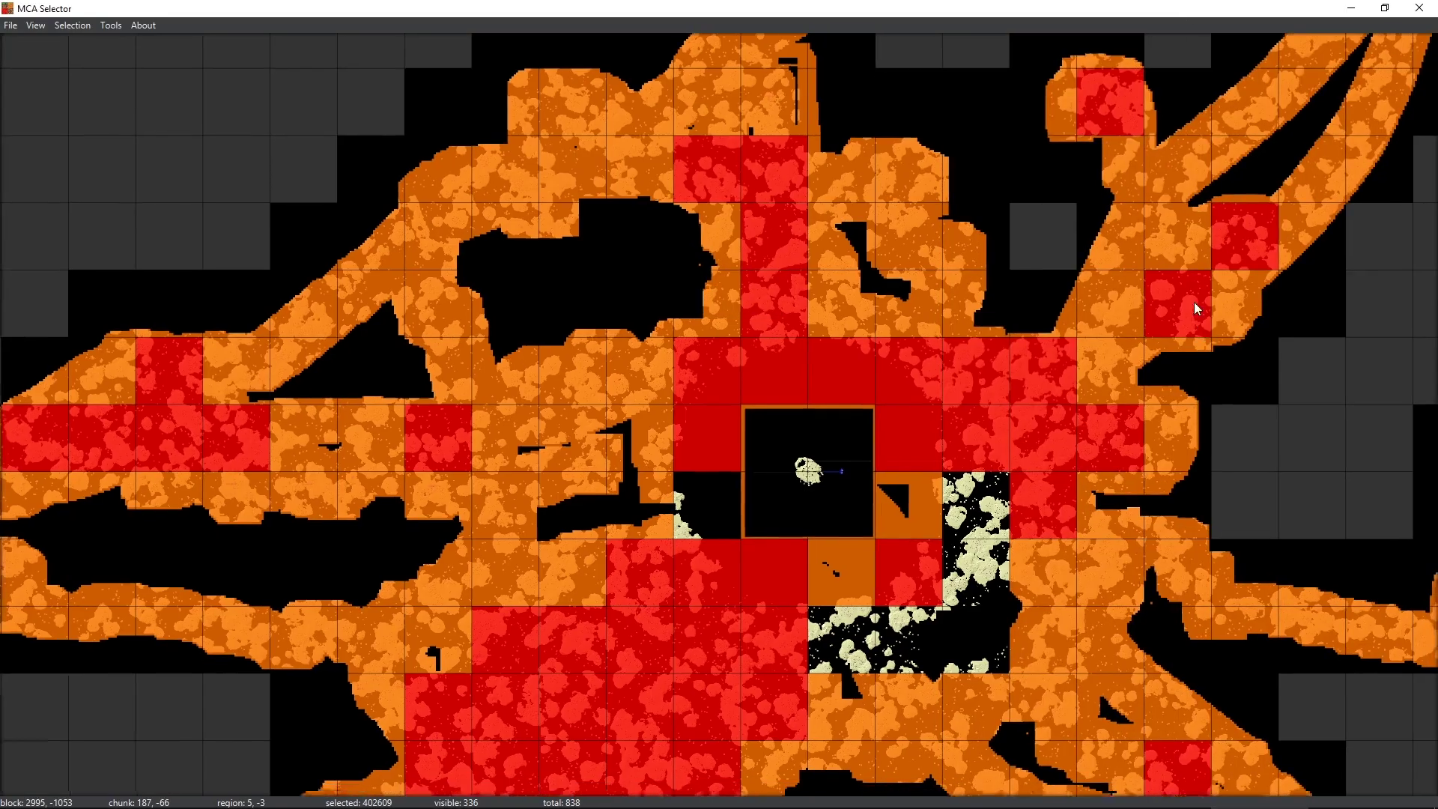
drag(1193, 302, 1180, 192)
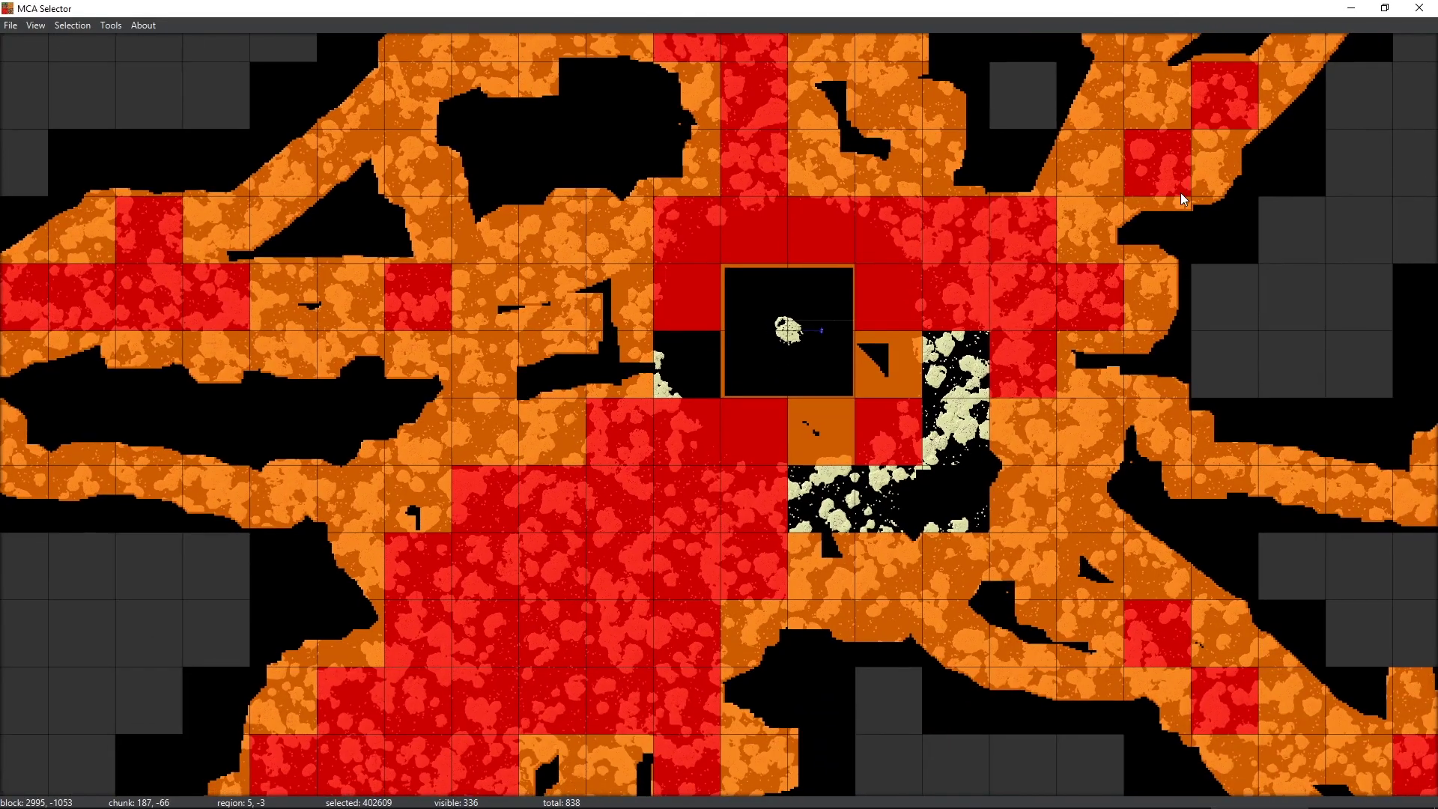
drag(1017, 522, 1105, 175)
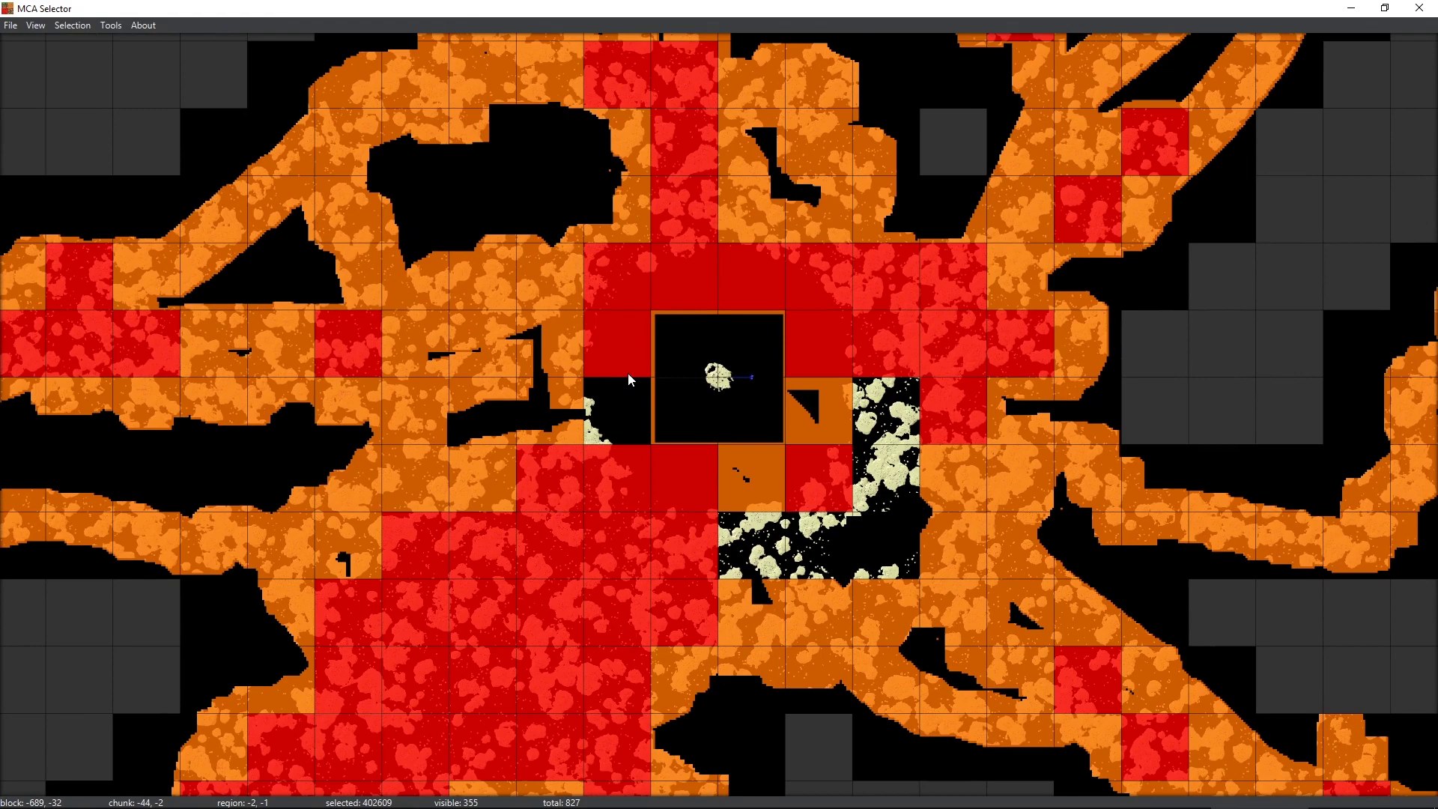
Add the still unselected regions surrounding the central island square to the selection.
scroll(679, 437, up, 2)
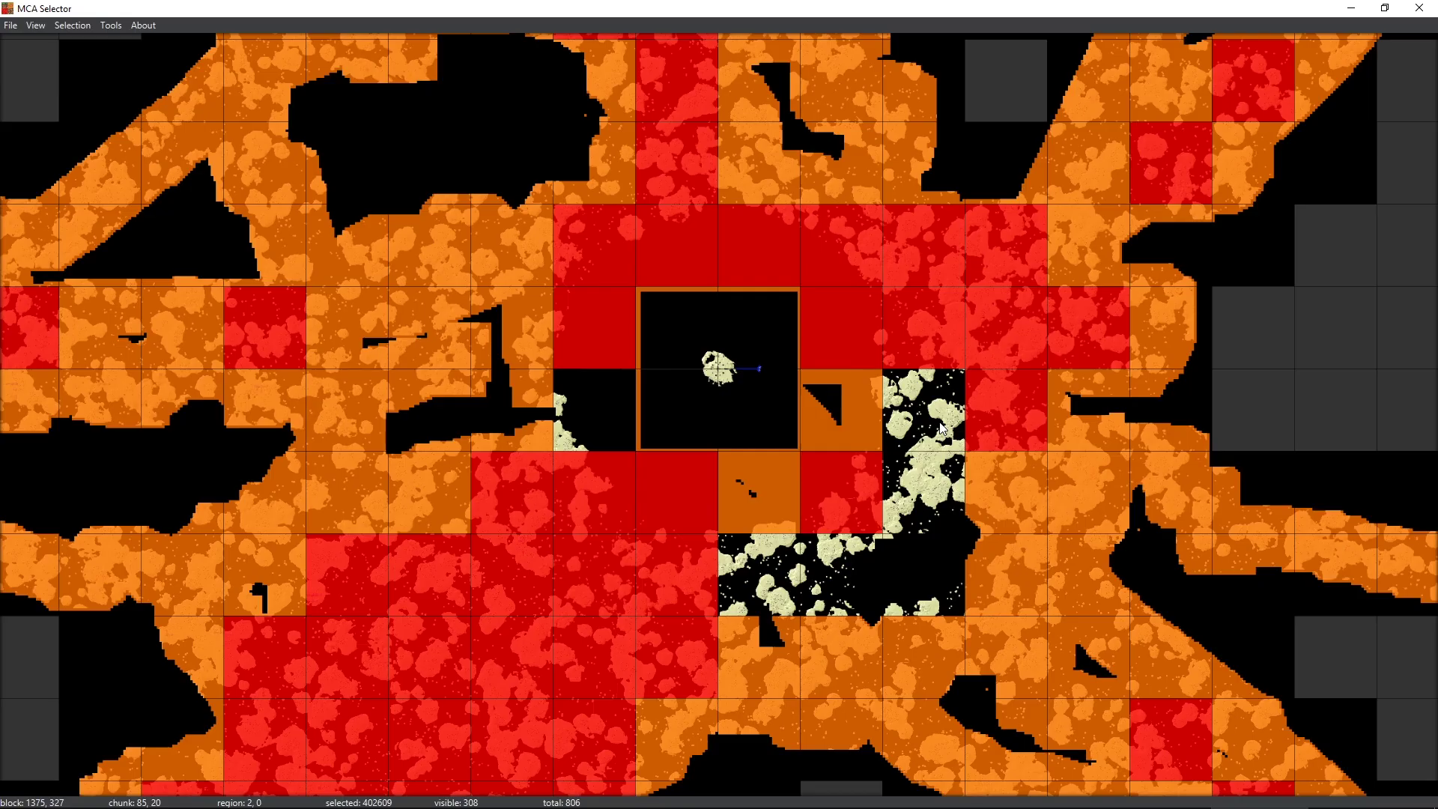
key(w)
key(d)
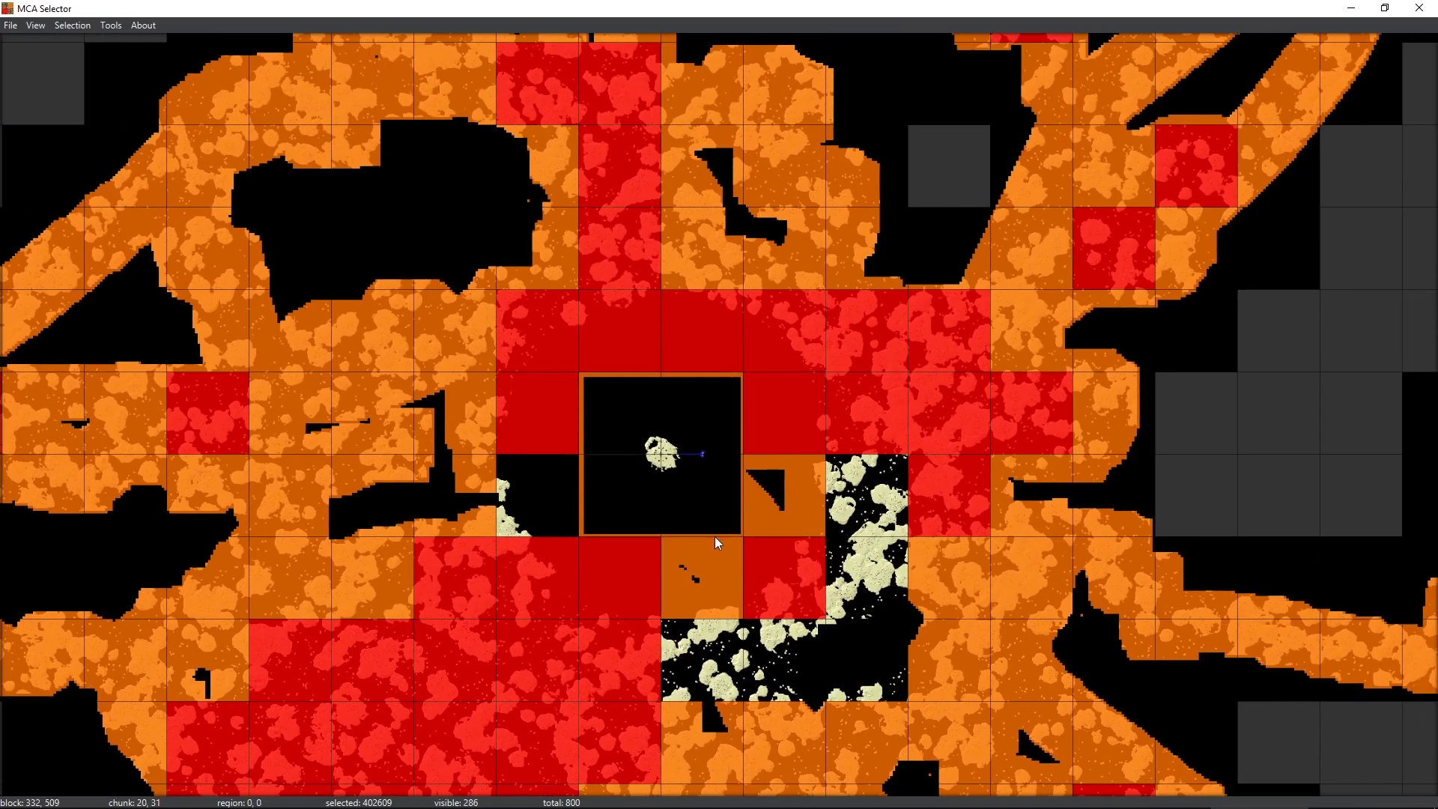
mouse_move(839, 506)
mouse_down()
mouse_move(861, 528)
mouse_move(857, 658)
mouse_move(749, 665)
mouse_move(549, 492)
mouse_up()
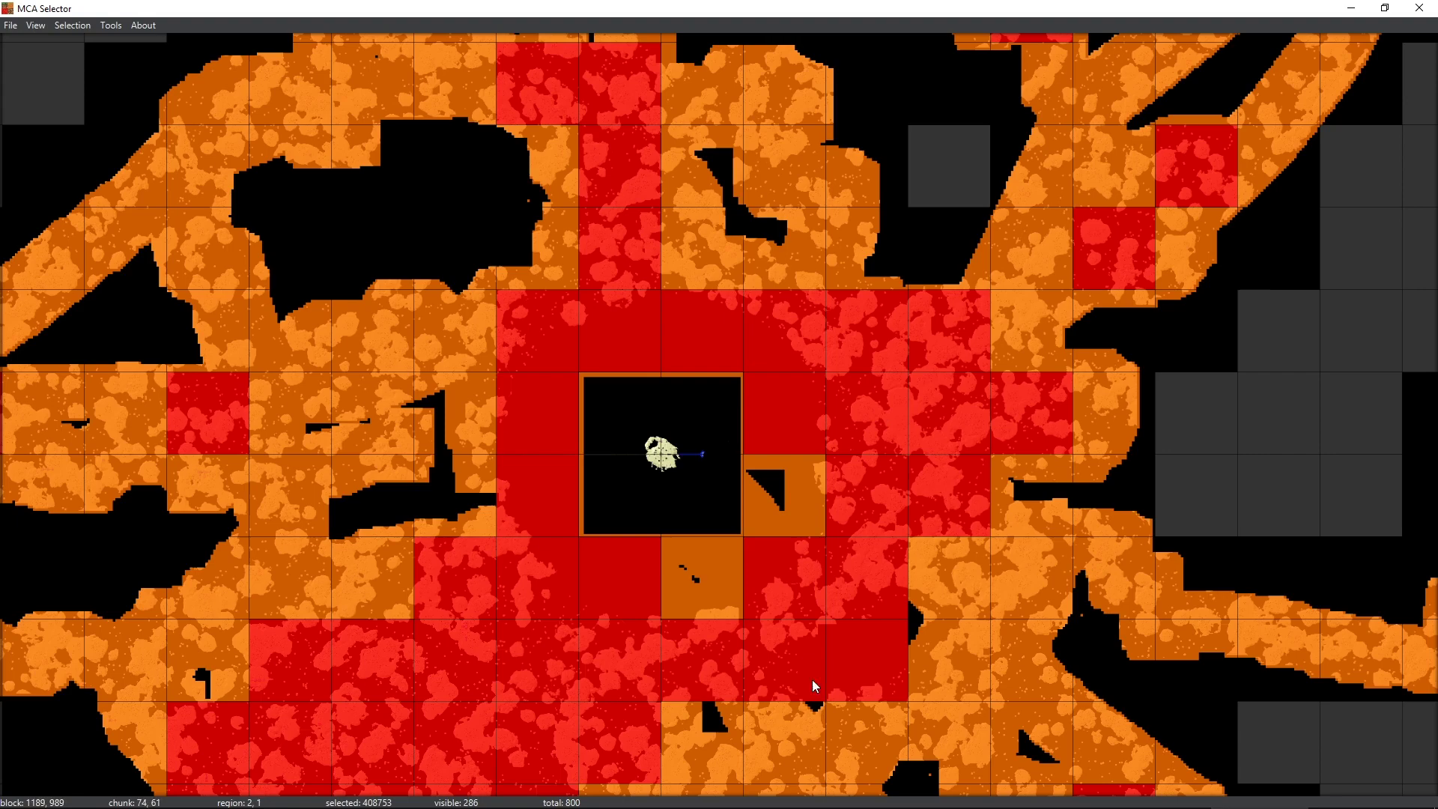
Delete all selected chunks outside the central island square from the world.
scroll(704, 487, down, 2)
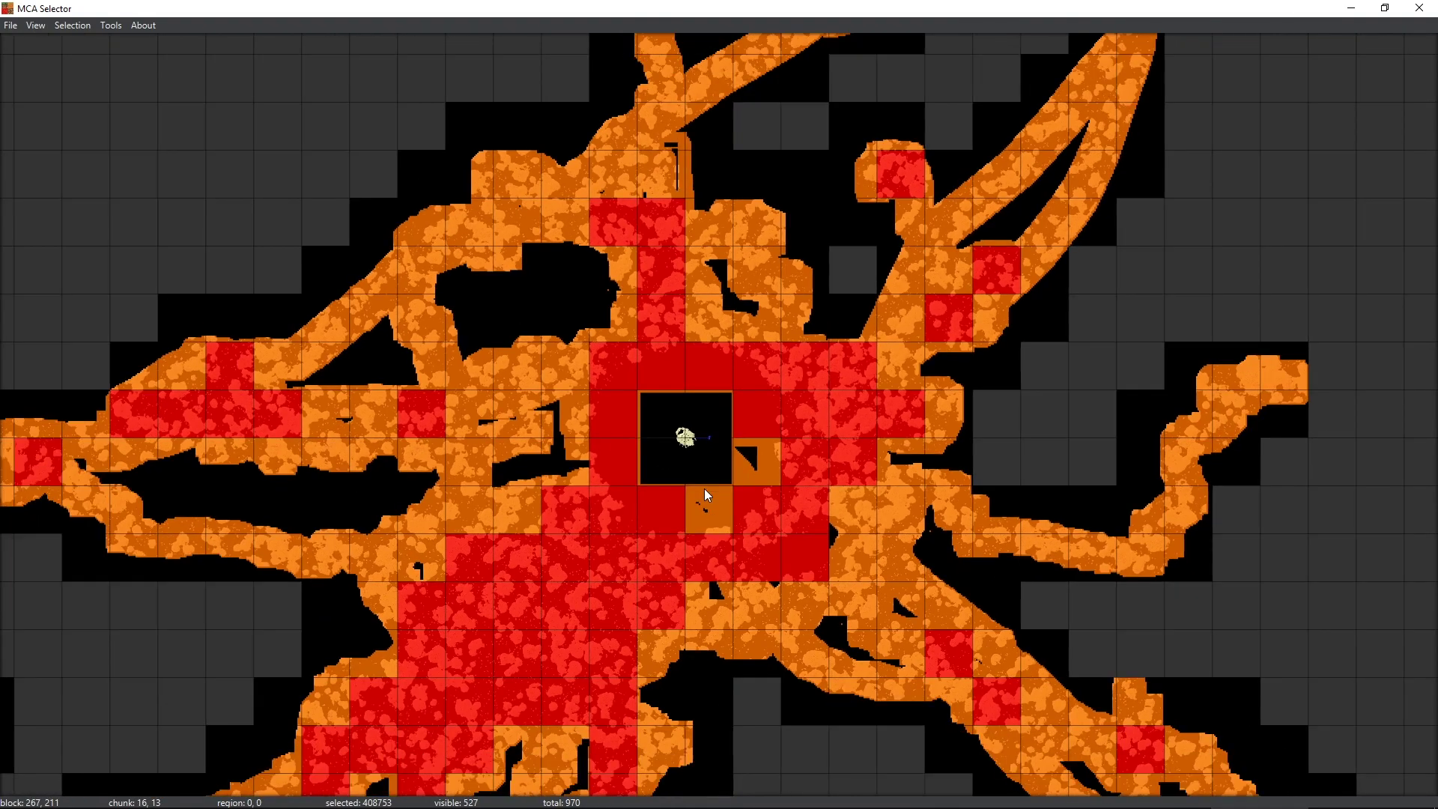
scroll(780, 448, up, 3)
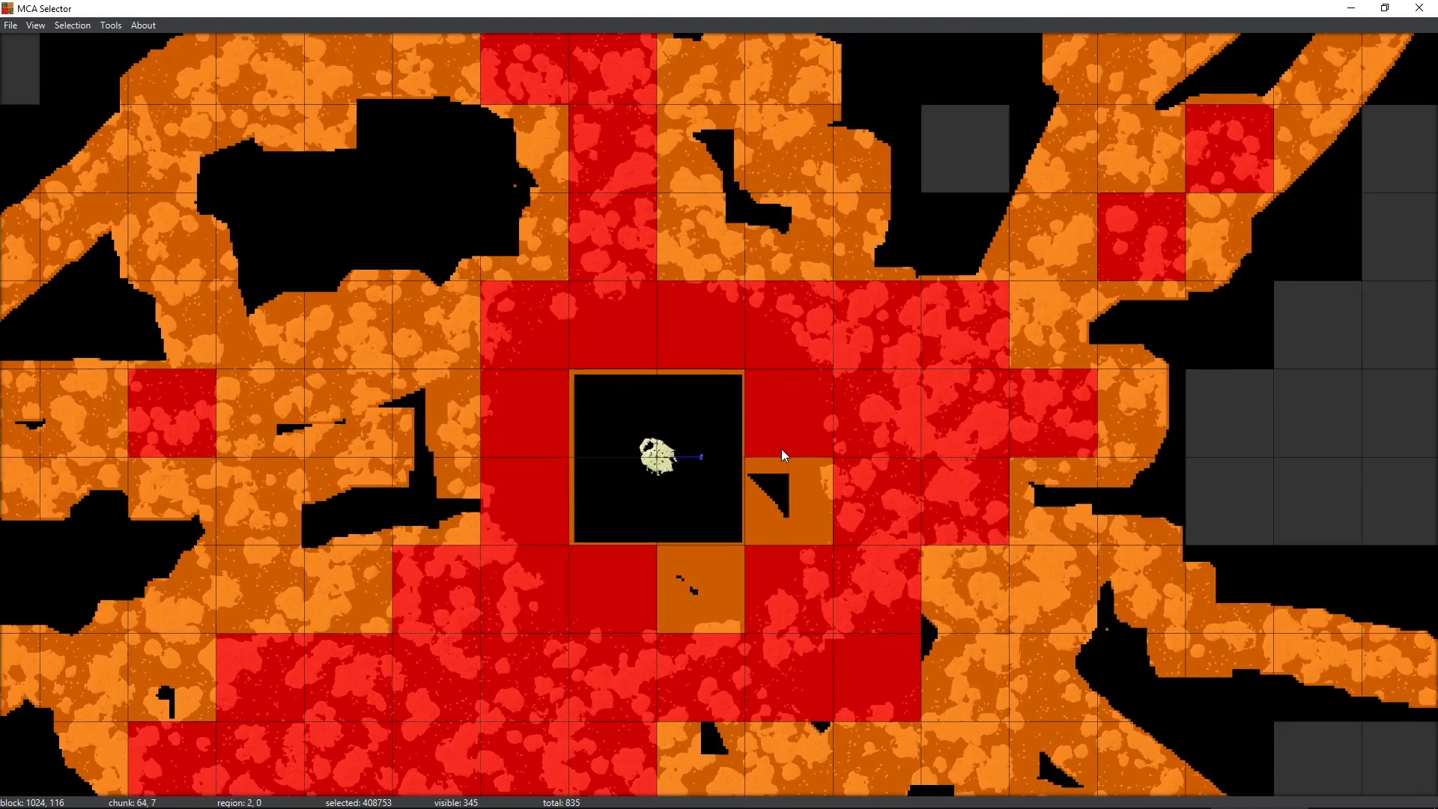
scroll(780, 448, down, 3)
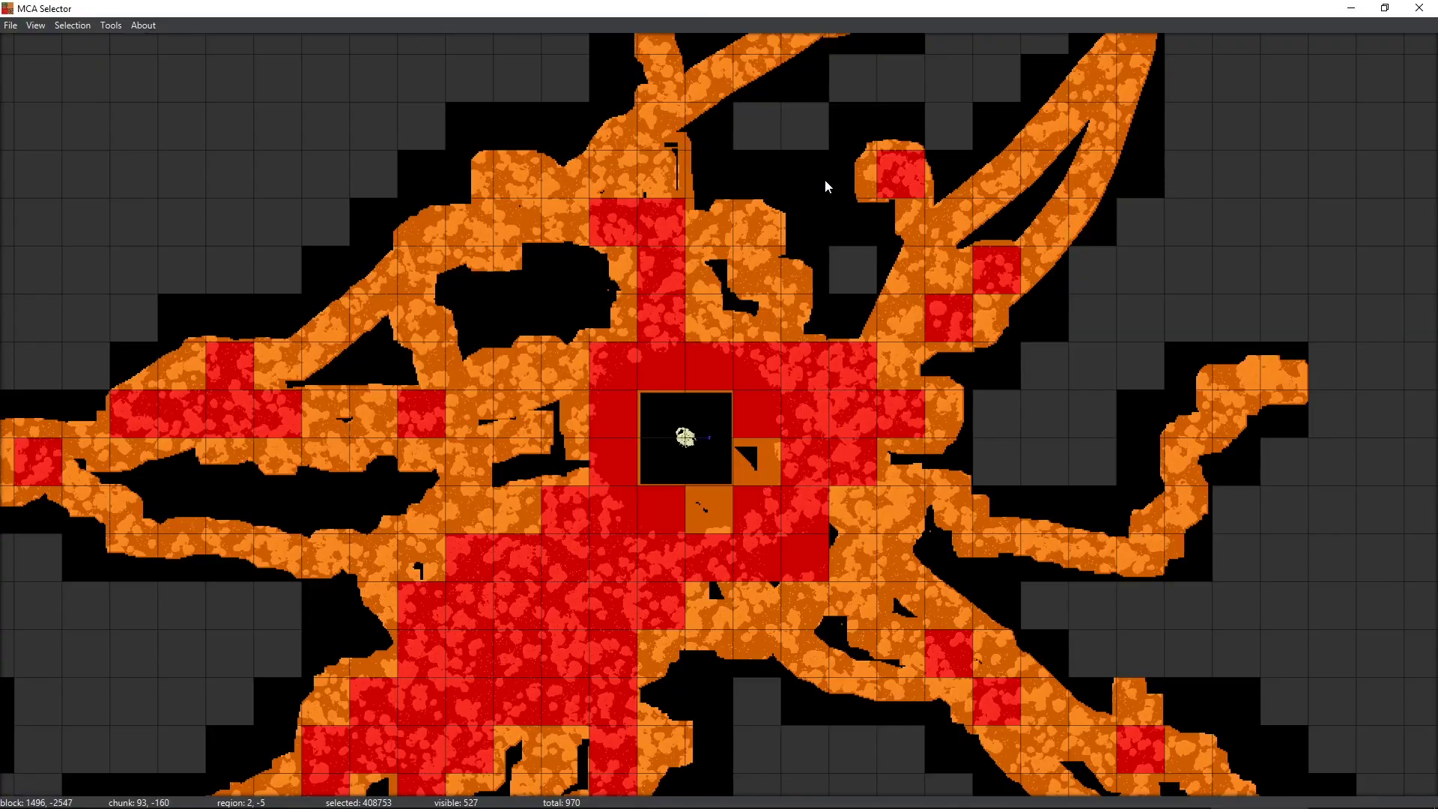
drag(825, 178, 562, 634)
drag(956, 268, 531, 477)
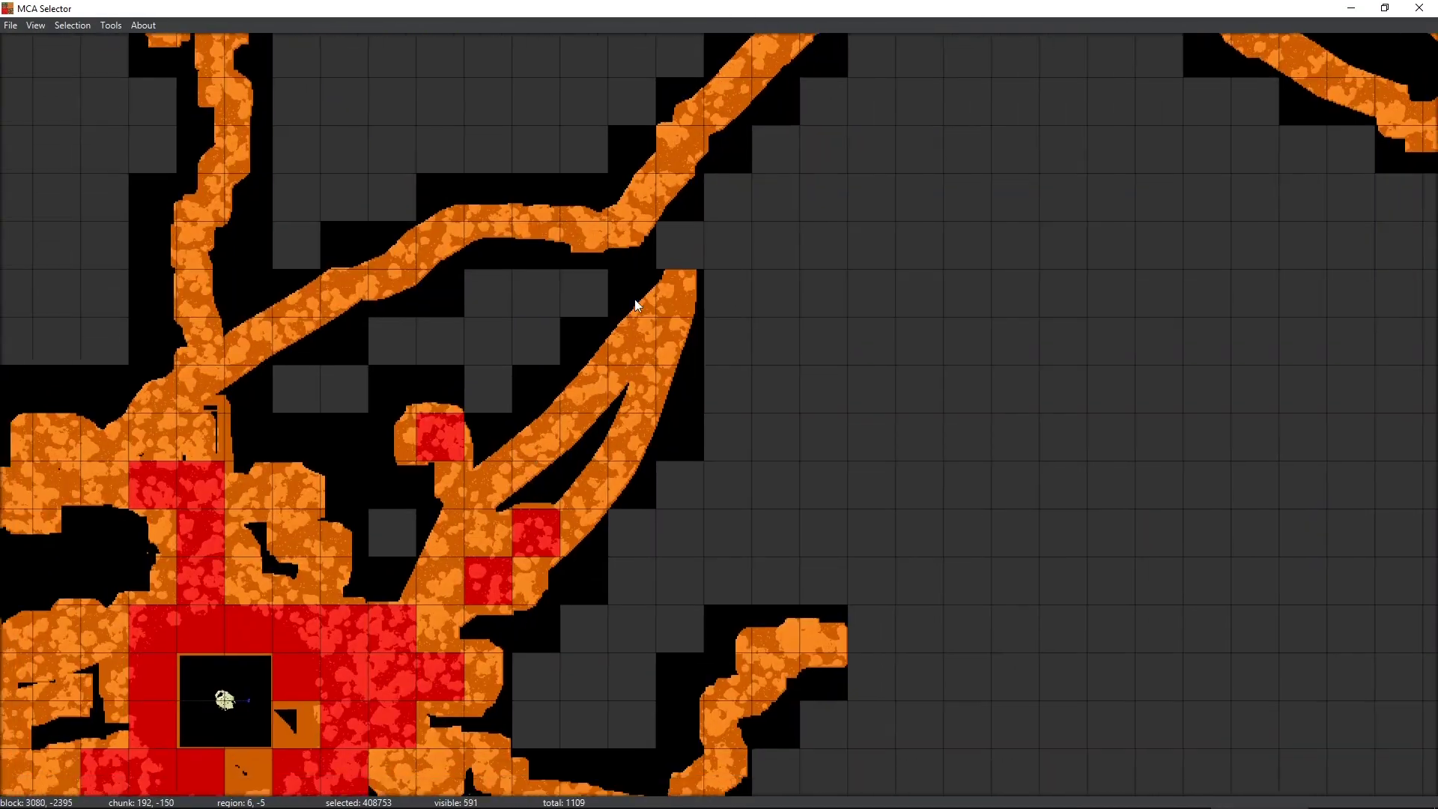
drag(231, 761, 760, 393)
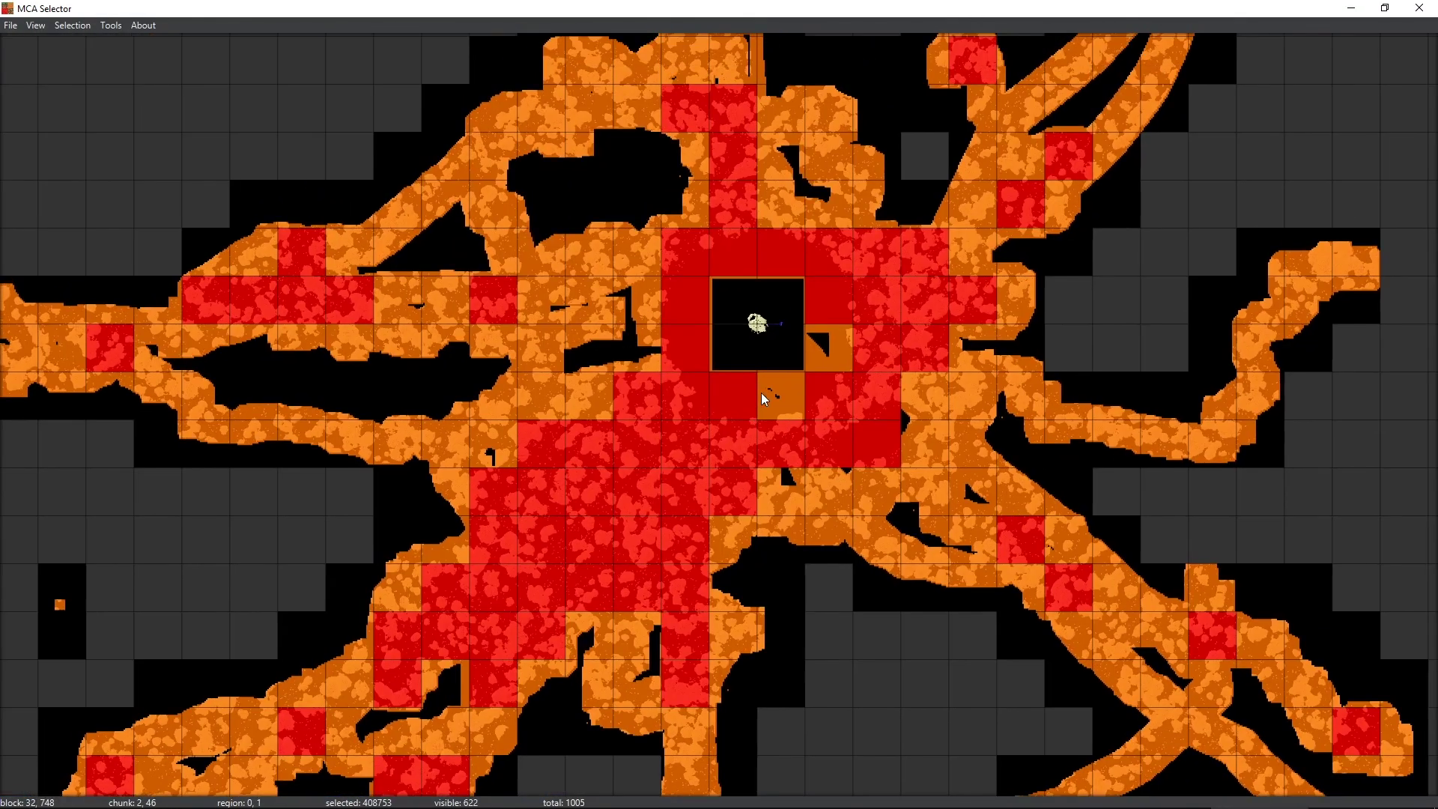
click(71, 25)
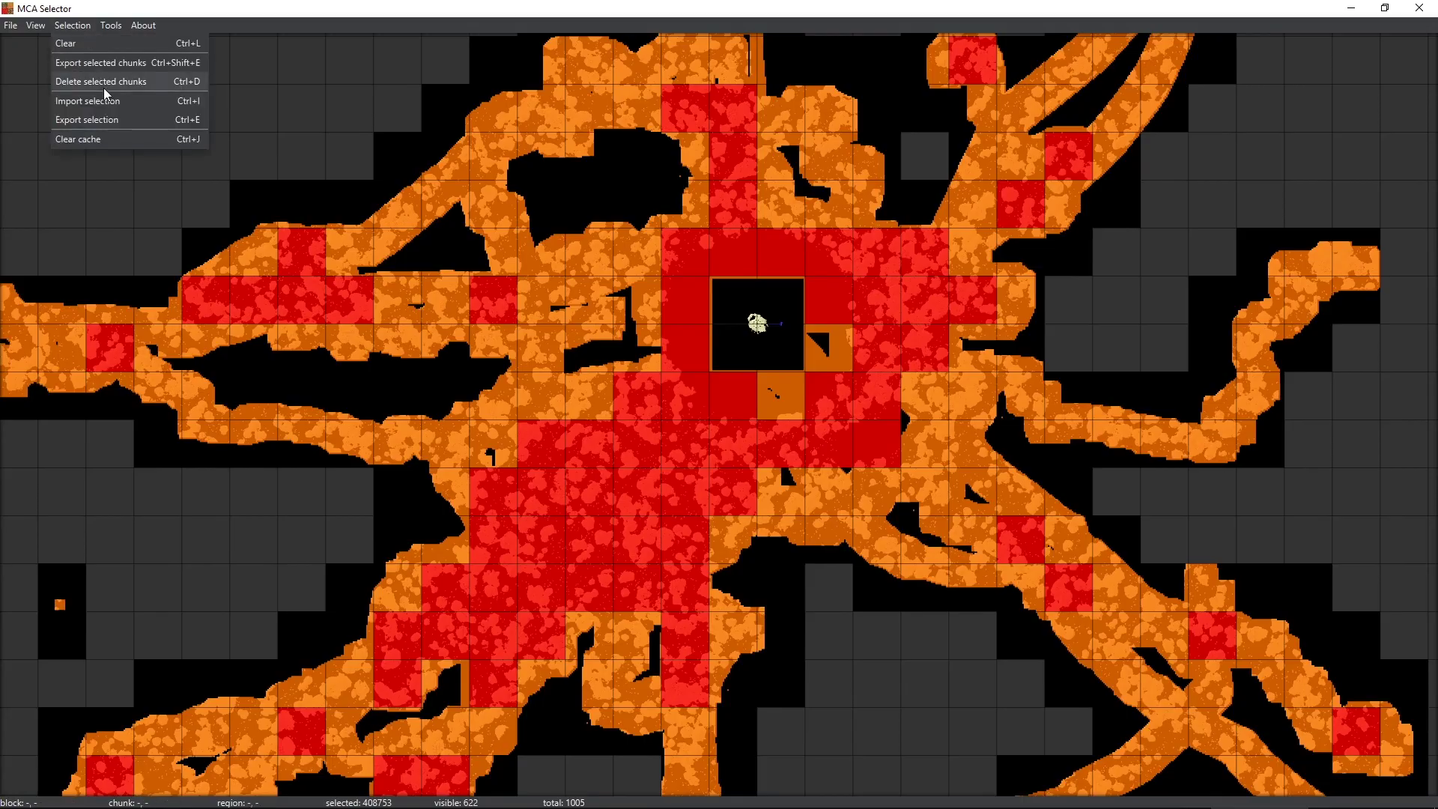
click(105, 89)
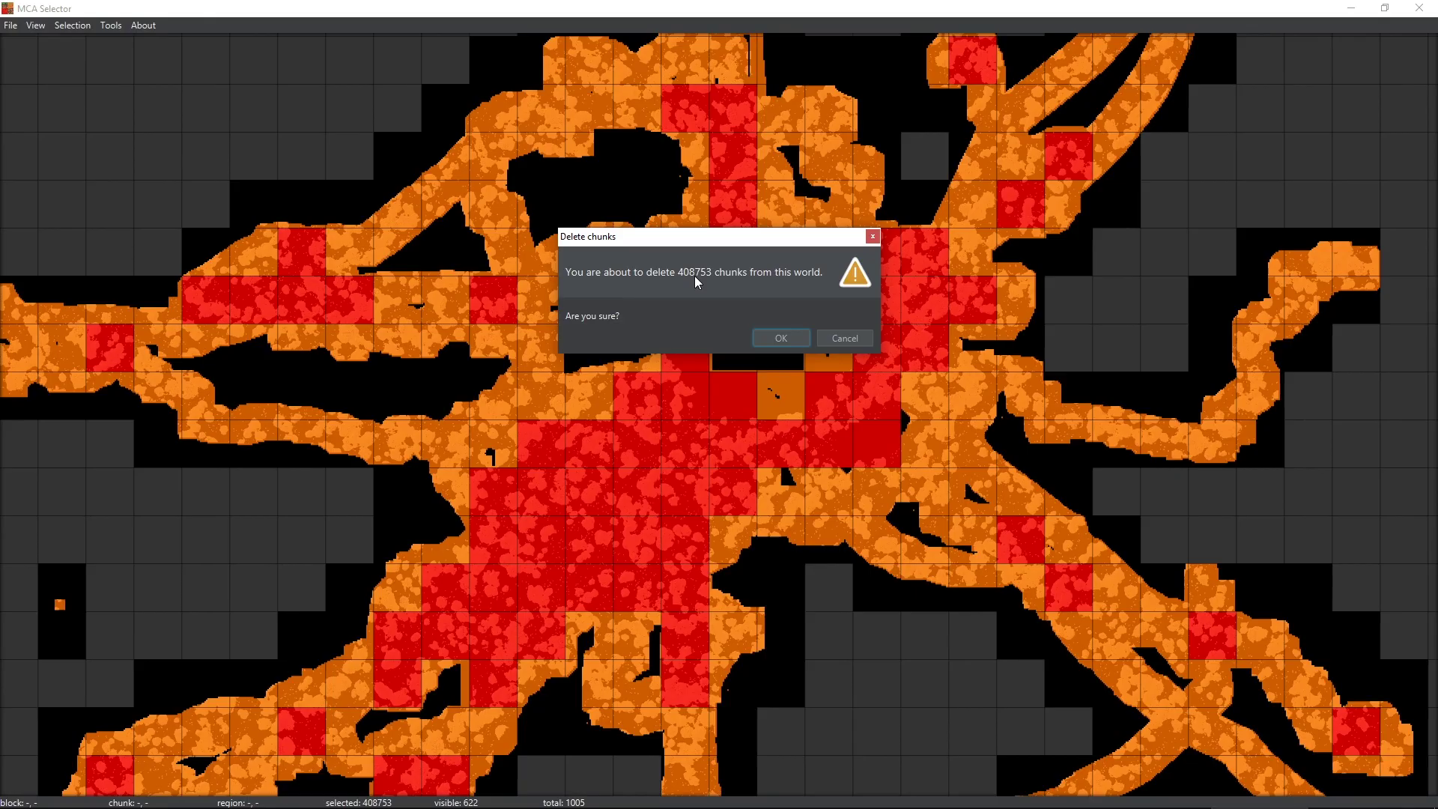
click(778, 338)
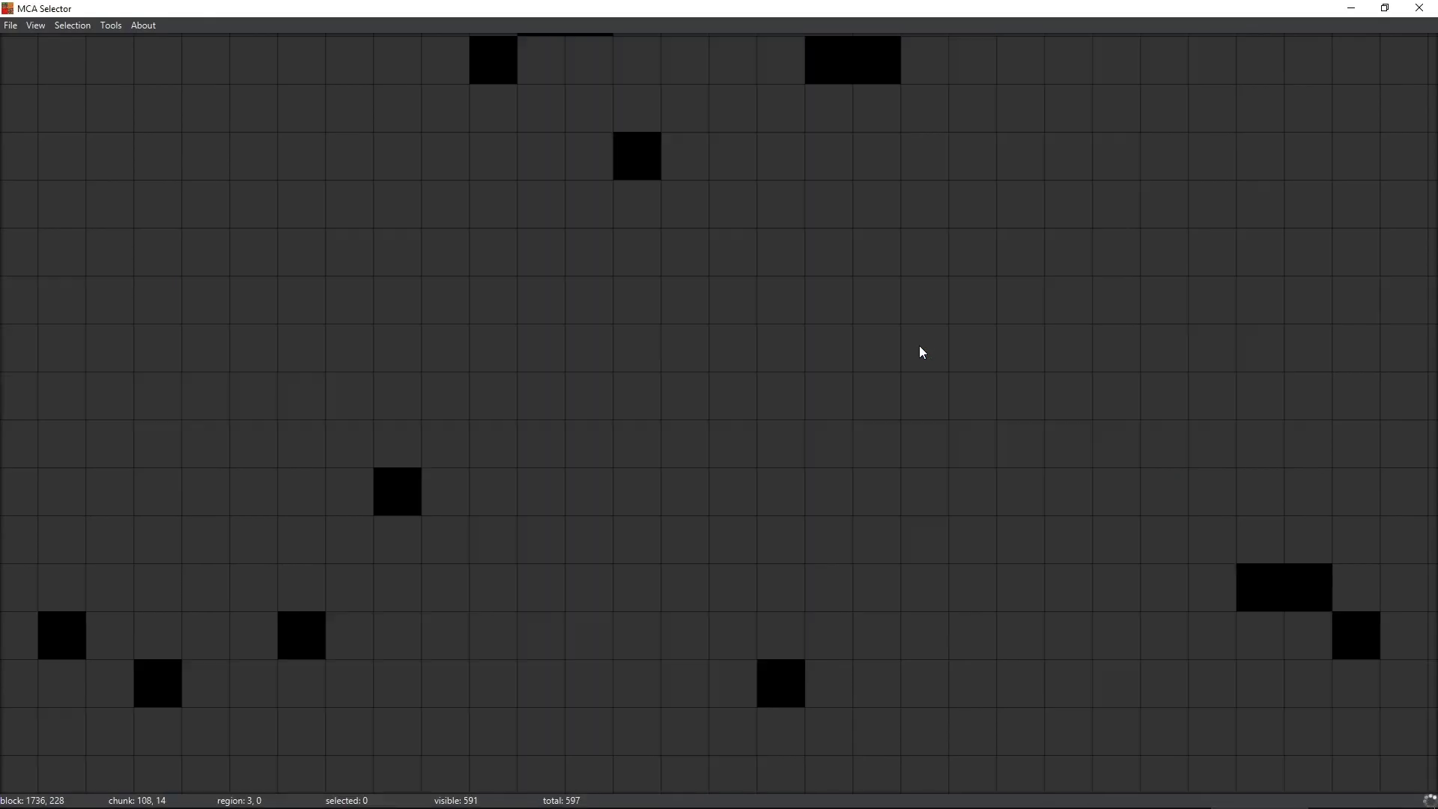
Examine the End map around the central island for remaining chunks.
scroll(867, 283, up, 3)
scroll(863, 287, up, 2)
drag(889, 260, 808, 426)
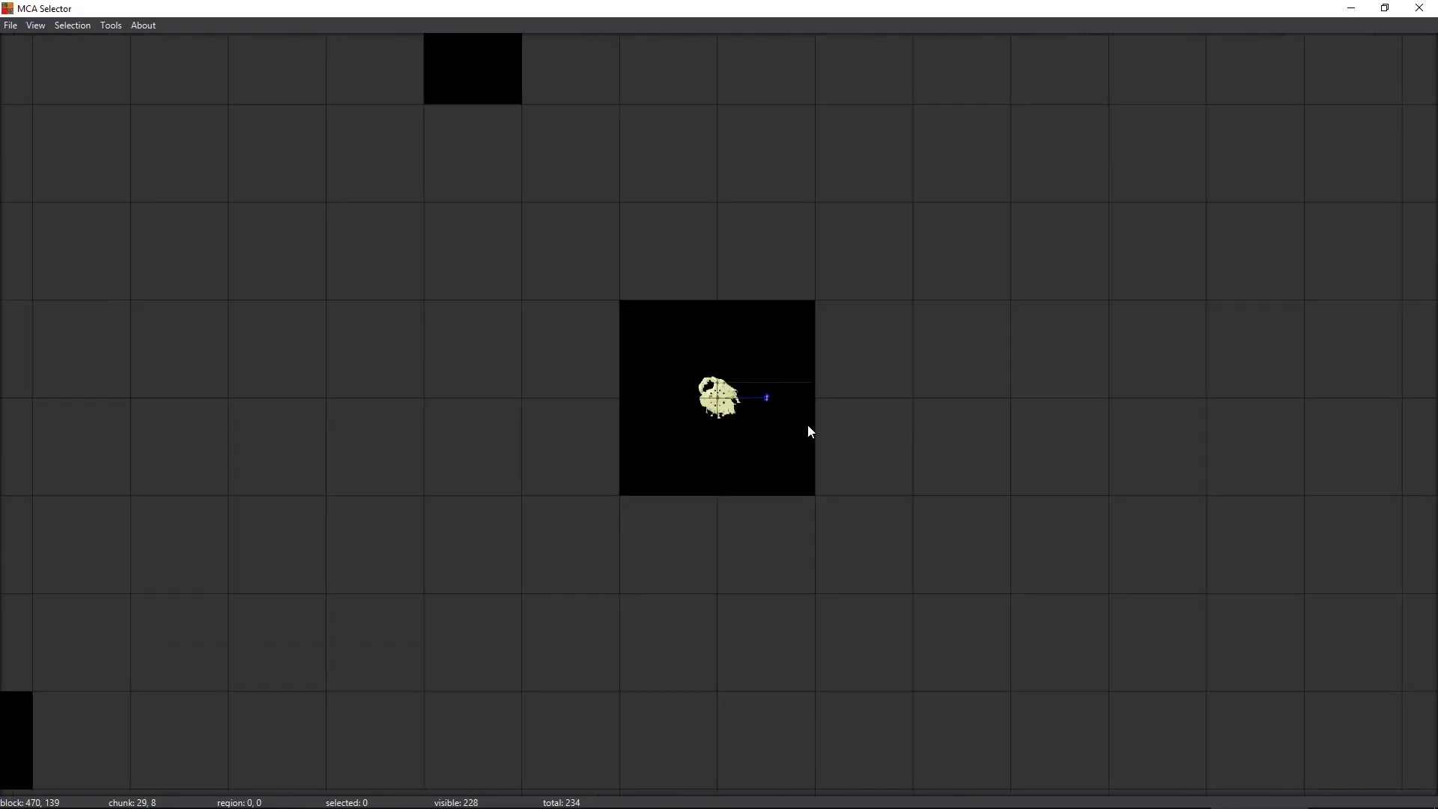
scroll(786, 357, down, 2)
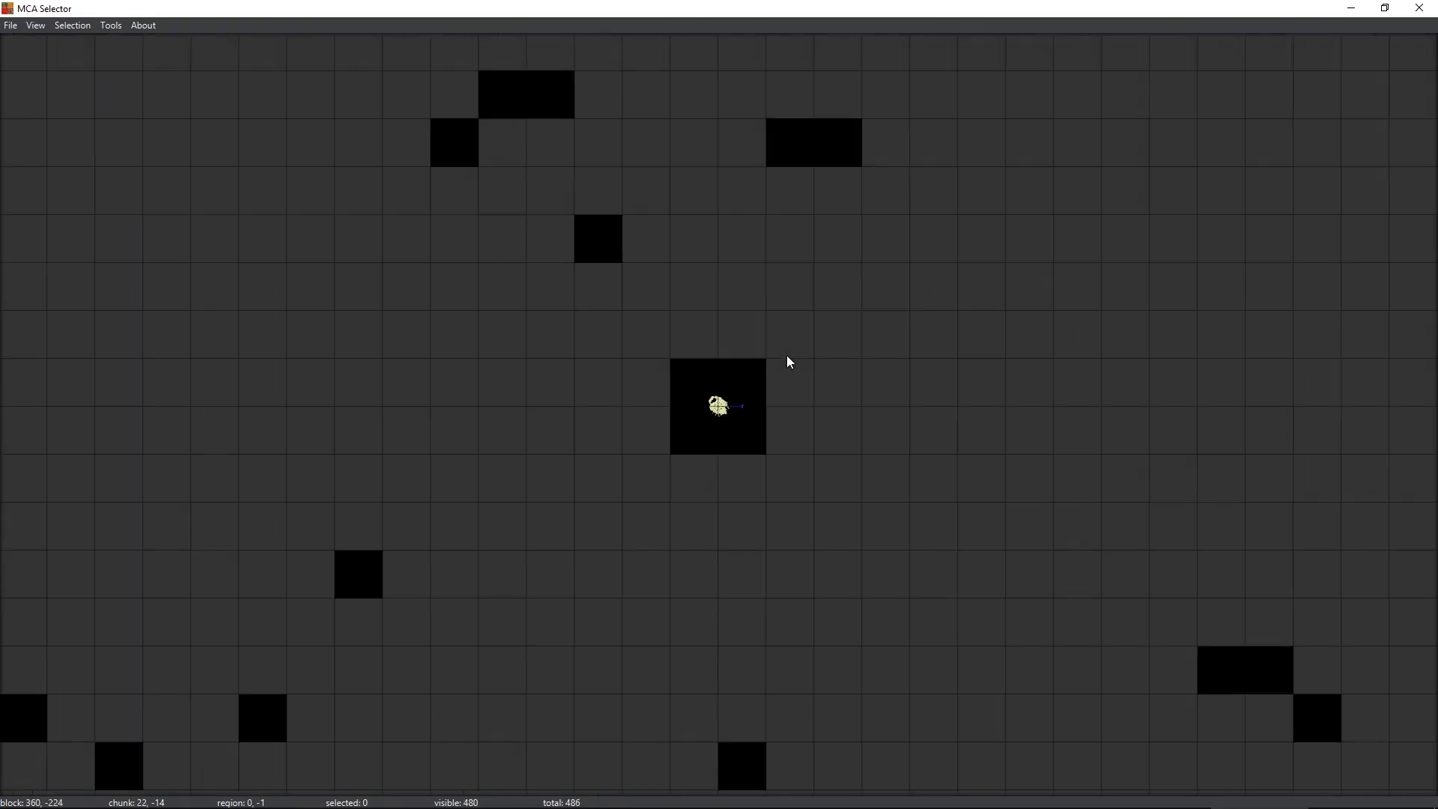
drag(898, 215, 819, 223)
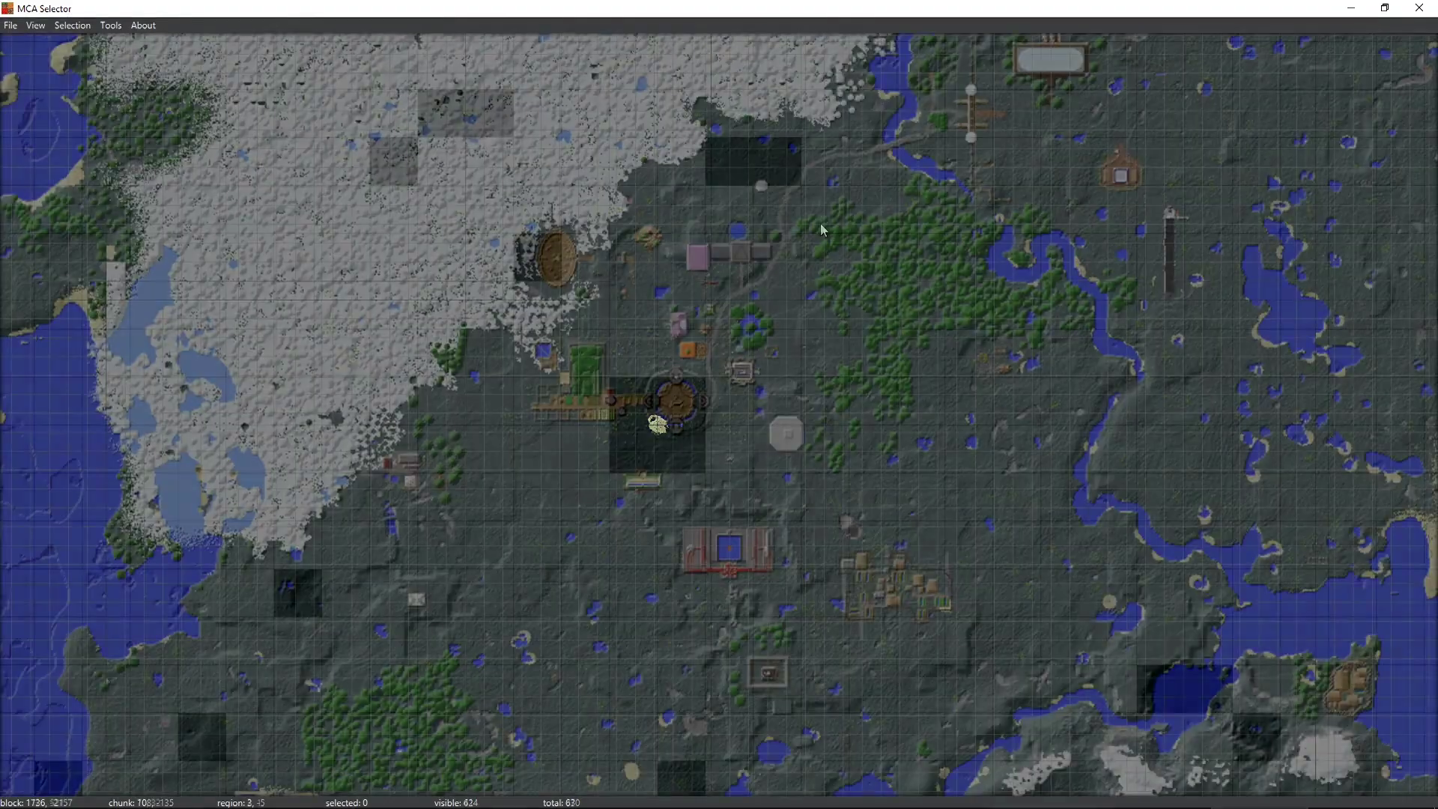
Examine the generated terrain and long exploration trails across the Overworld map.
scroll(1316, 310, down, 1)
scroll(1316, 310, down, 3)
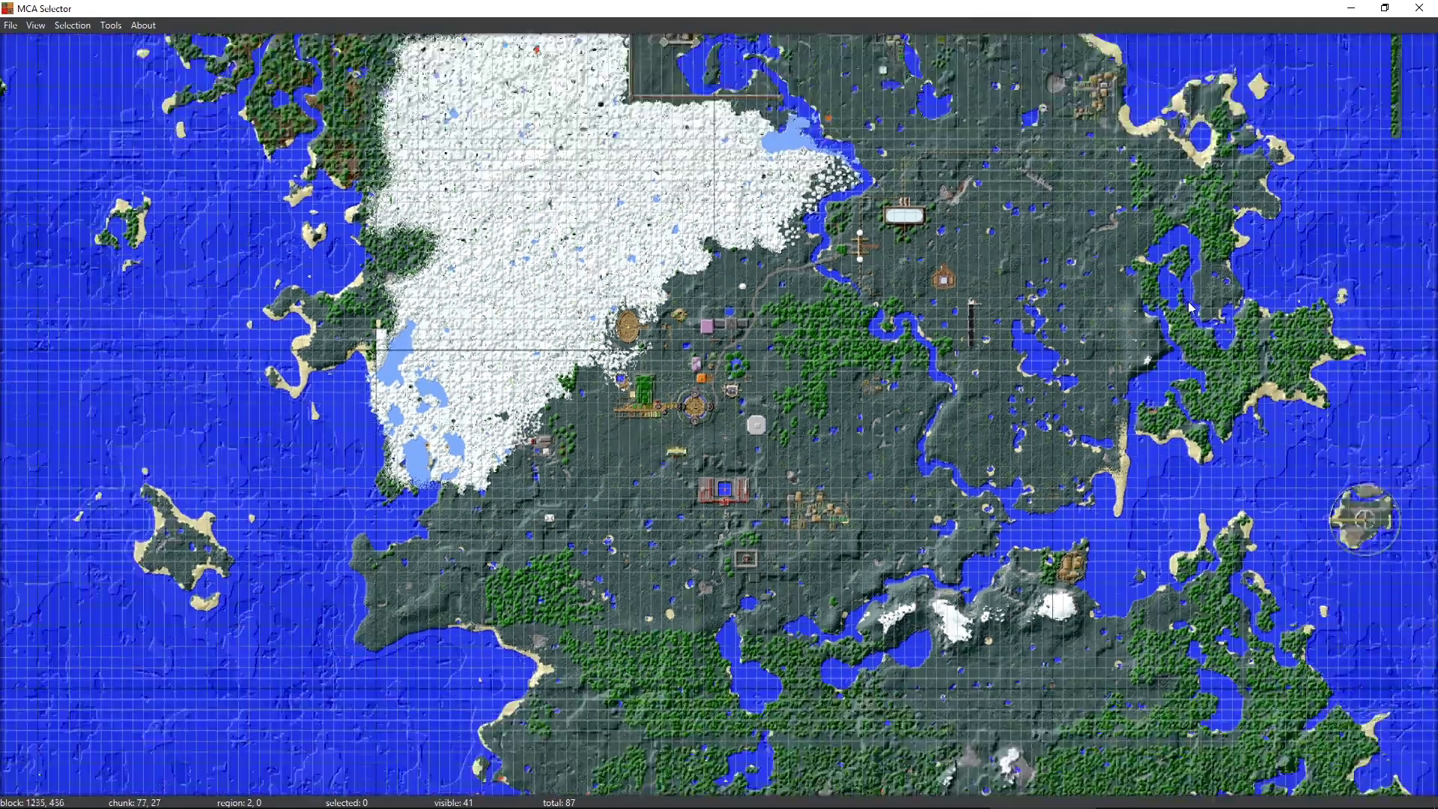
scroll(1125, 303, down, 6)
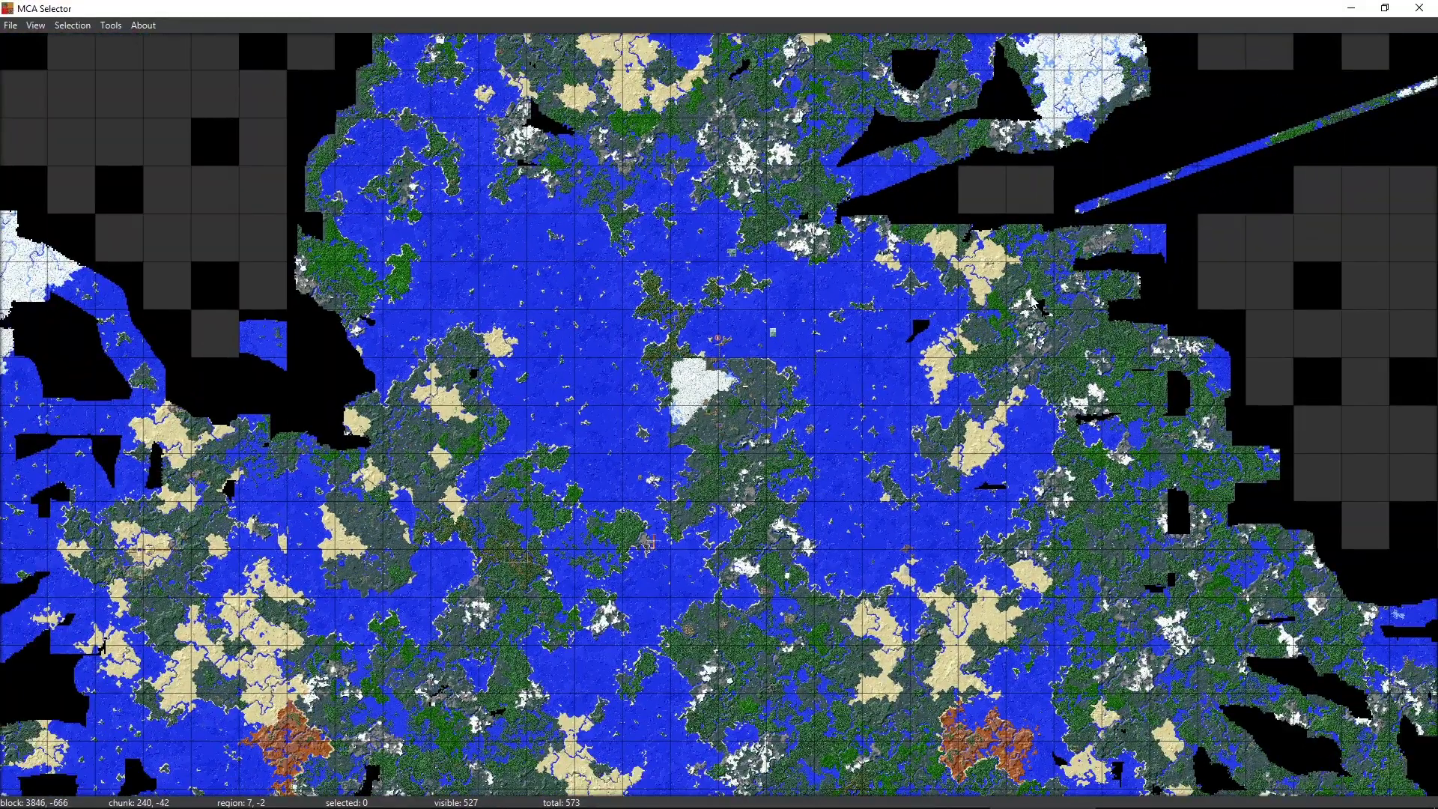
drag(1007, 309, 995, 622)
drag(1063, 315, 998, 506)
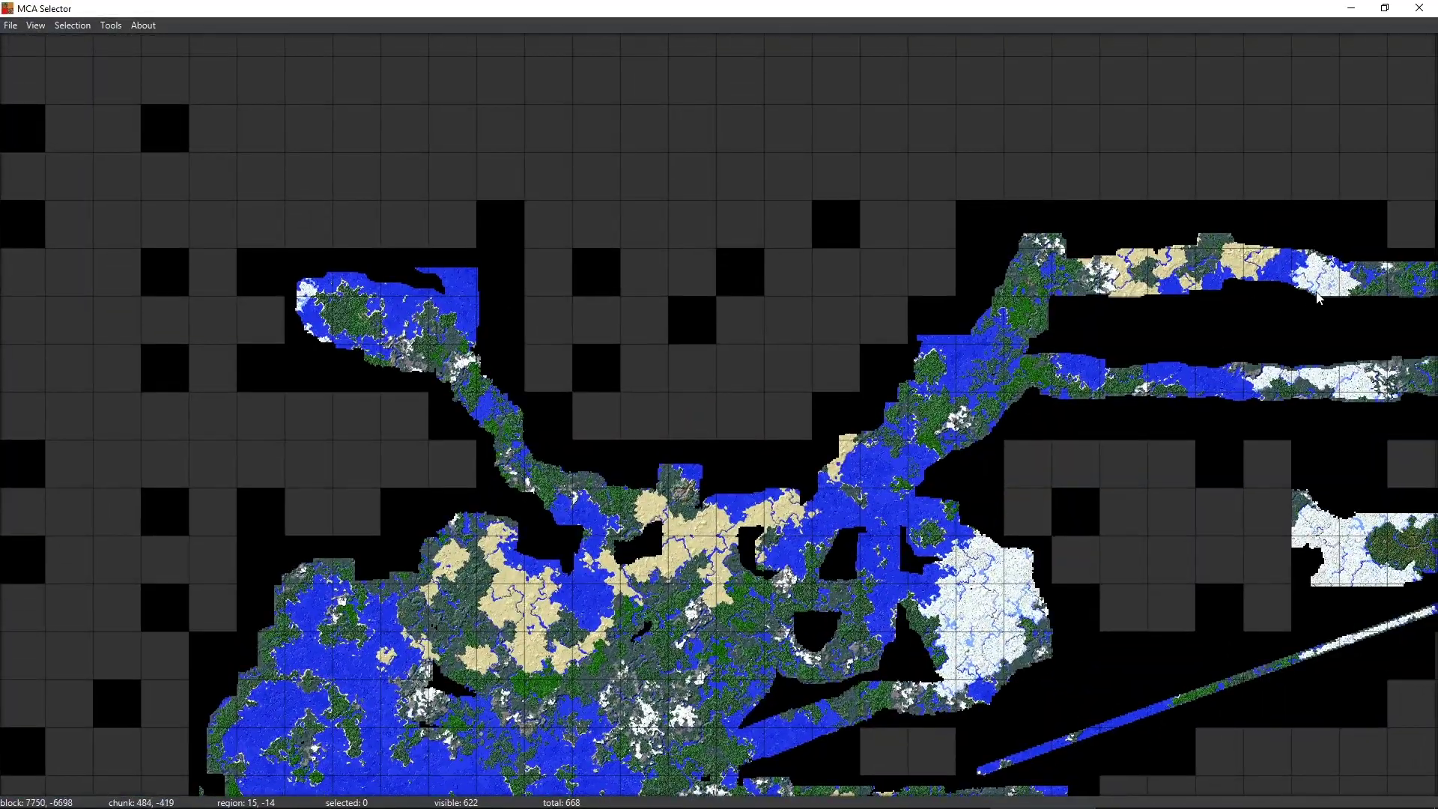
drag(1183, 277, 658, 322)
drag(1285, 271, 594, 325)
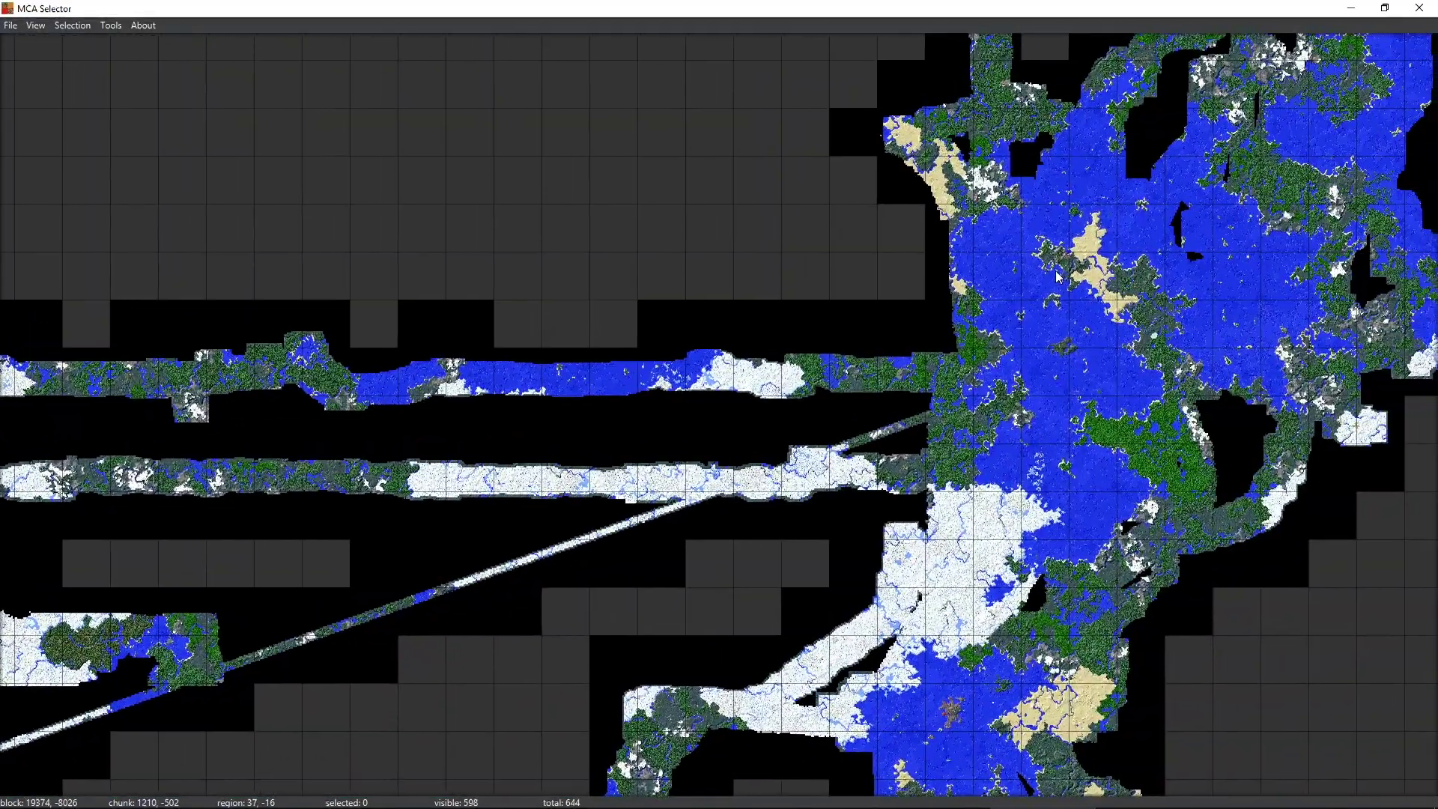
drag(1100, 334, 929, 34)
drag(878, 460, 875, 139)
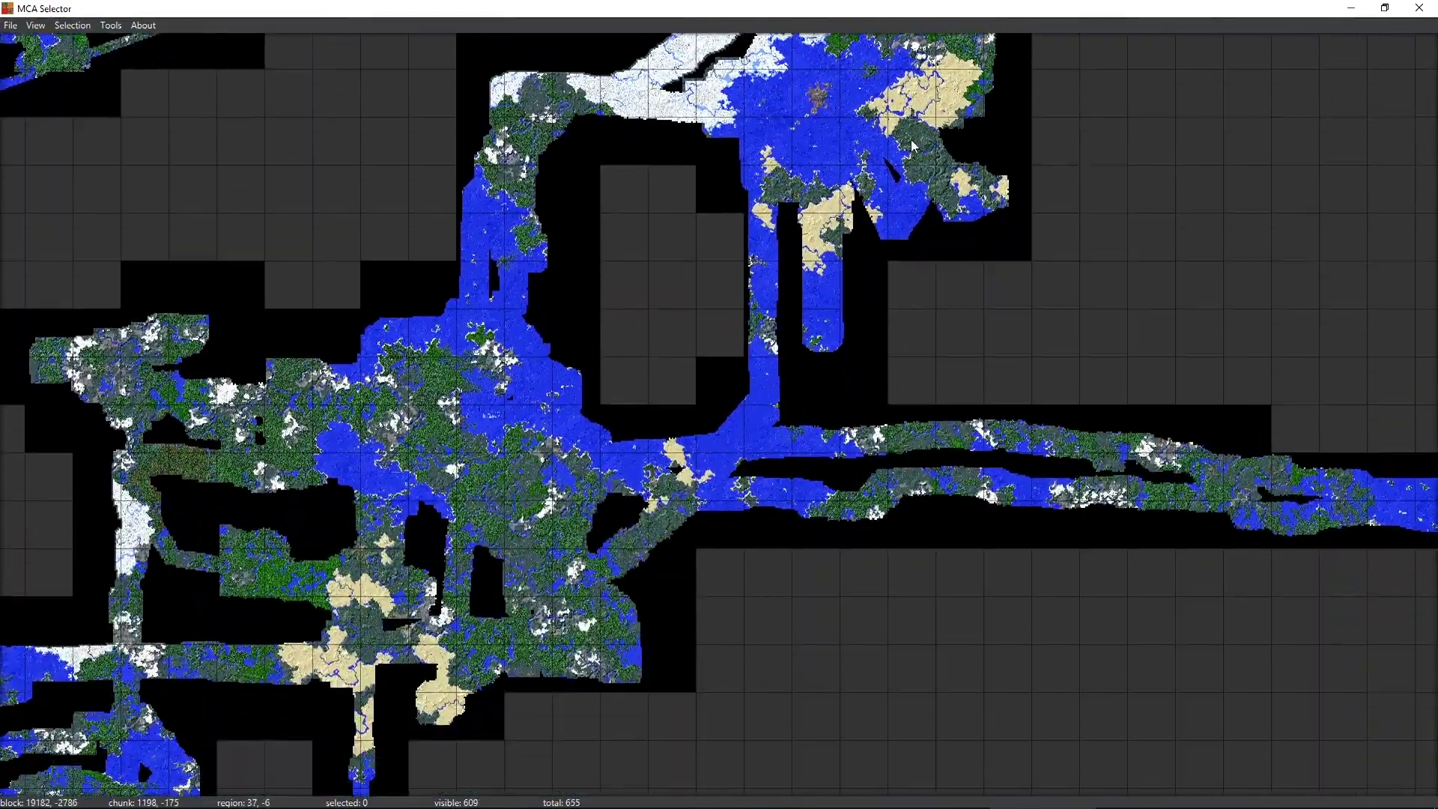
drag(873, 375, 1123, 427)
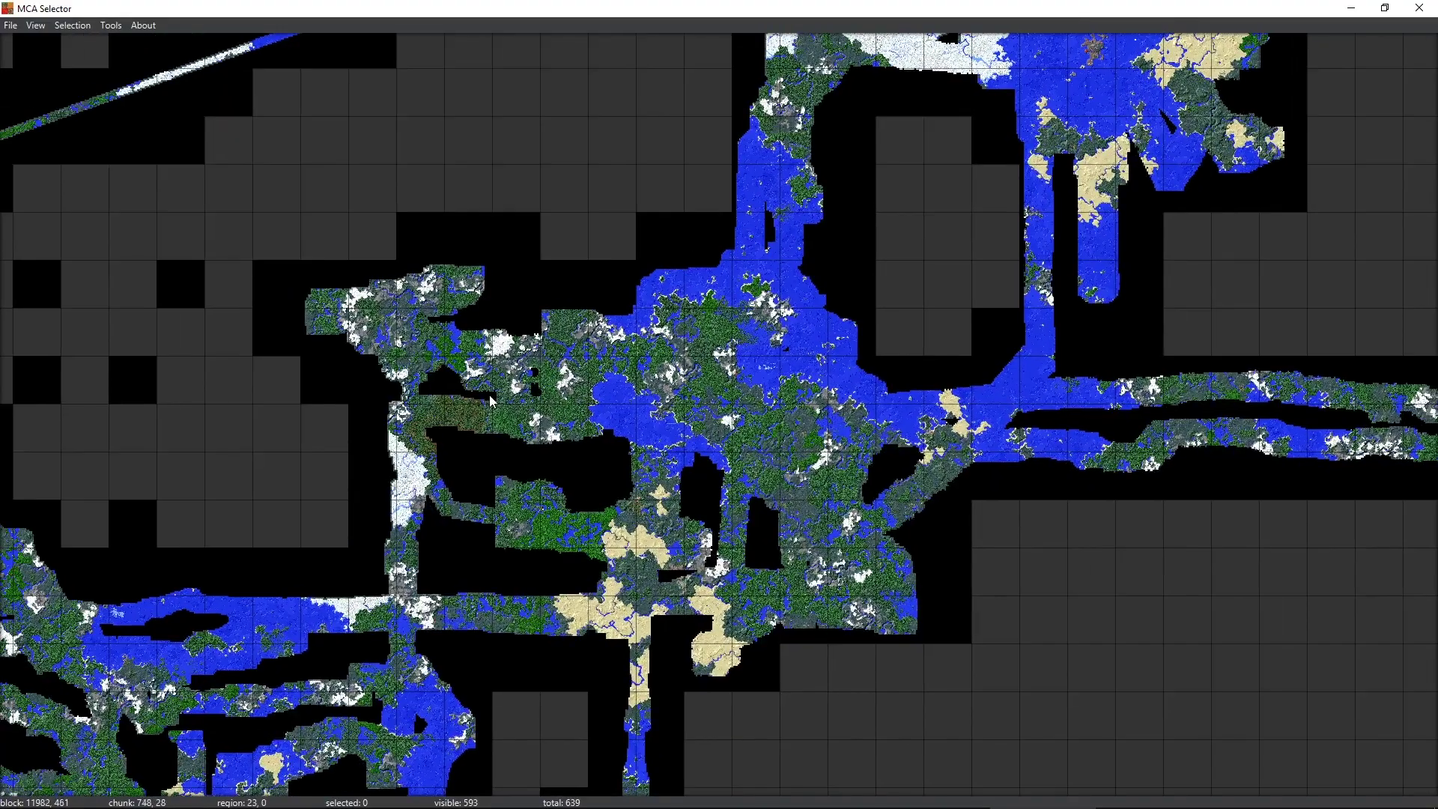
drag(490, 399, 744, 381)
drag(700, 433, 791, 292)
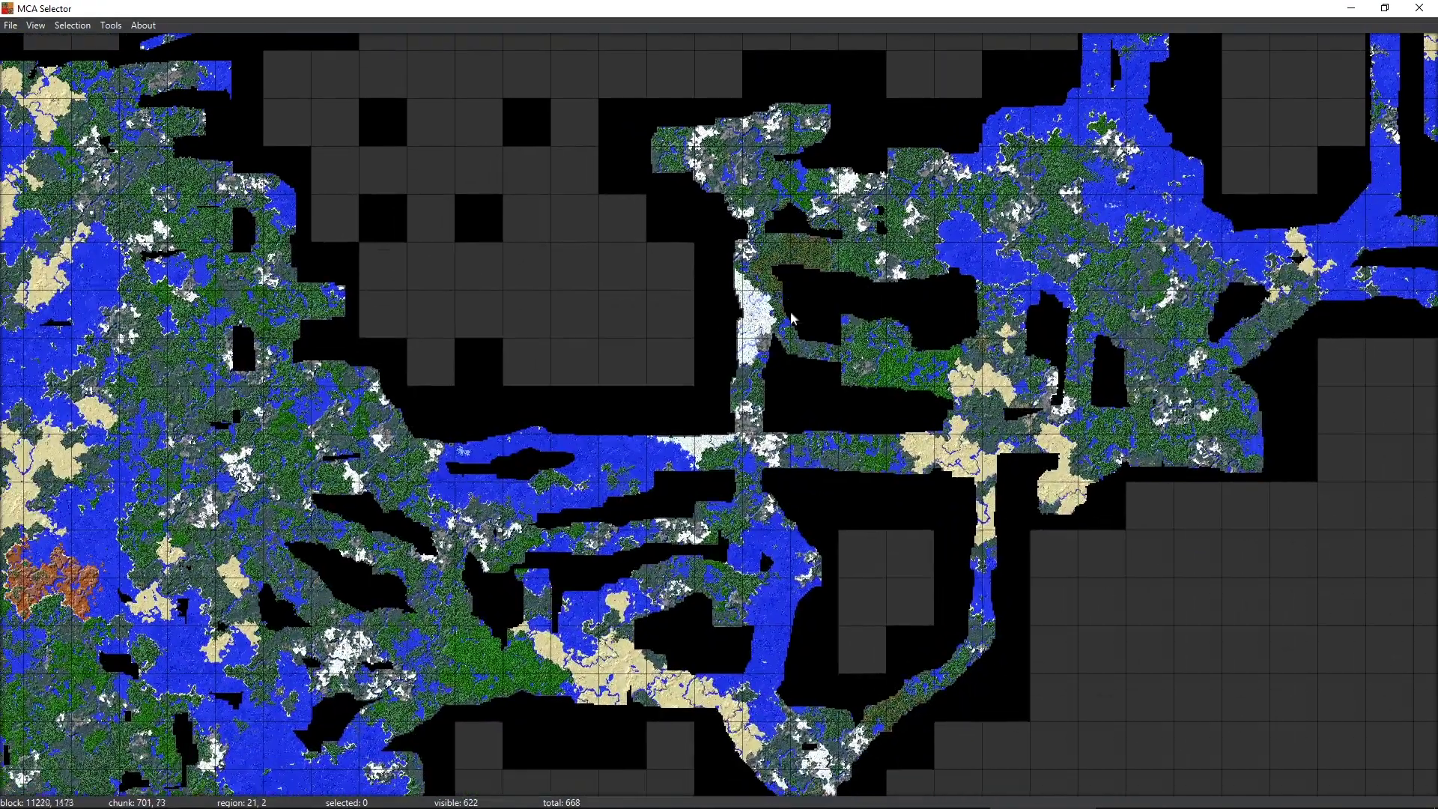
drag(702, 449, 826, 368)
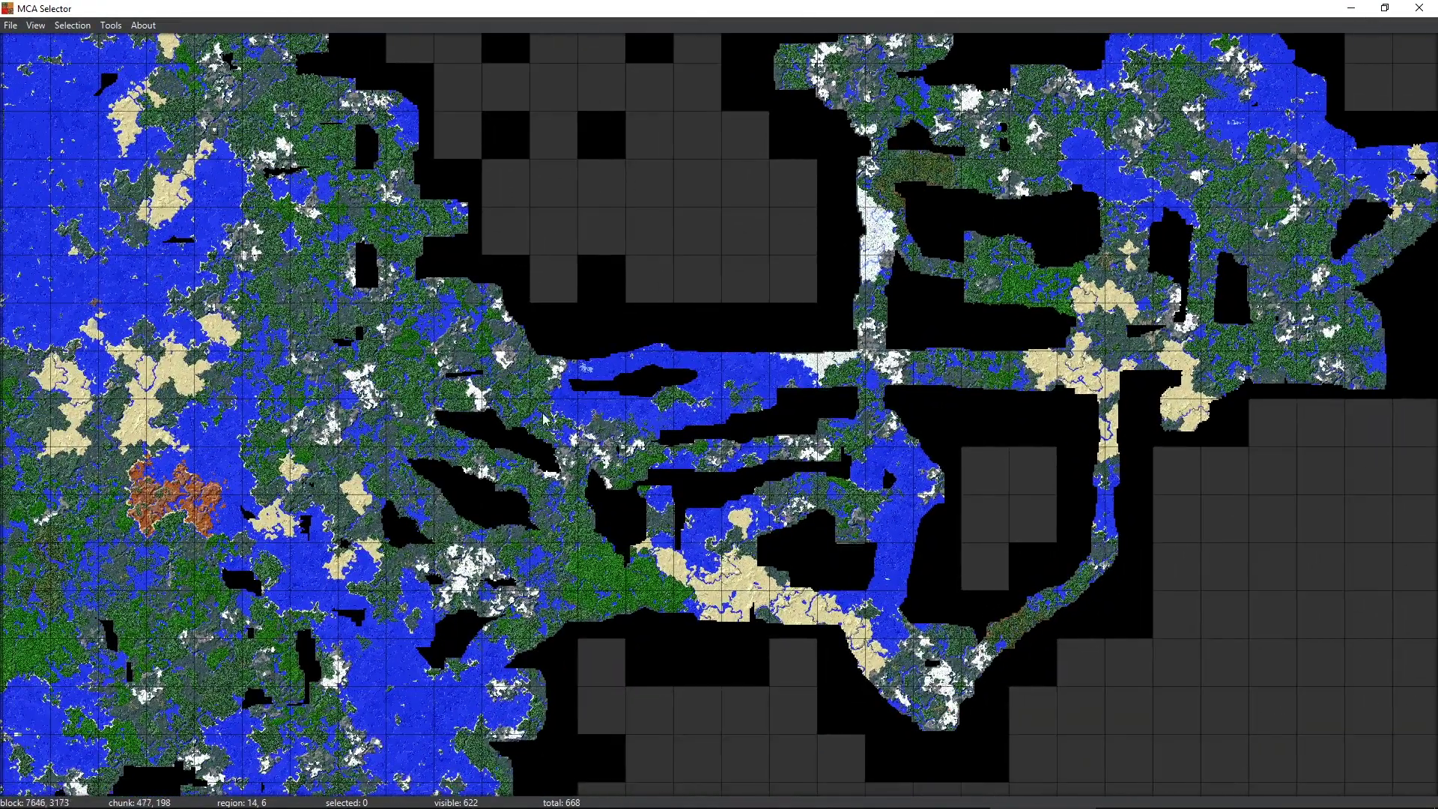
drag(441, 421, 748, 447)
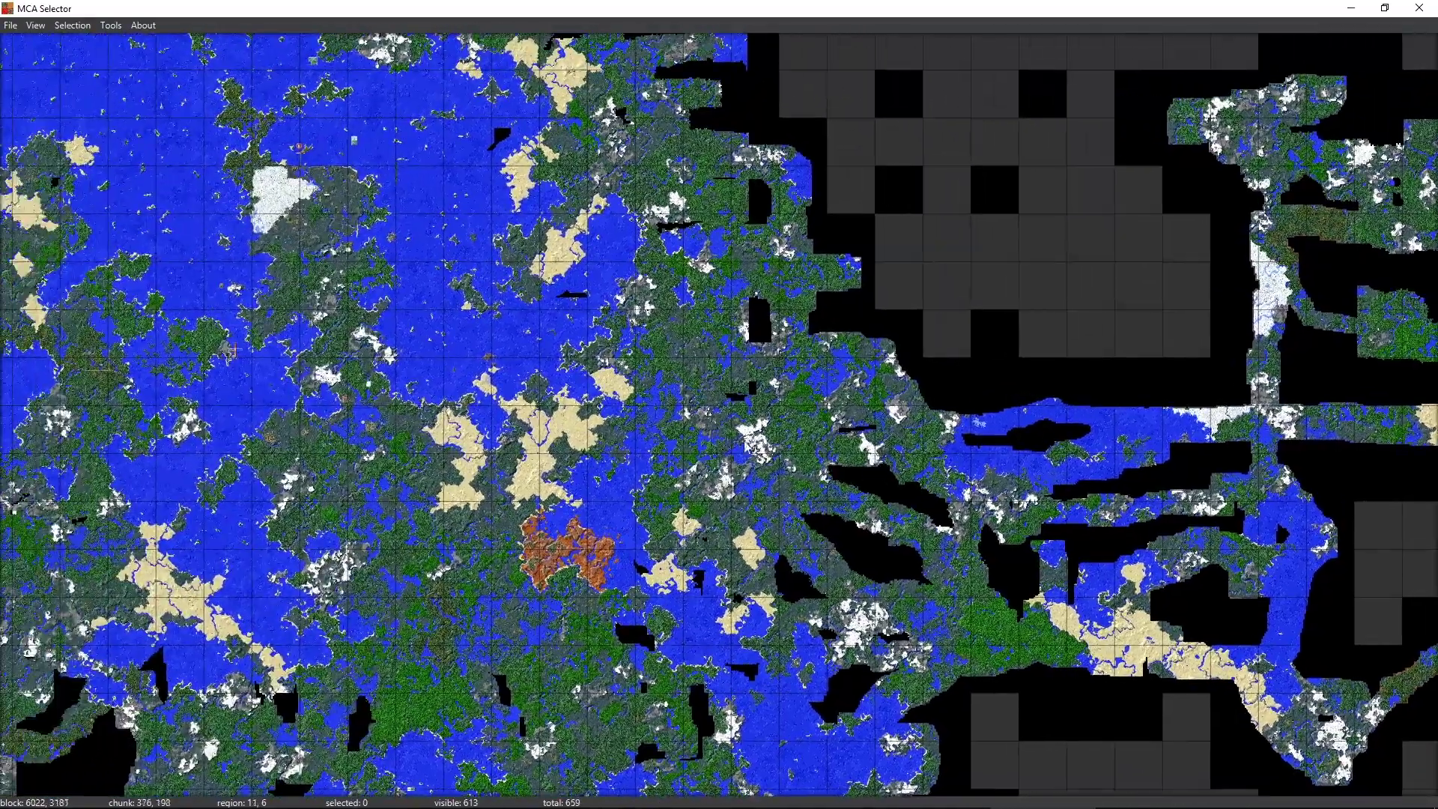
drag(599, 375, 886, 479)
drag(604, 319, 663, 375)
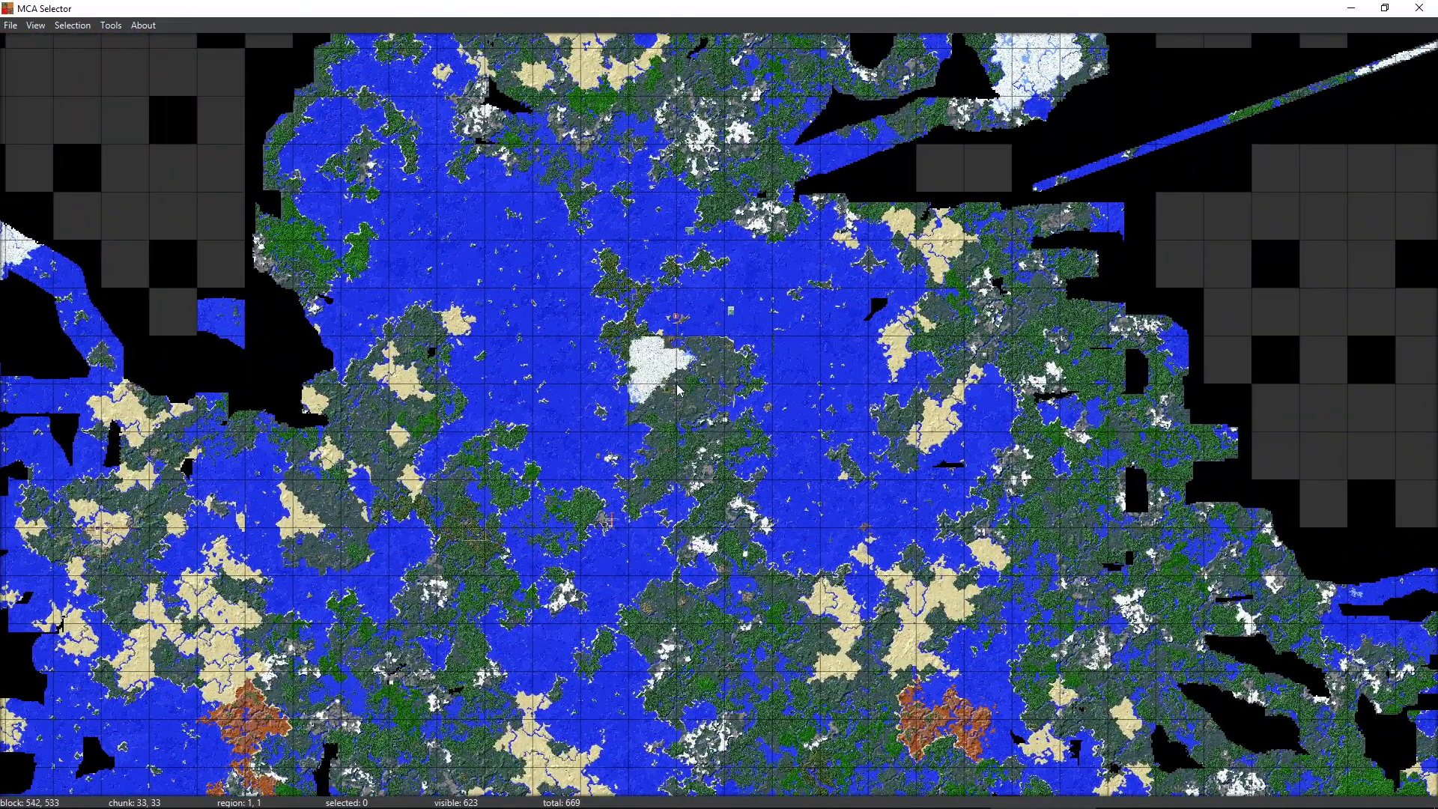
Examine the built-up area beside the central snowy land and the ocean surrounding it.
scroll(676, 384, up, 5)
scroll(678, 389, up, 1)
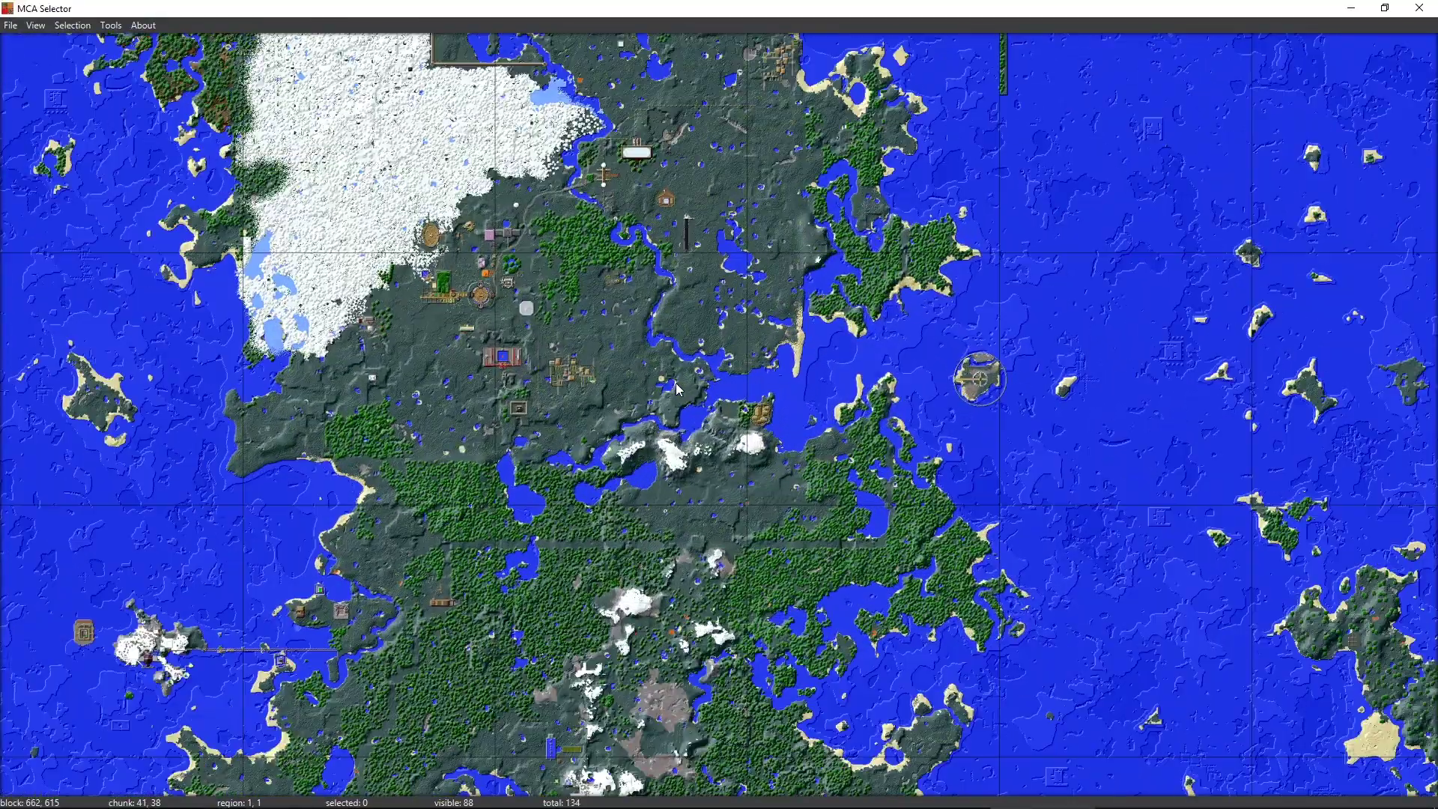
drag(649, 309, 791, 552)
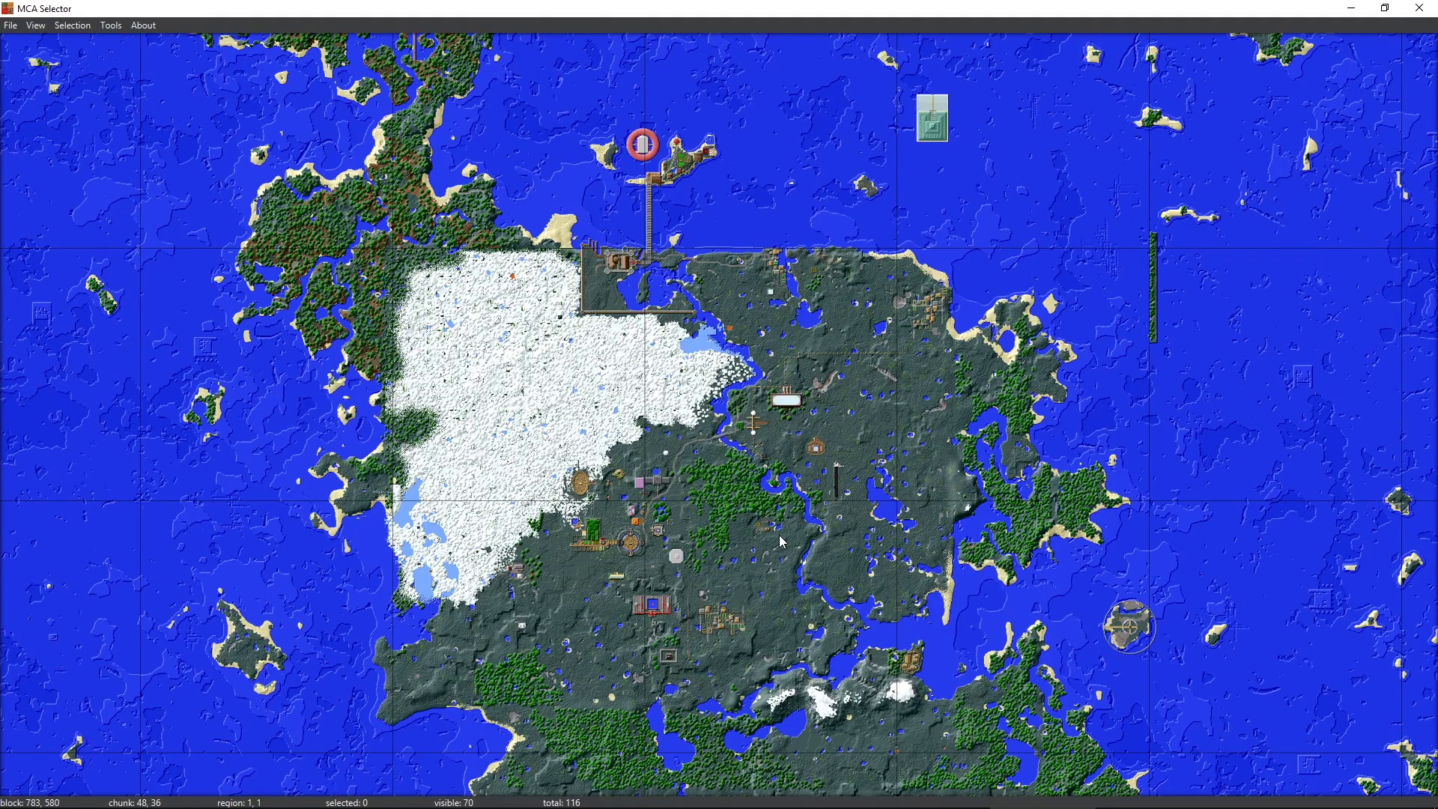
scroll(779, 535, down, 5)
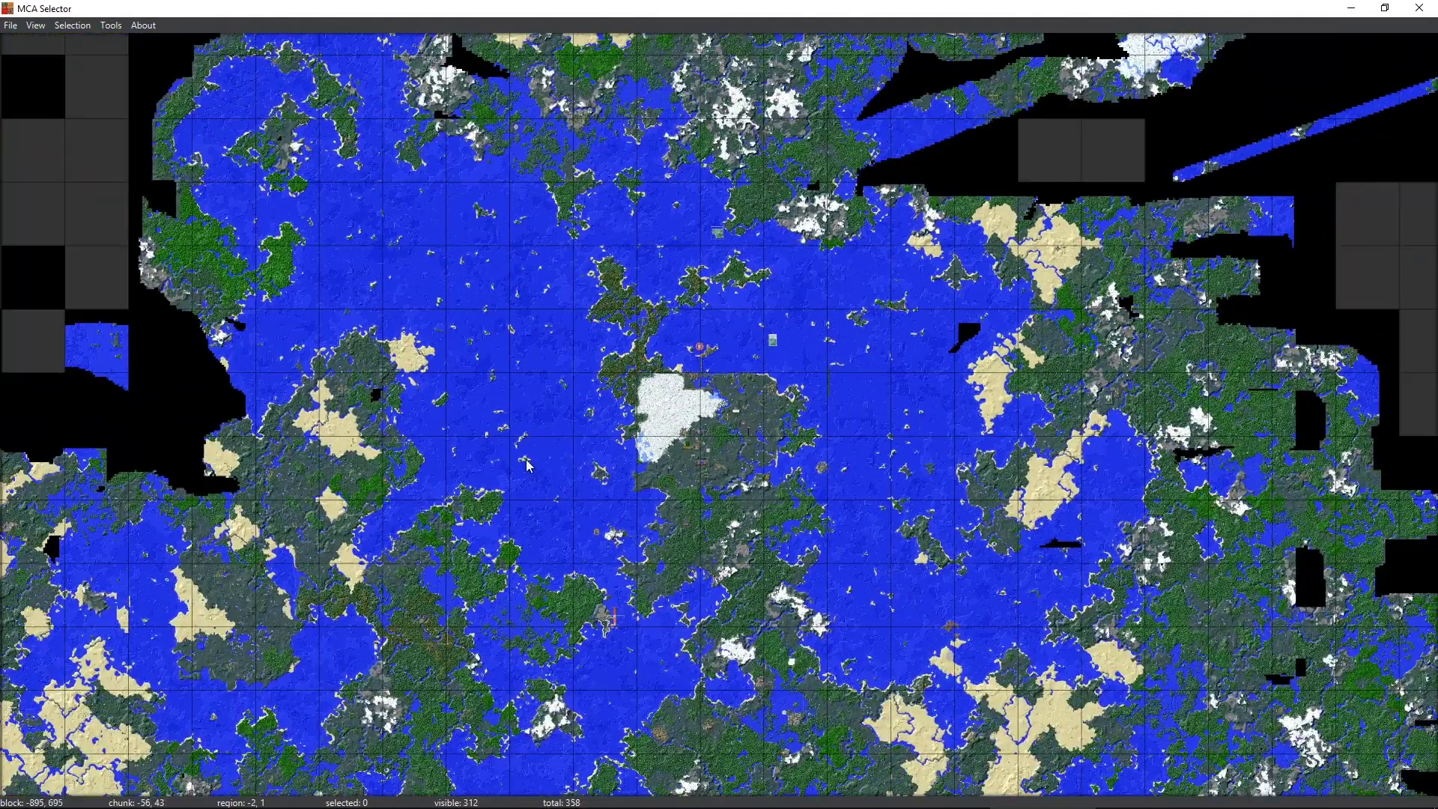
drag(528, 464, 542, 479)
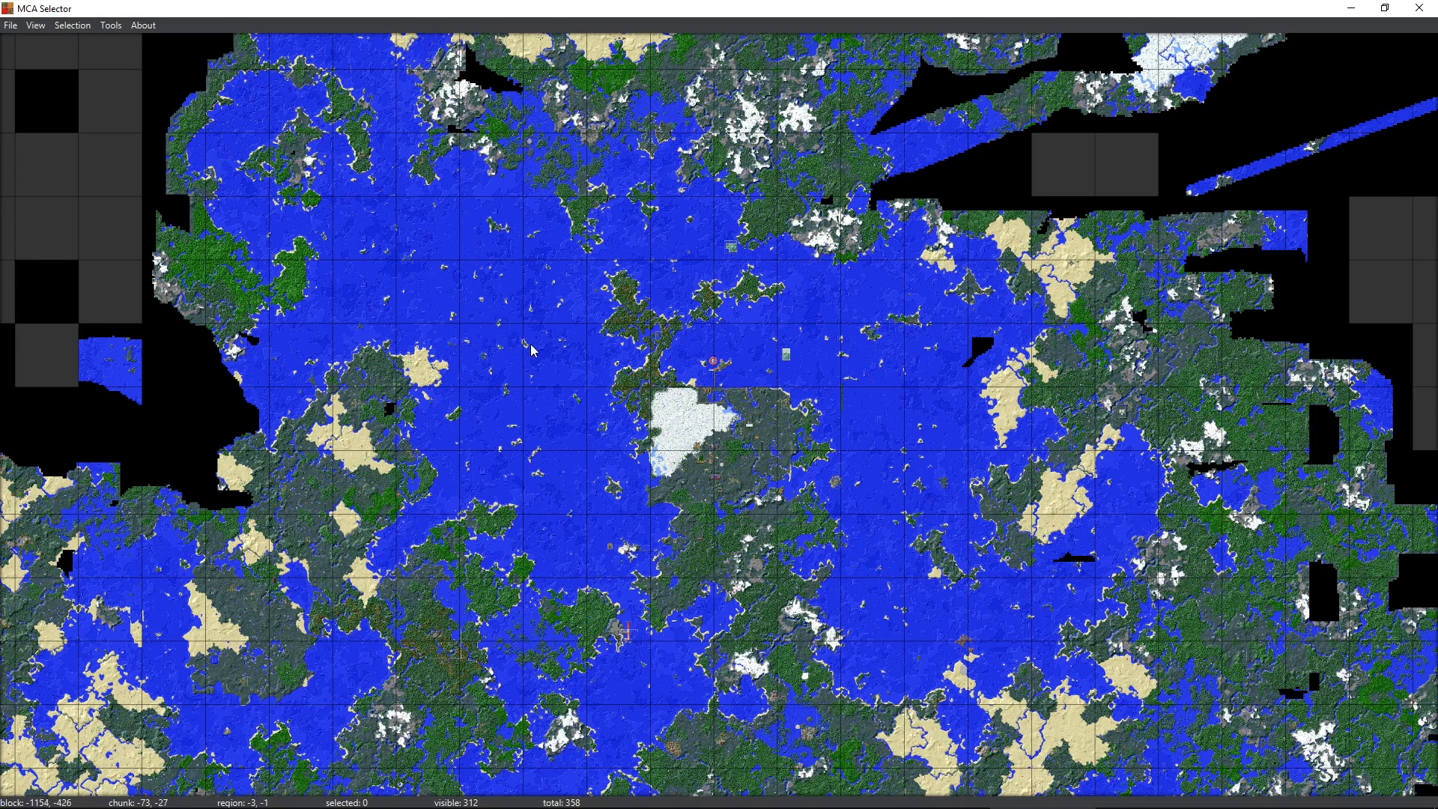
scroll(758, 494, up, 2)
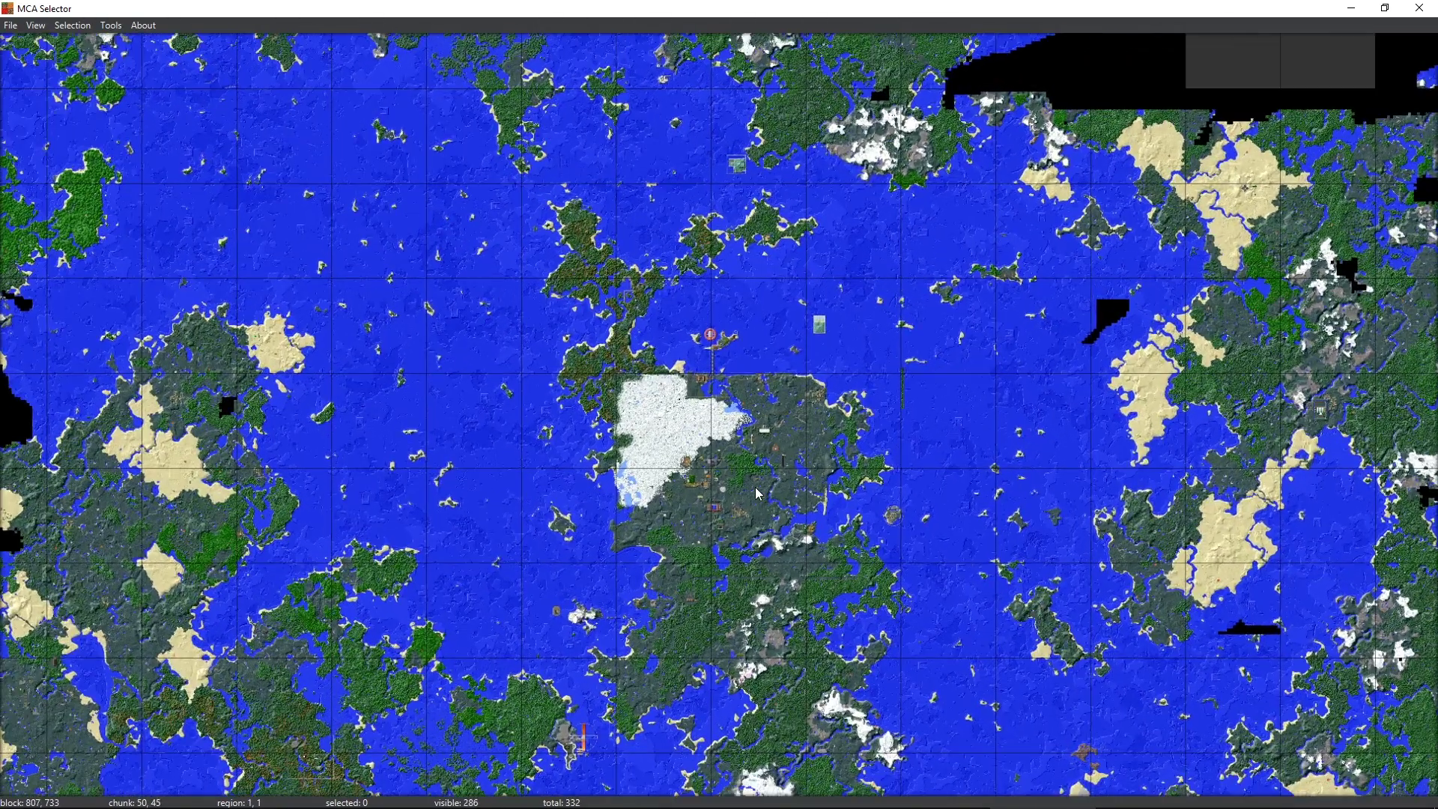
Start a new chunk filter on InhabitedTime with the less-than operator.
key(ctrl+f)
click(802, 181)
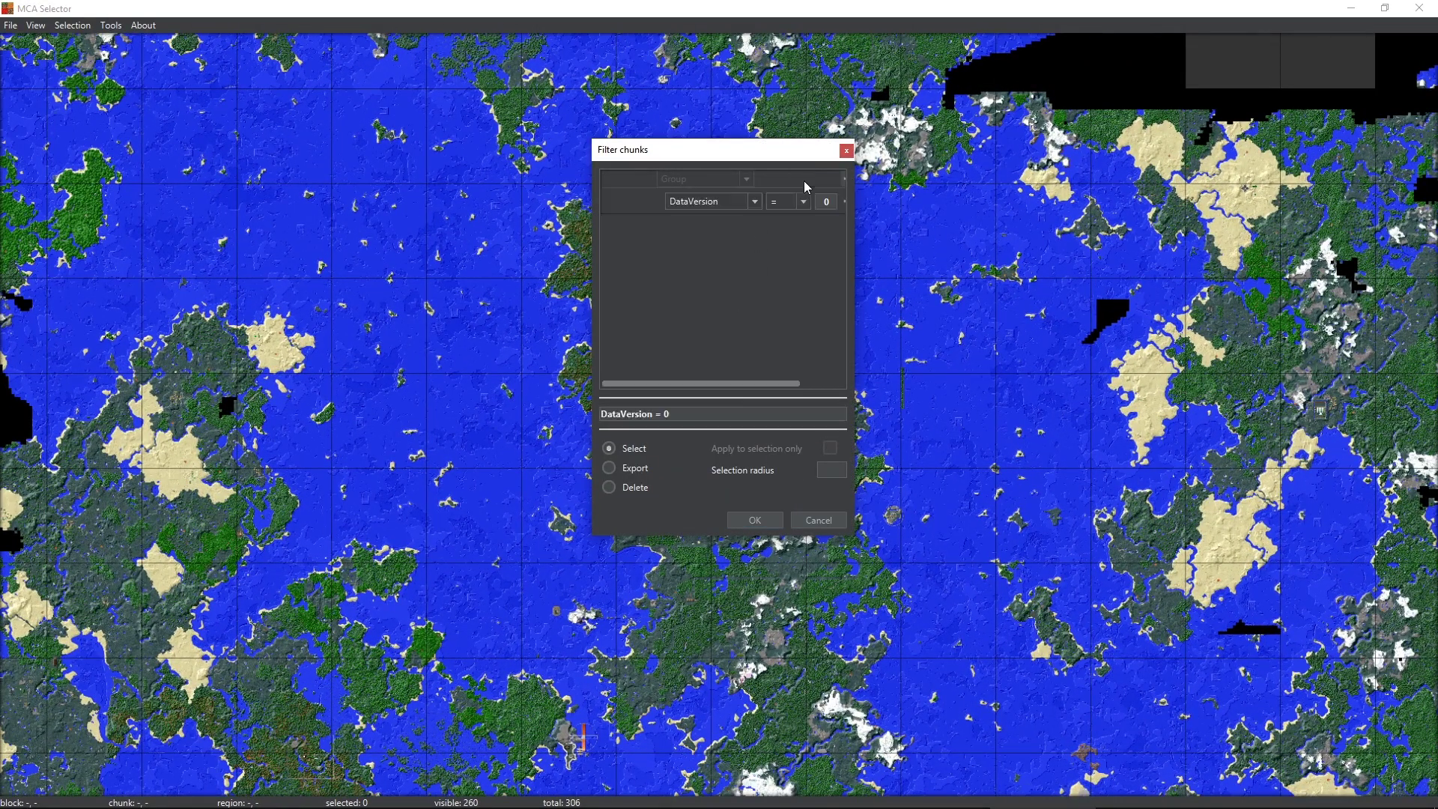
click(709, 201)
click(731, 247)
drag(707, 157, 410, 255)
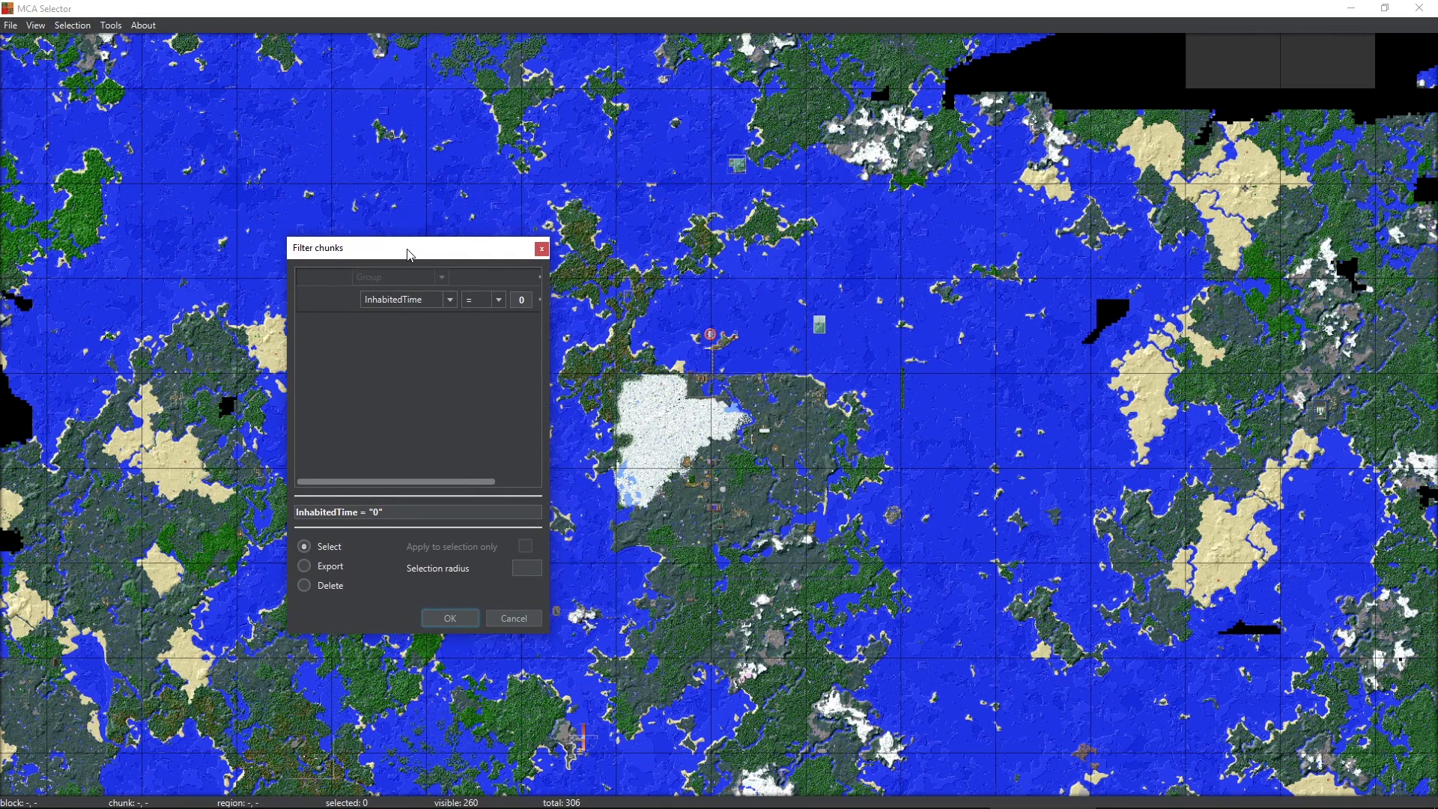
click(482, 299)
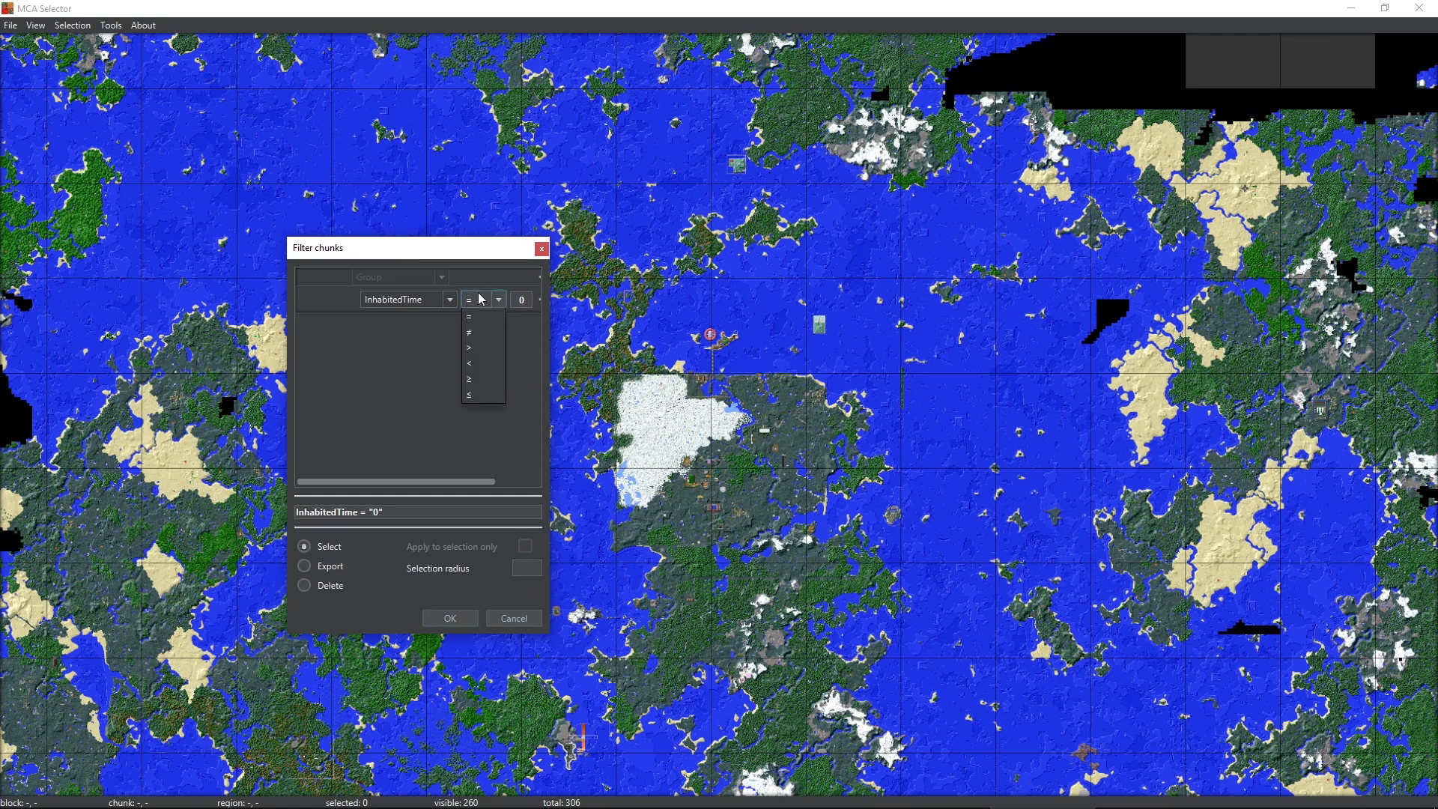
click(484, 365)
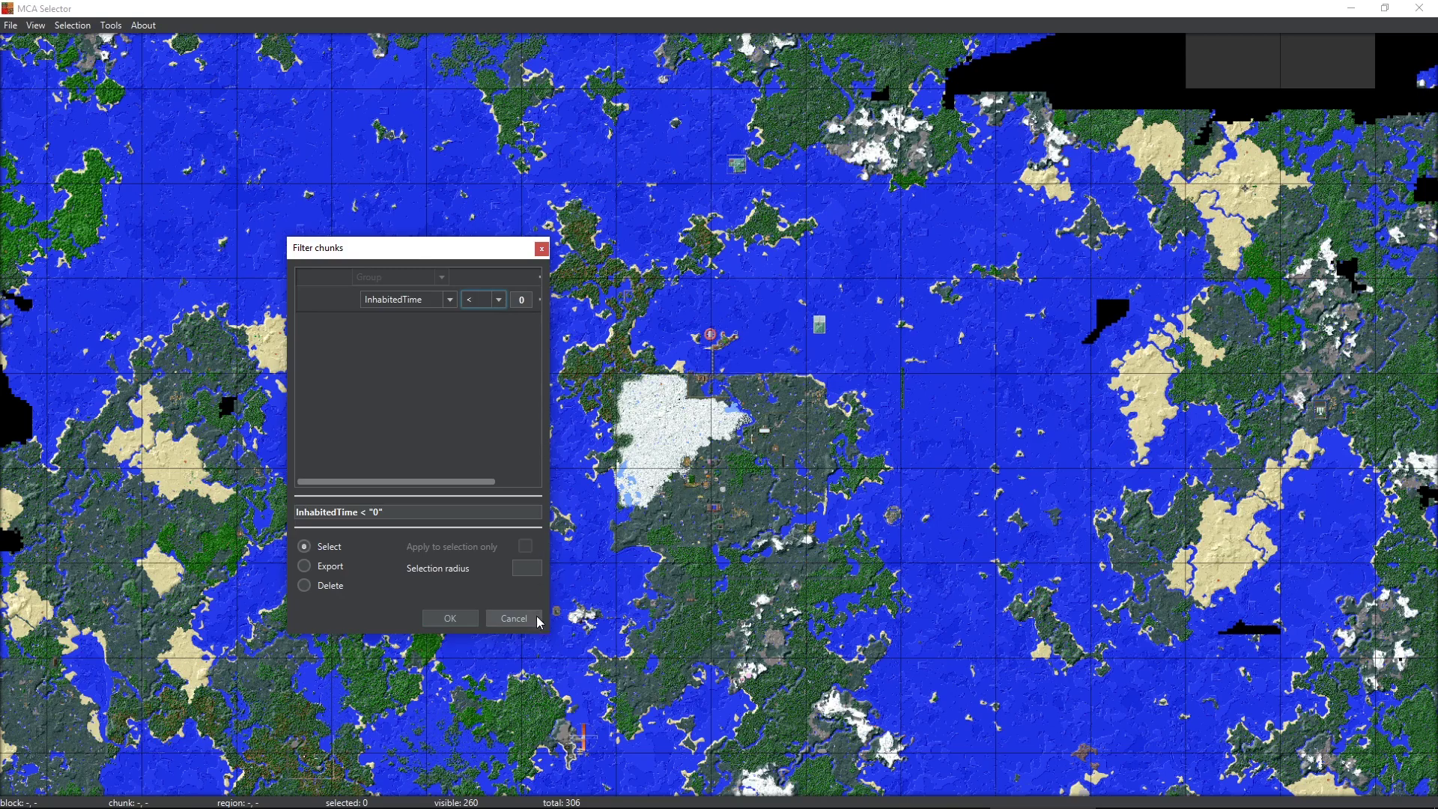
Set the InhabitedTime limit to 1 hour and run the filter in Select mode.
drag(548, 634, 794, 641)
key(Tab)
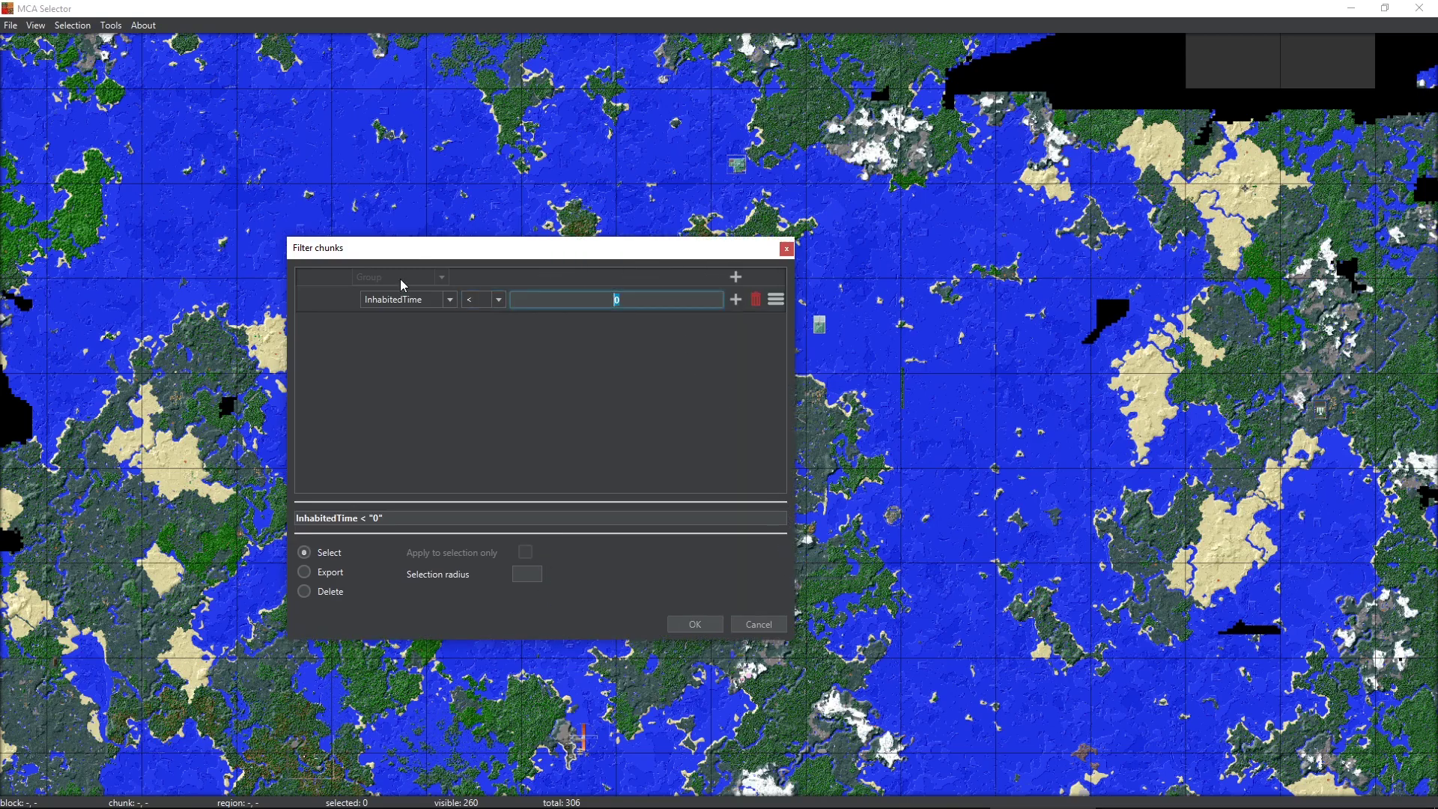
text(1 hour)
key(BackSpace)
key(BackSpace)
key(BackSpace)
key(BackSpace)
text(min)
key(BackSpace)
key(BackSpace)
key(BackSpace)
text(s)
key(BackSpace)
text(hour)
click(704, 626)
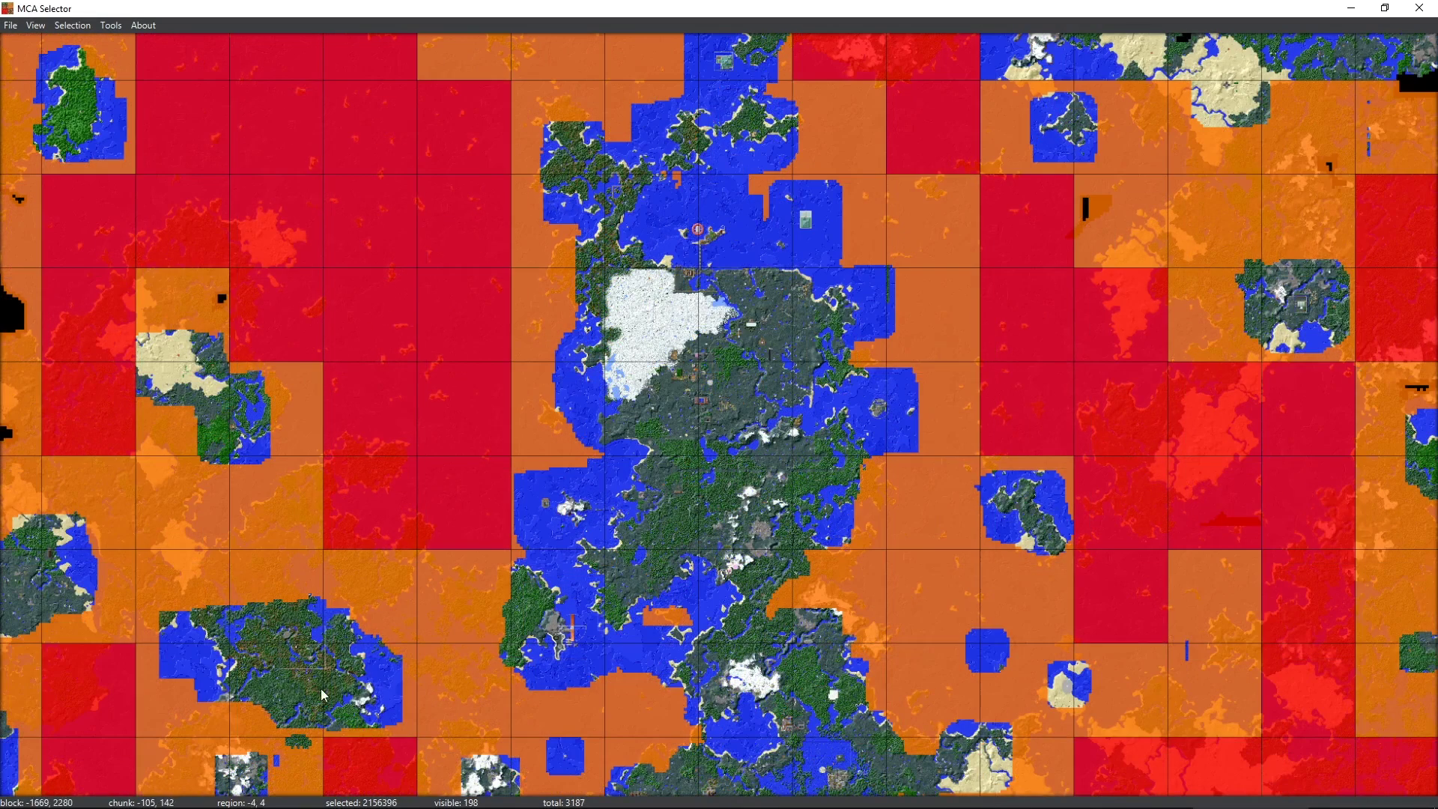
Examine which chunks the filter left unselected across the central landmass and the areas south of it.
drag(324, 695, 325, 537)
scroll(325, 536, down, 3)
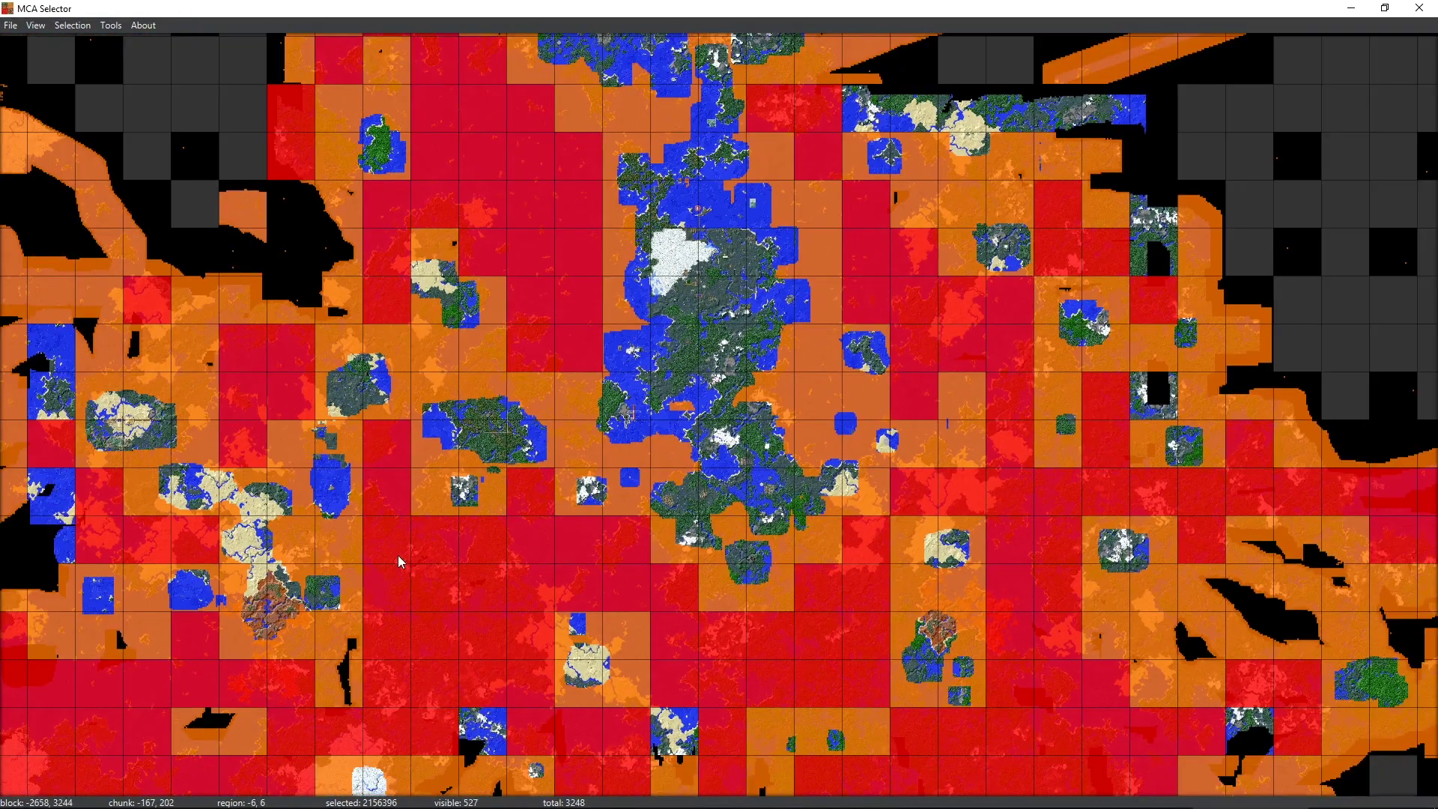
drag(397, 555, 368, 318)
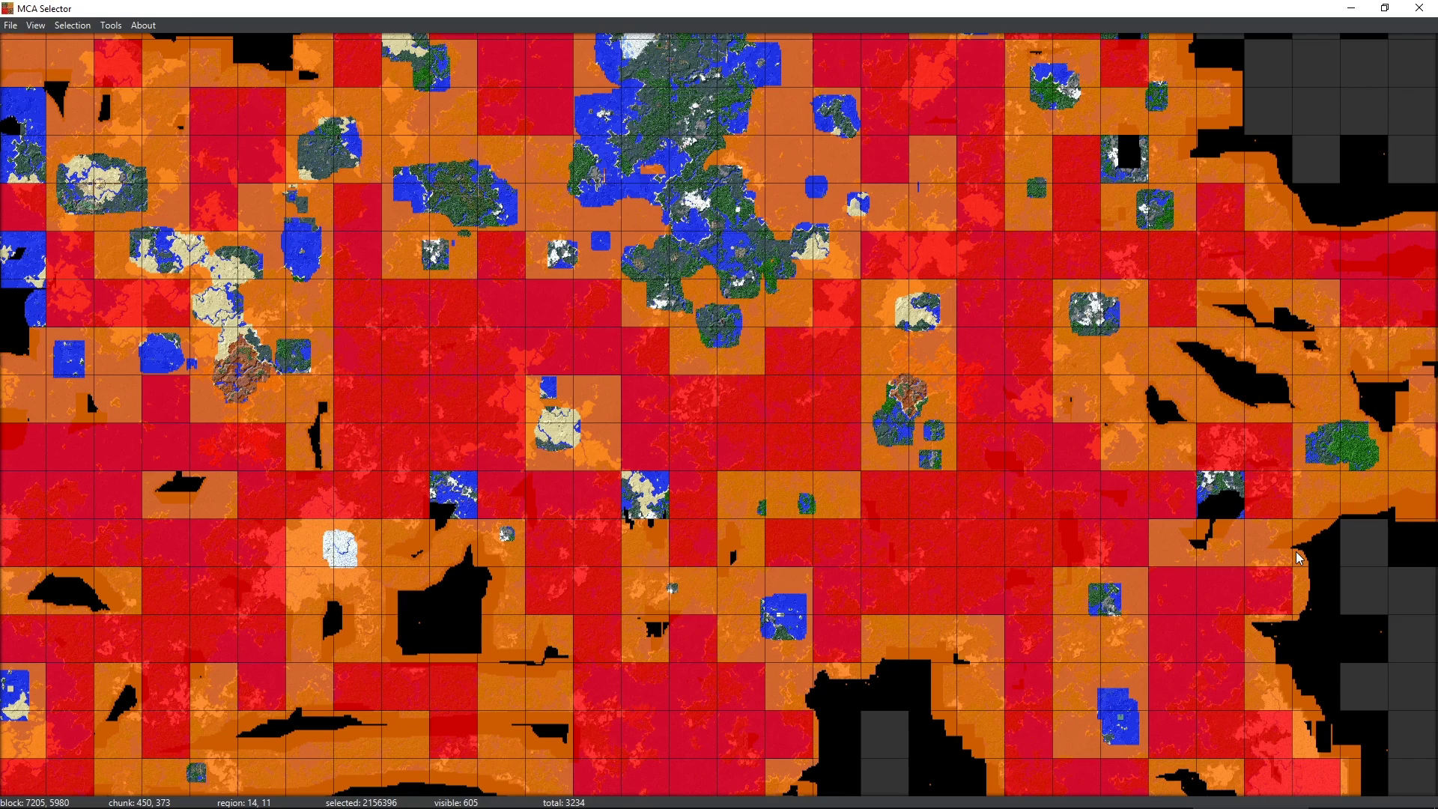
scroll(775, 268, up, 3)
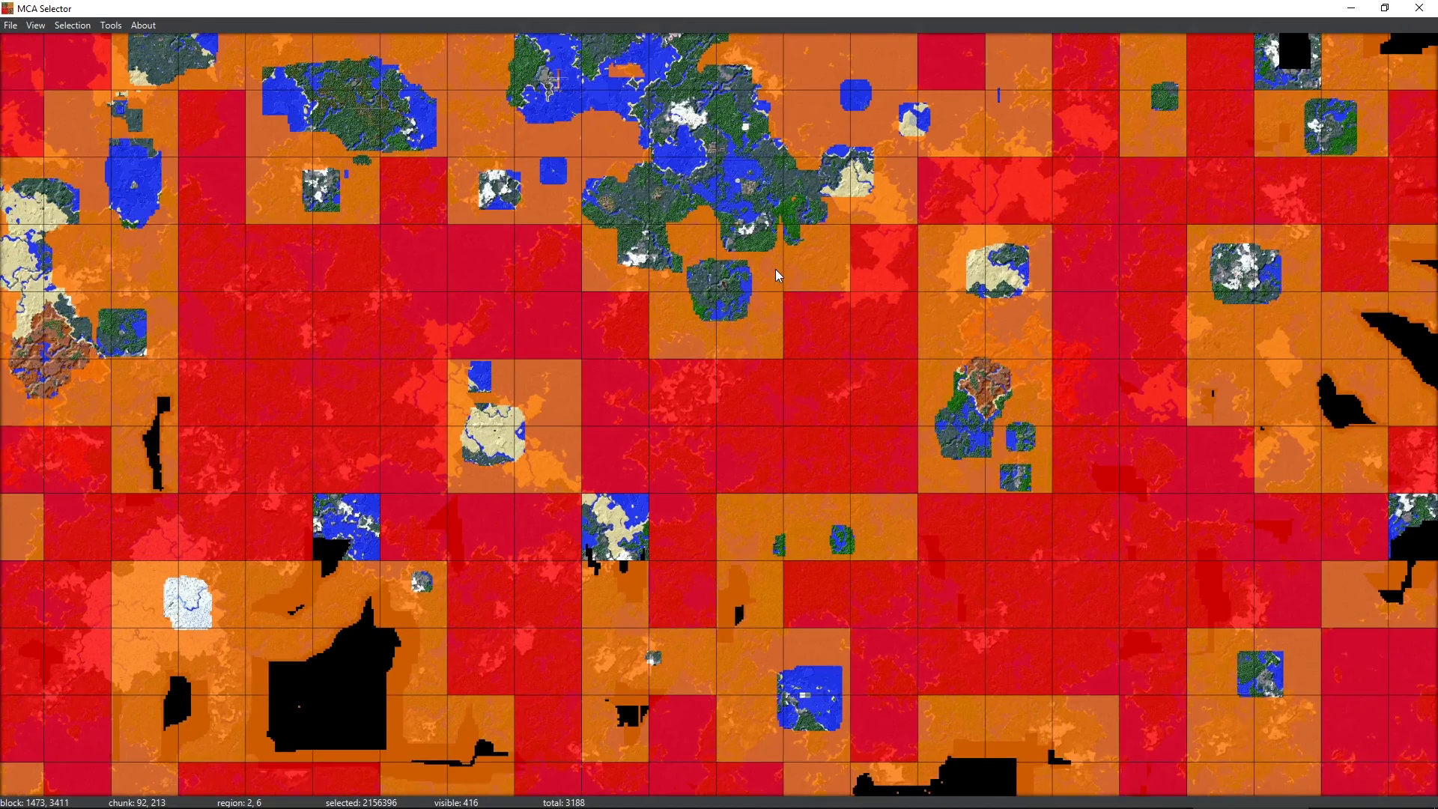
scroll(769, 433, up, 4)
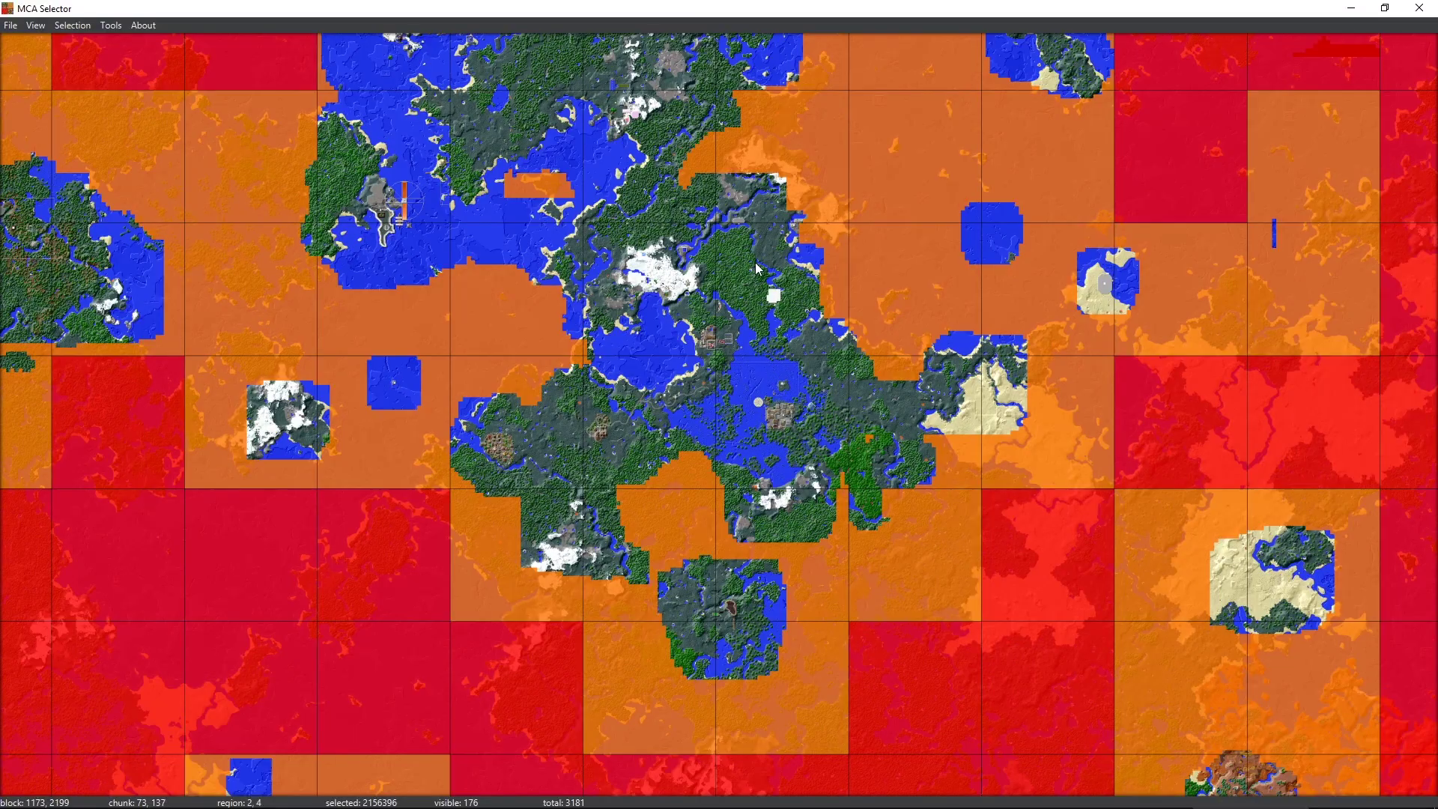
drag(756, 268, 760, 488)
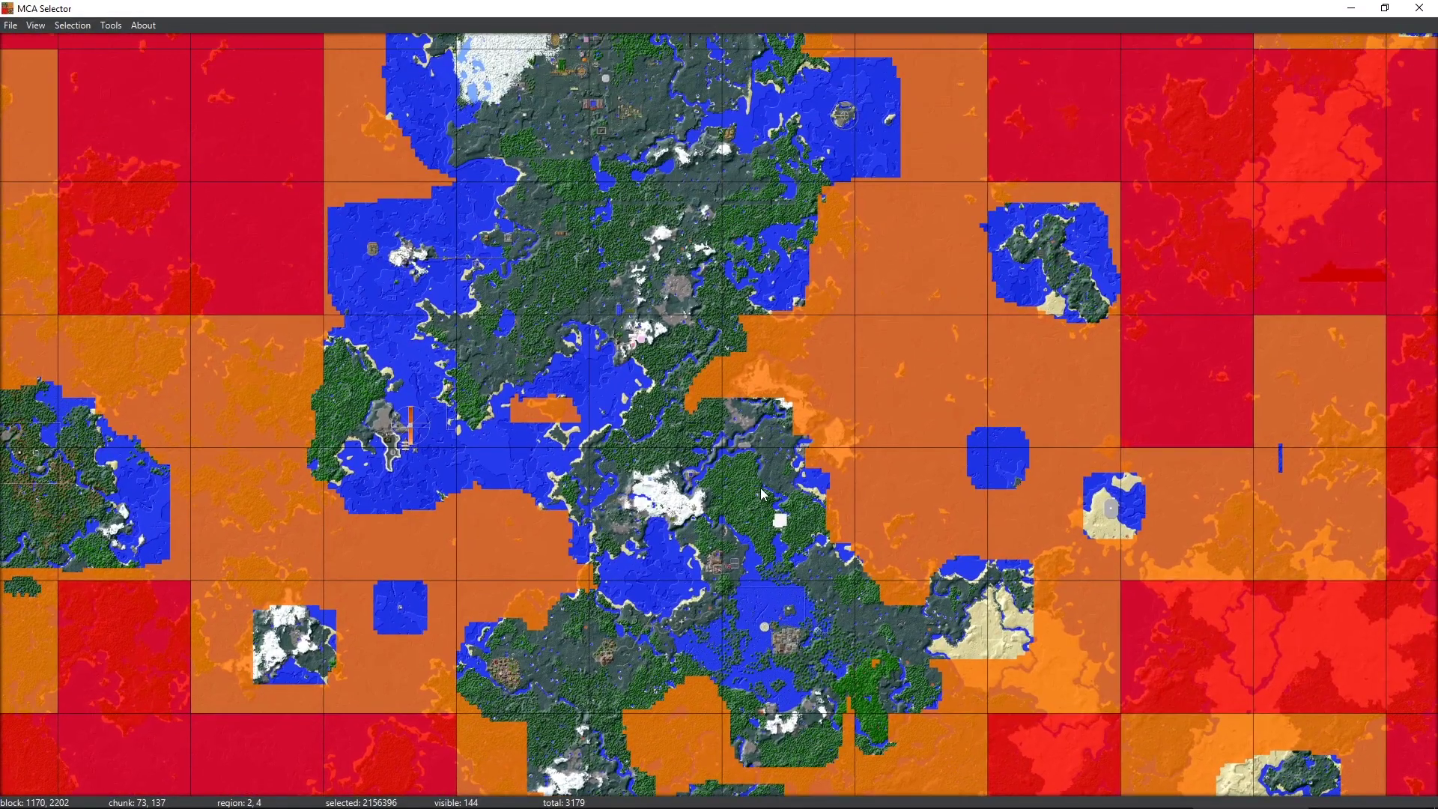
scroll(844, 432, down, 2)
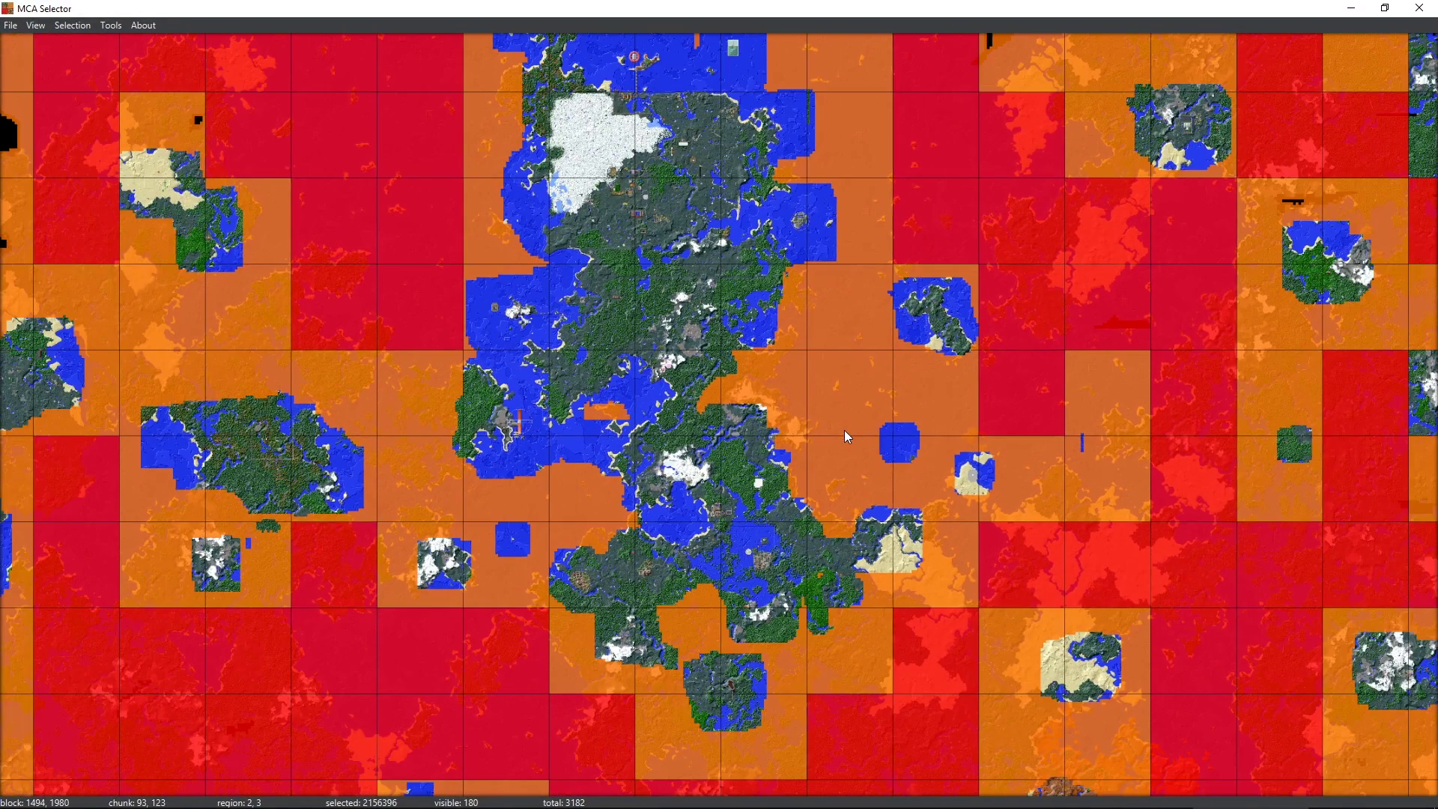
drag(843, 438, 796, 536)
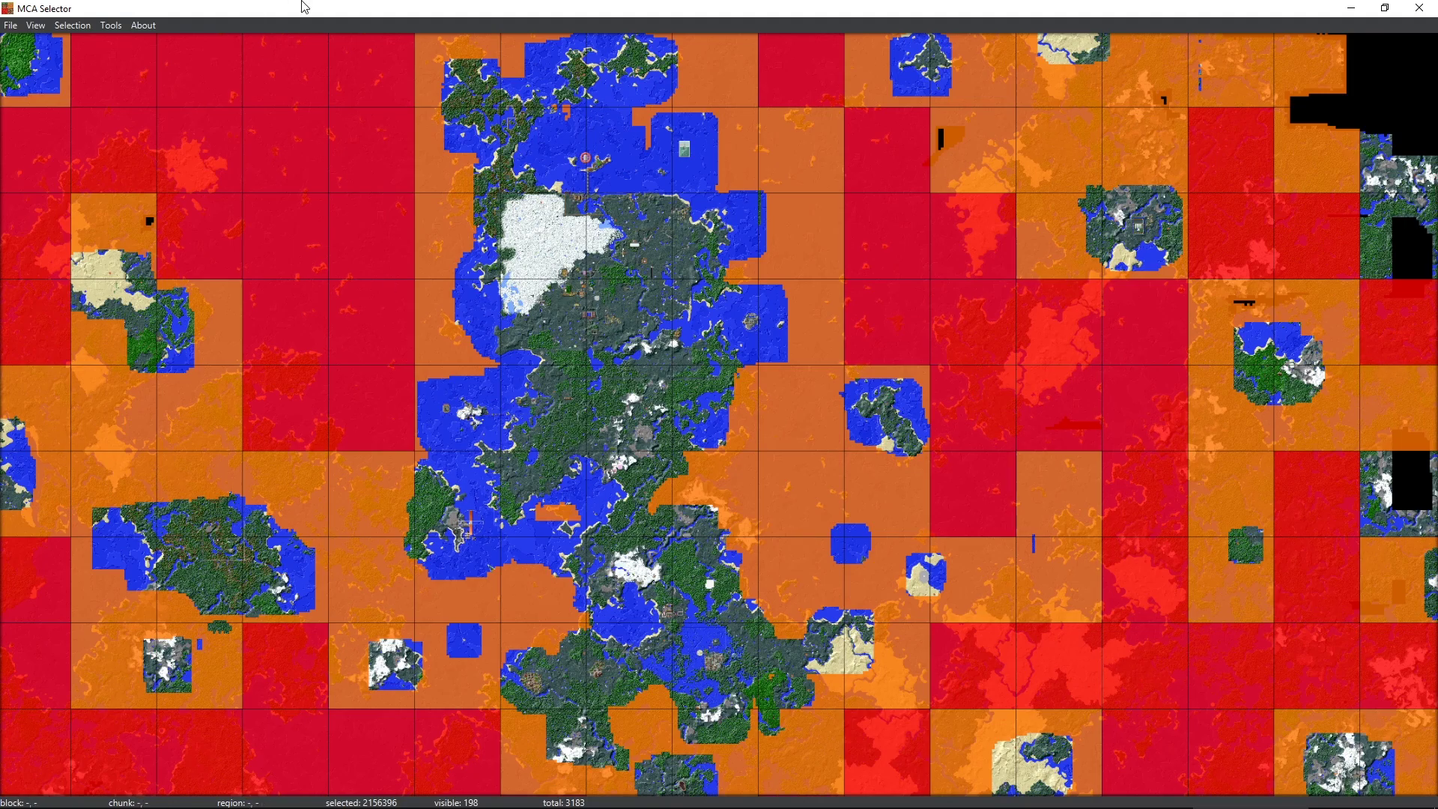
Add an AND condition to the InhabitedTime filter requiring the Palette to contain chest,shulker_box.
key(ctrl+f)
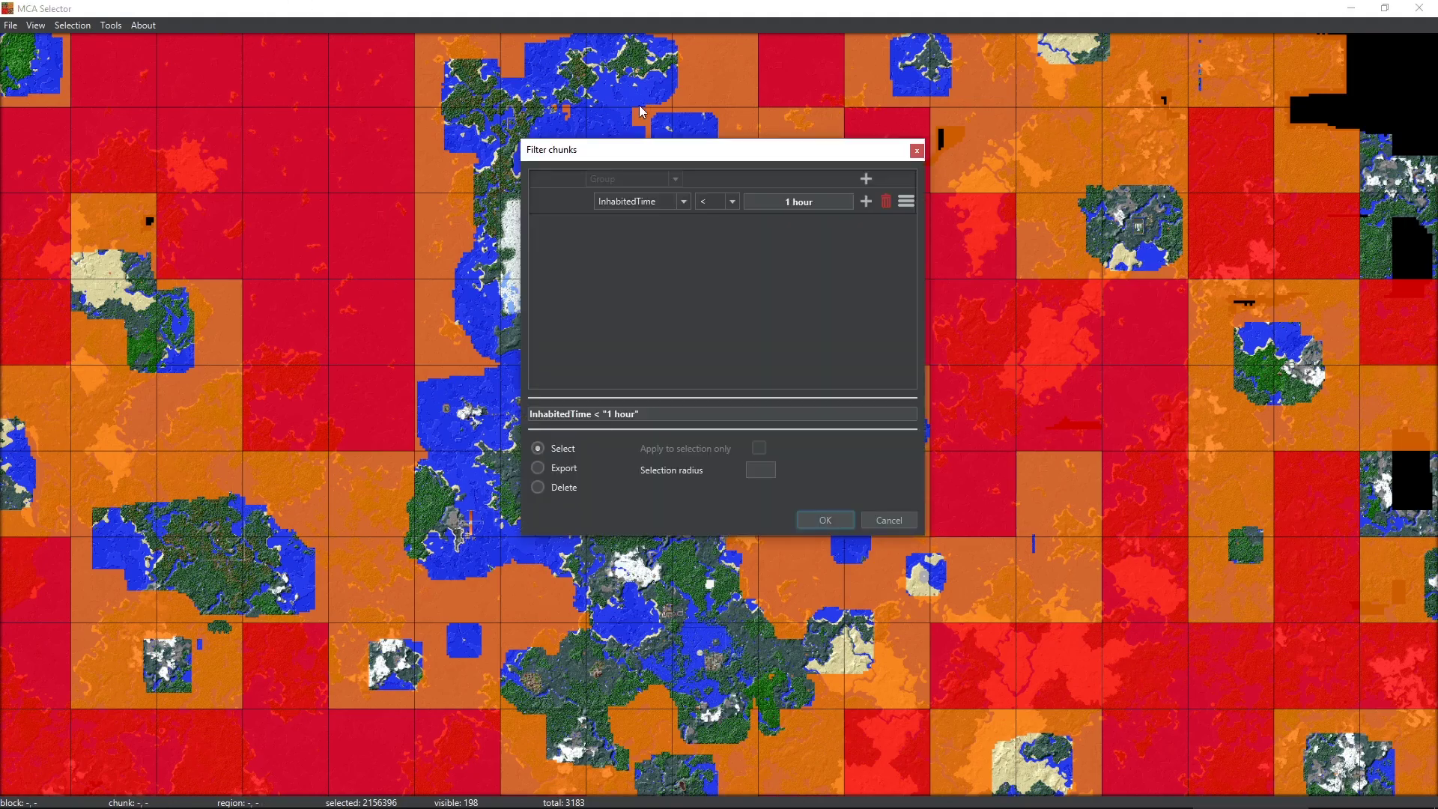
click(866, 202)
click(649, 228)
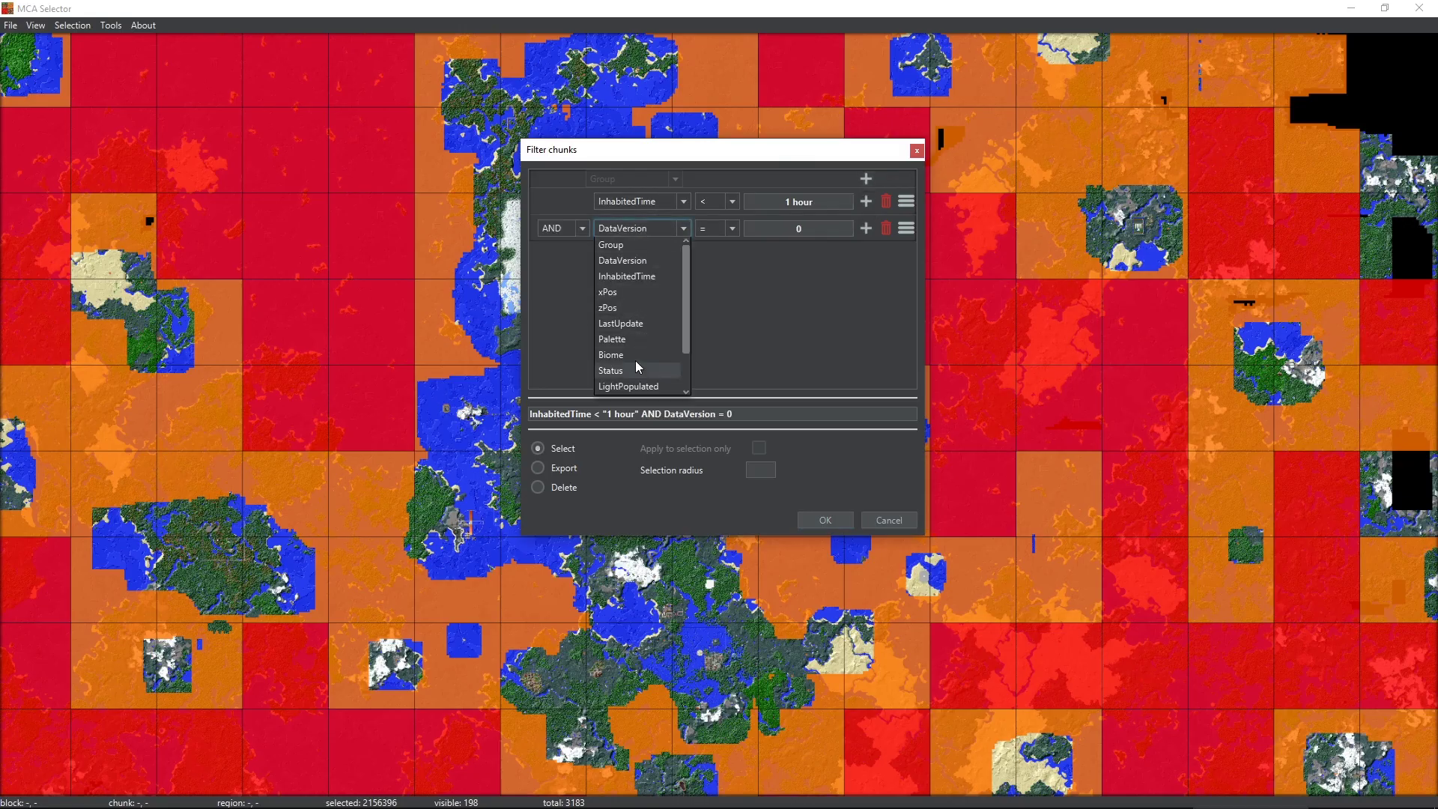
click(640, 342)
click(805, 223)
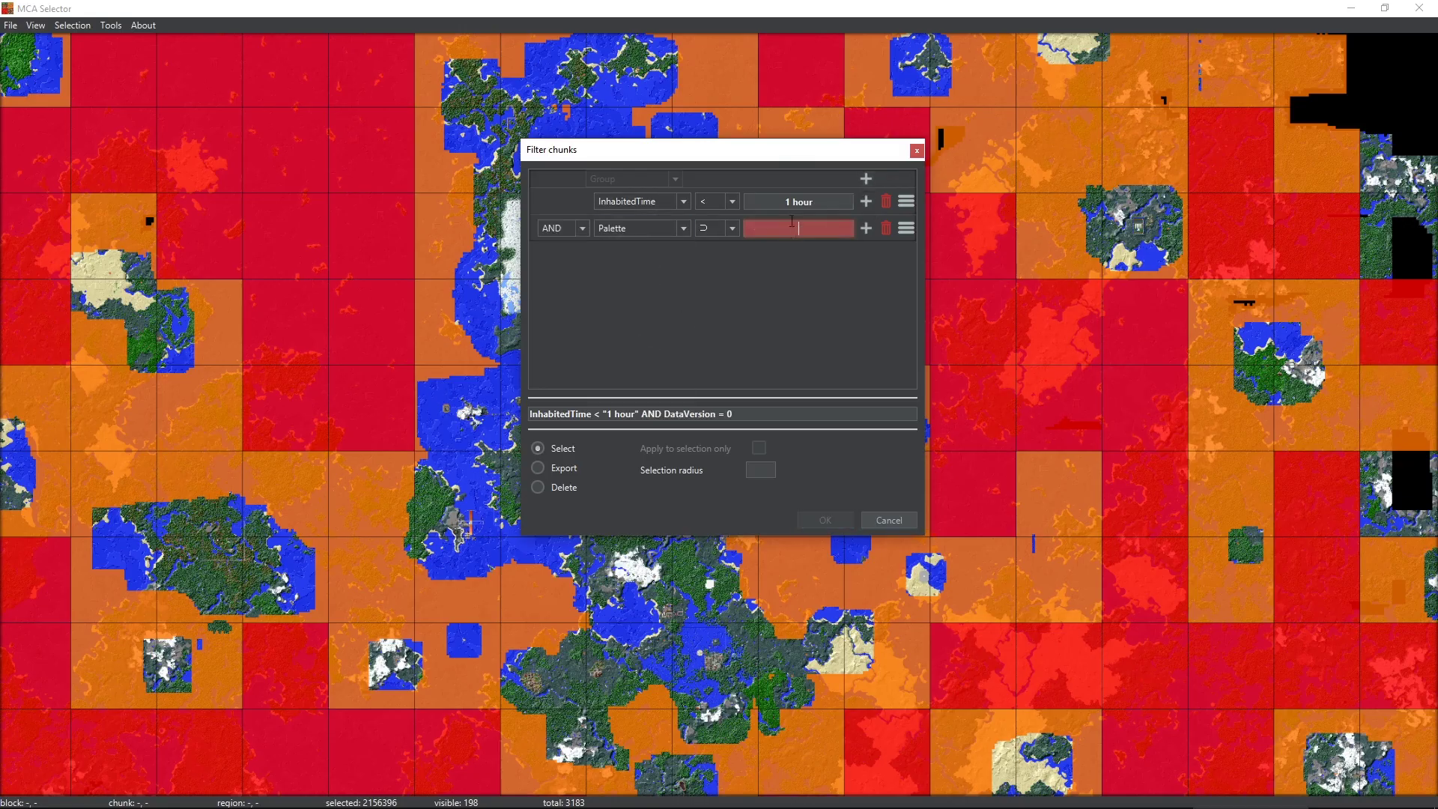
text(chest,shulker_box)
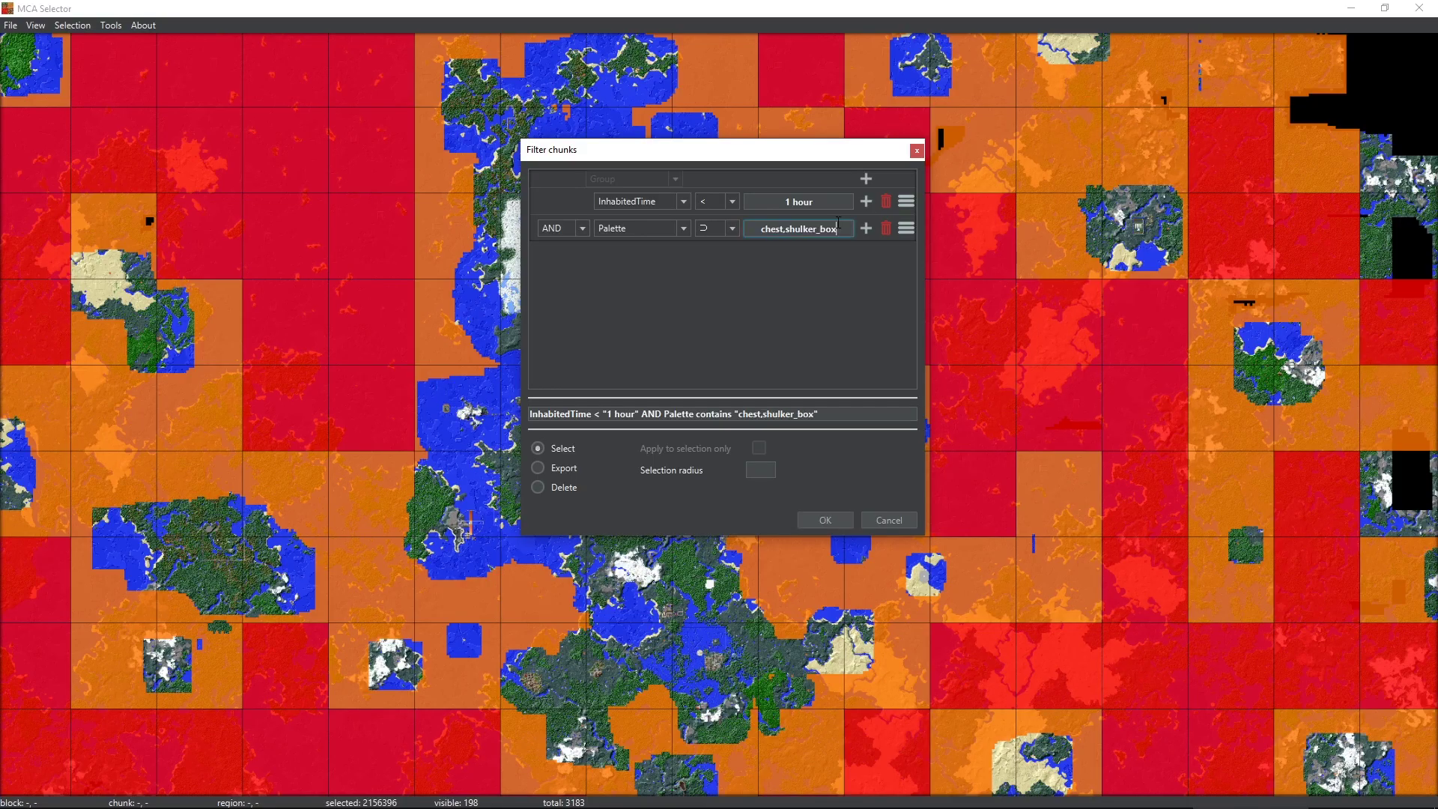
Invert the Palette condition to exclude chunks containing chest,shulker_box, and cancel the filter without running it.
click(731, 228)
click(715, 260)
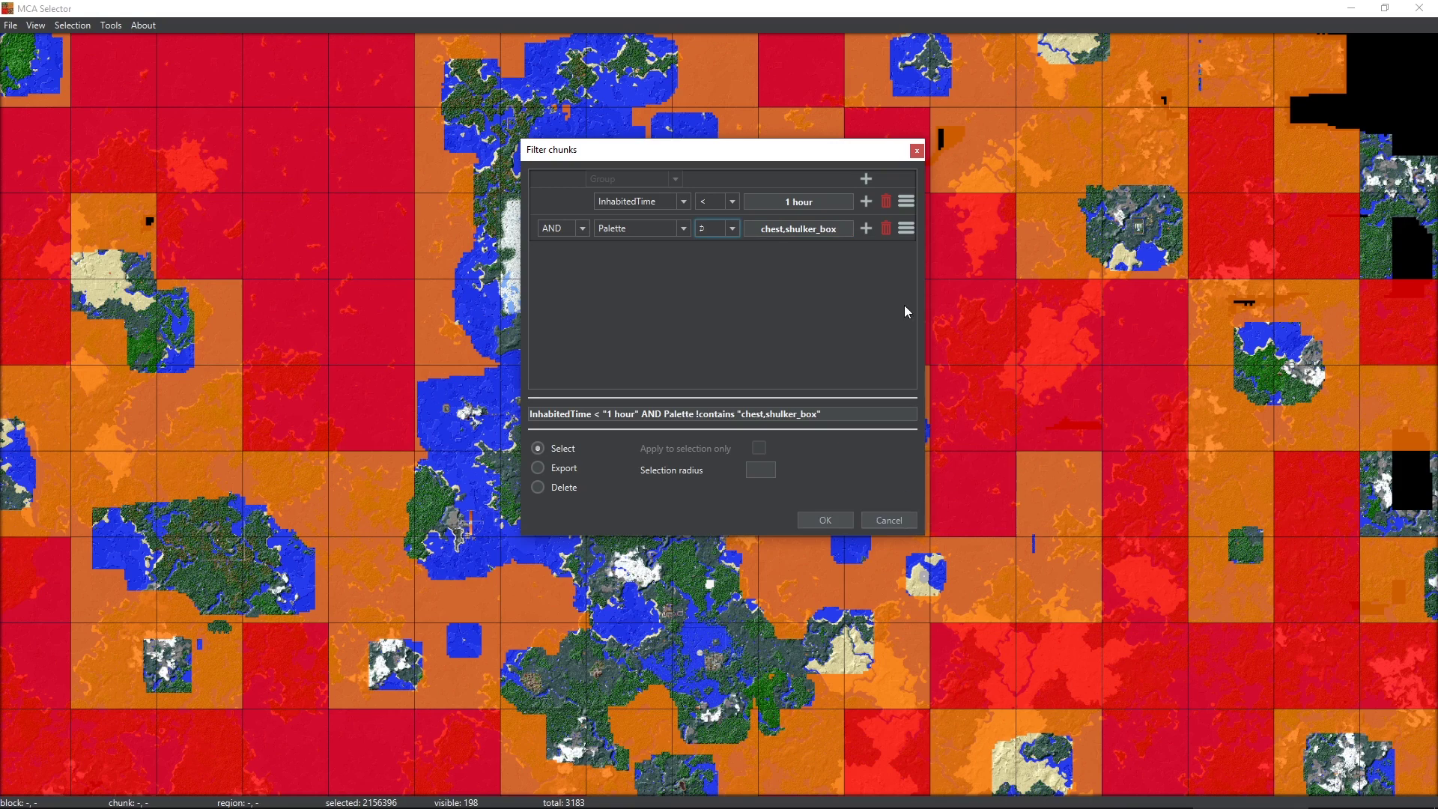
click(889, 519)
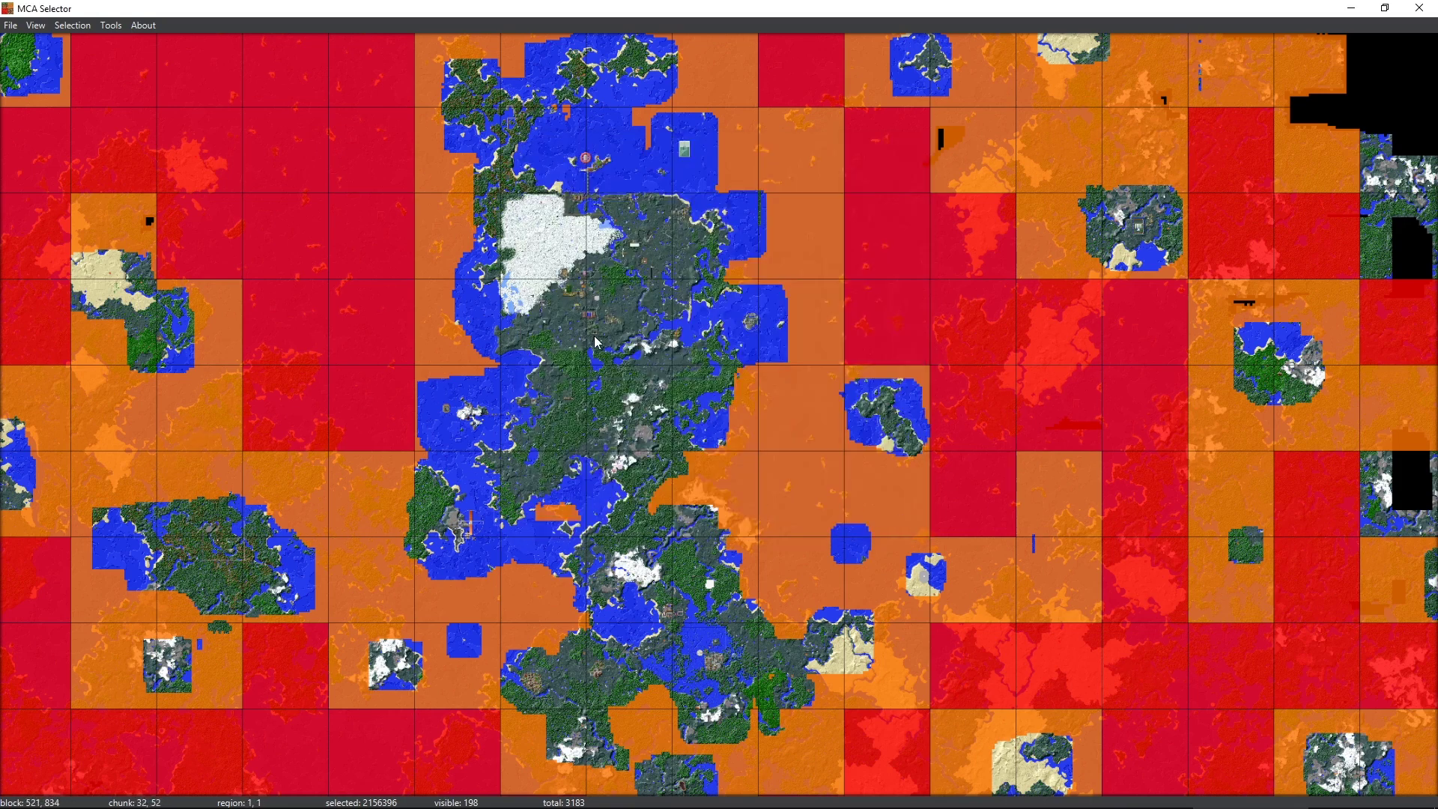
Examine the selection around the snowy central land, the ocean north of it and the regions to its west.
drag(597, 348, 655, 528)
scroll(655, 528, down, 3)
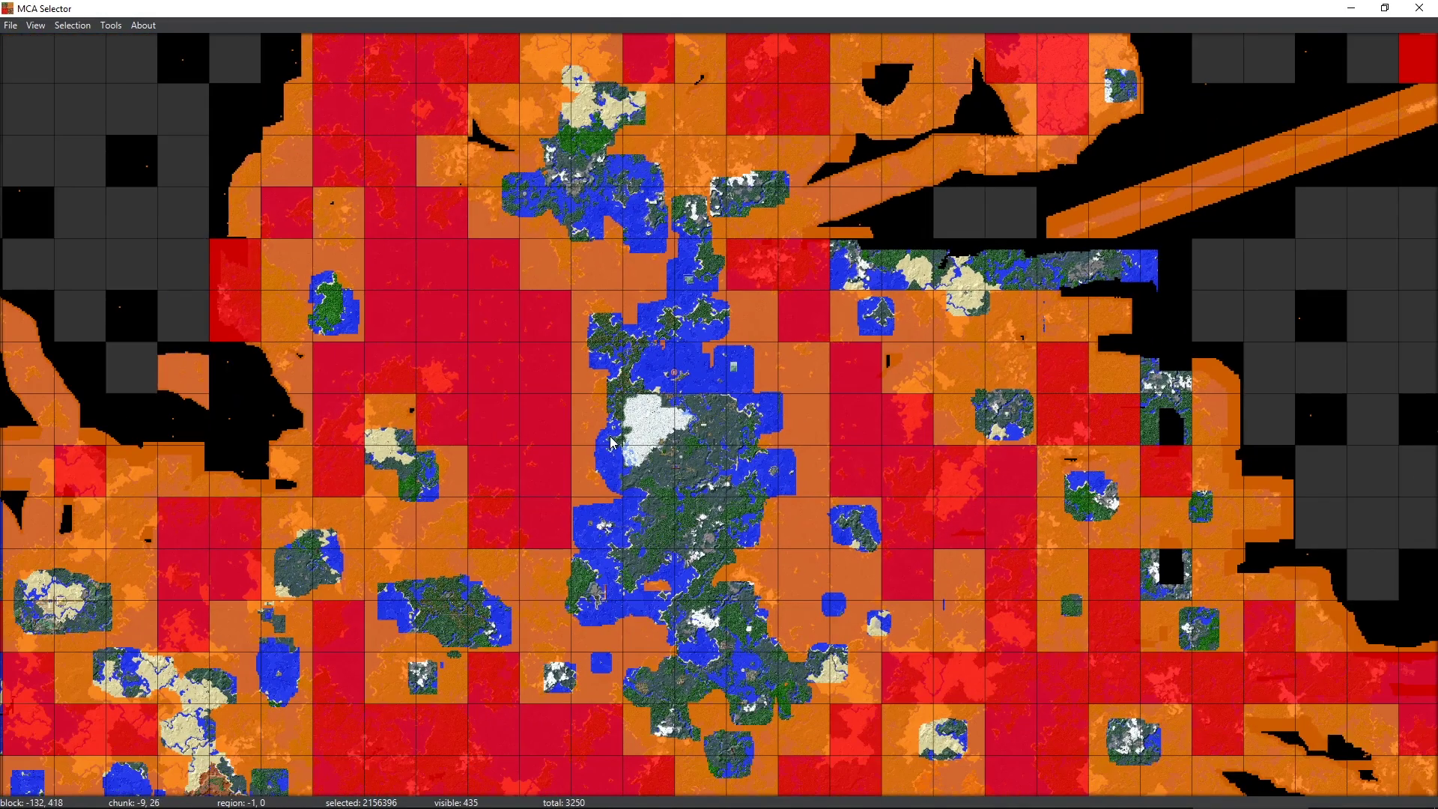
drag(616, 411, 609, 500)
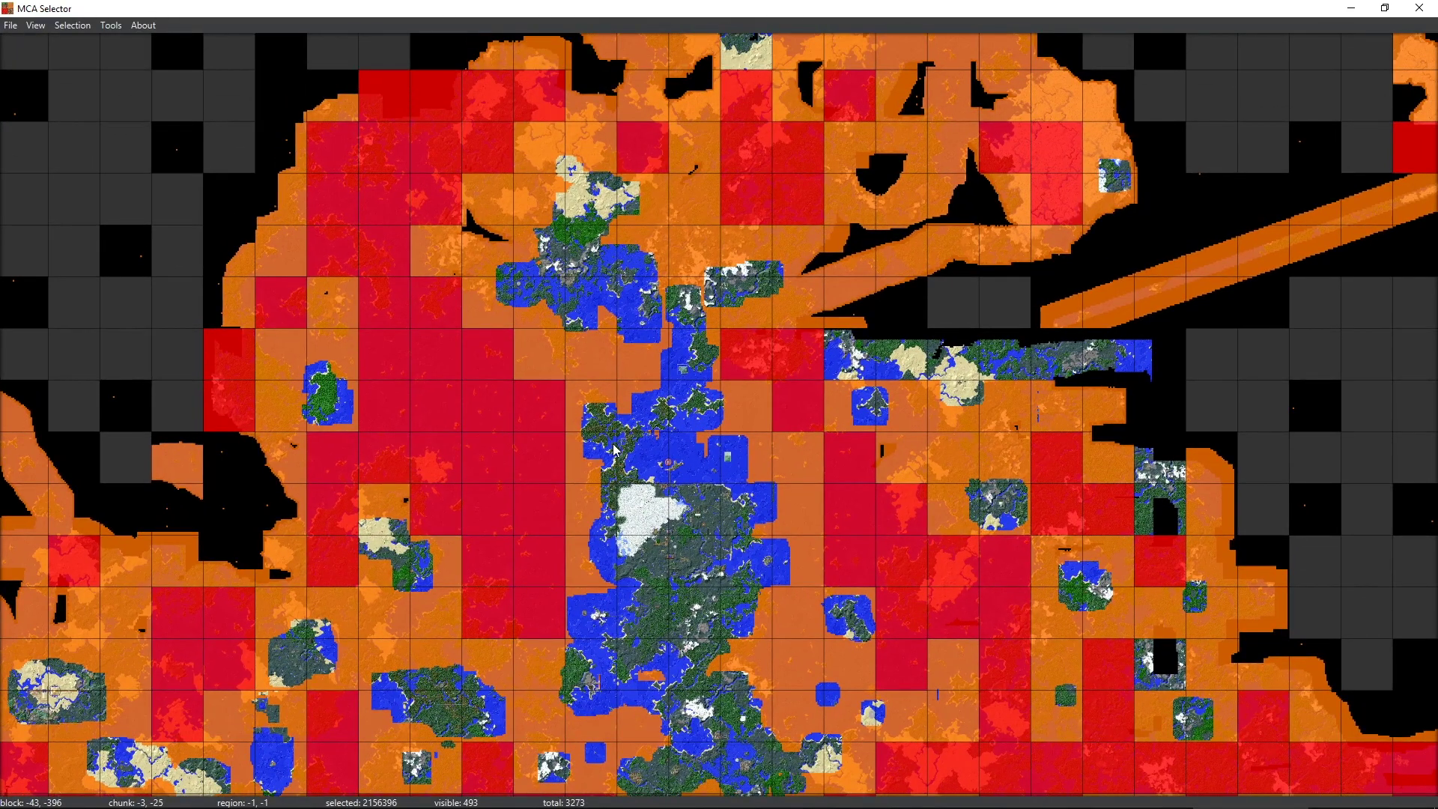
drag(640, 433, 624, 397)
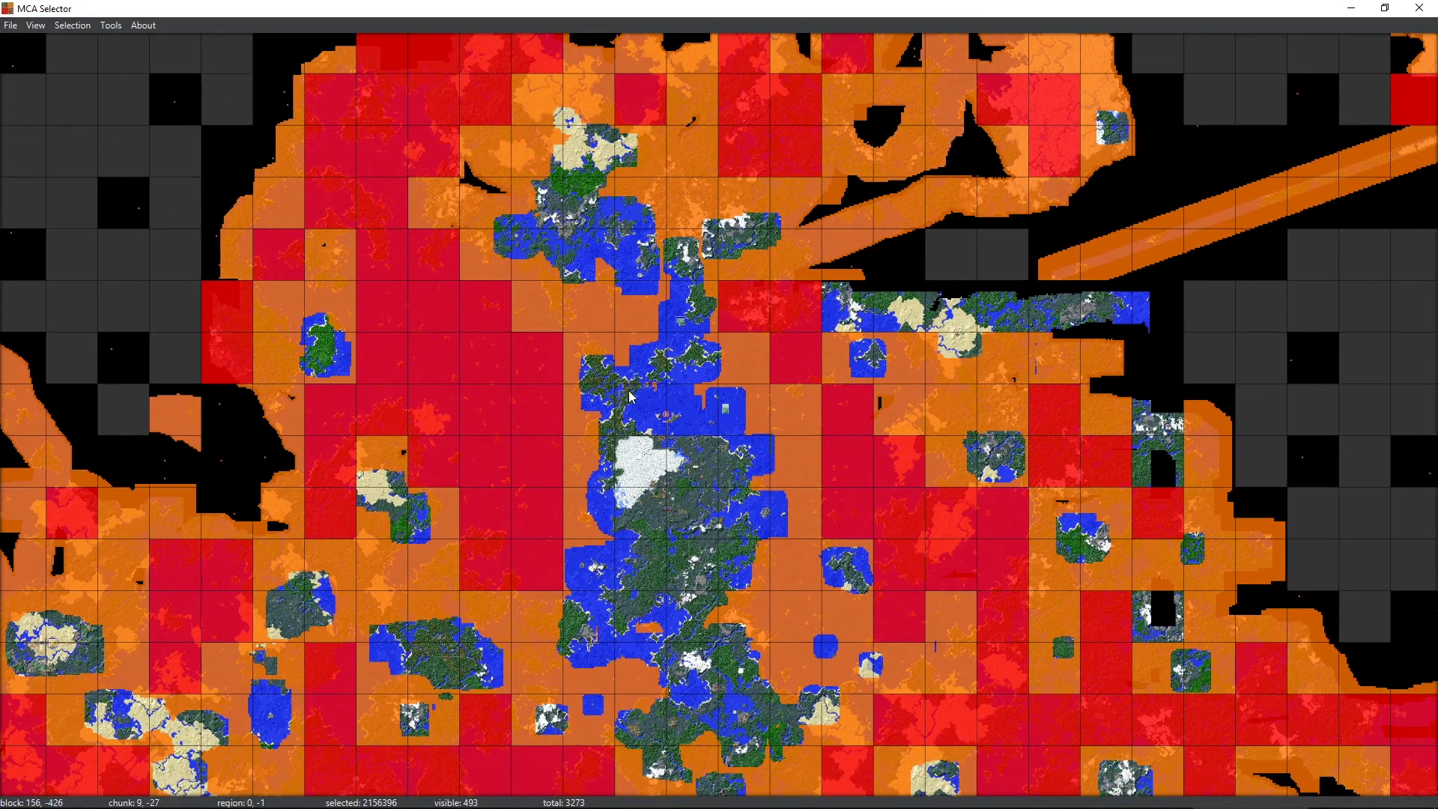
mouse_move(629, 448)
mouse_down()
mouse_move(644, 395)
mouse_move(603, 335)
mouse_up()
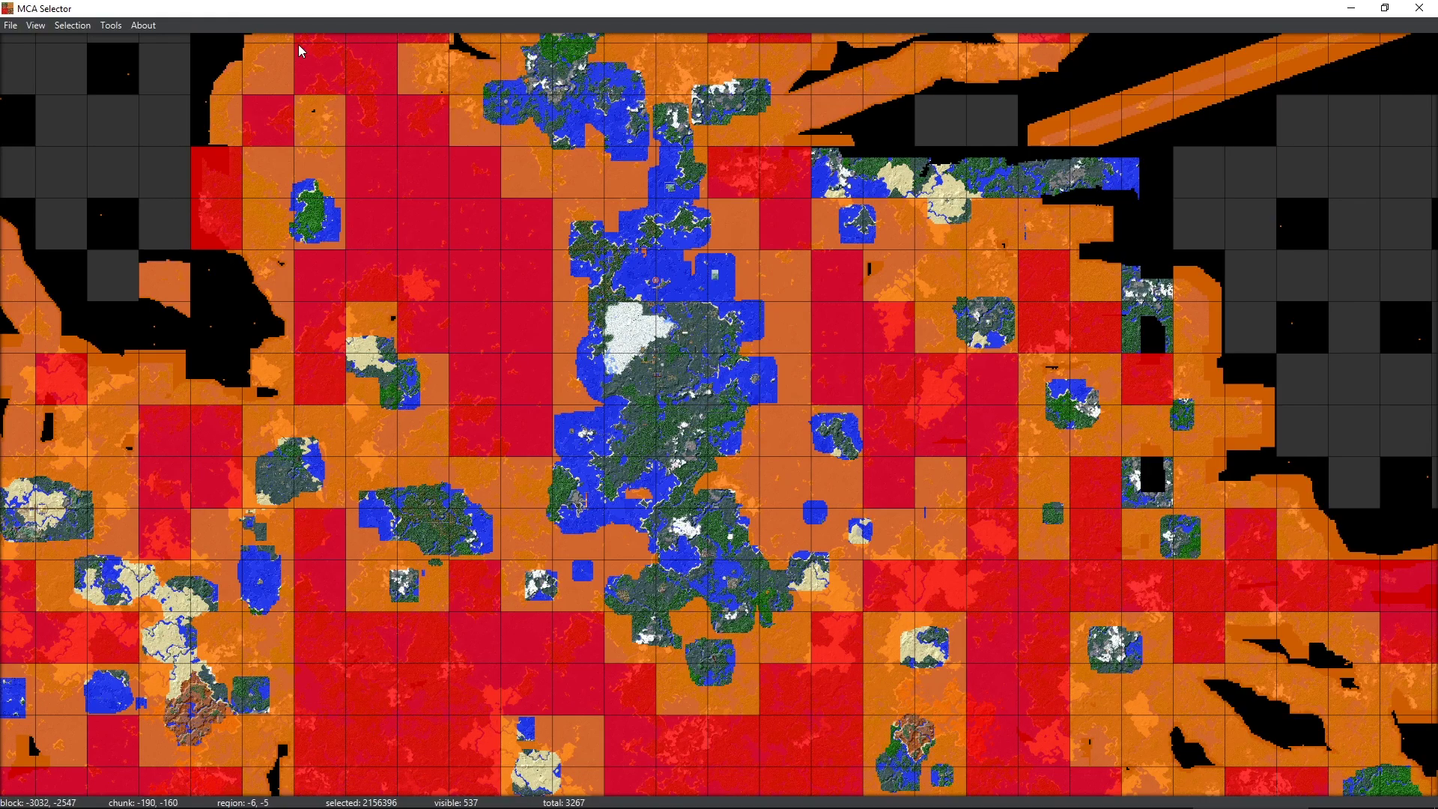
scroll(539, 367, up, 2)
scroll(563, 387, up, 2)
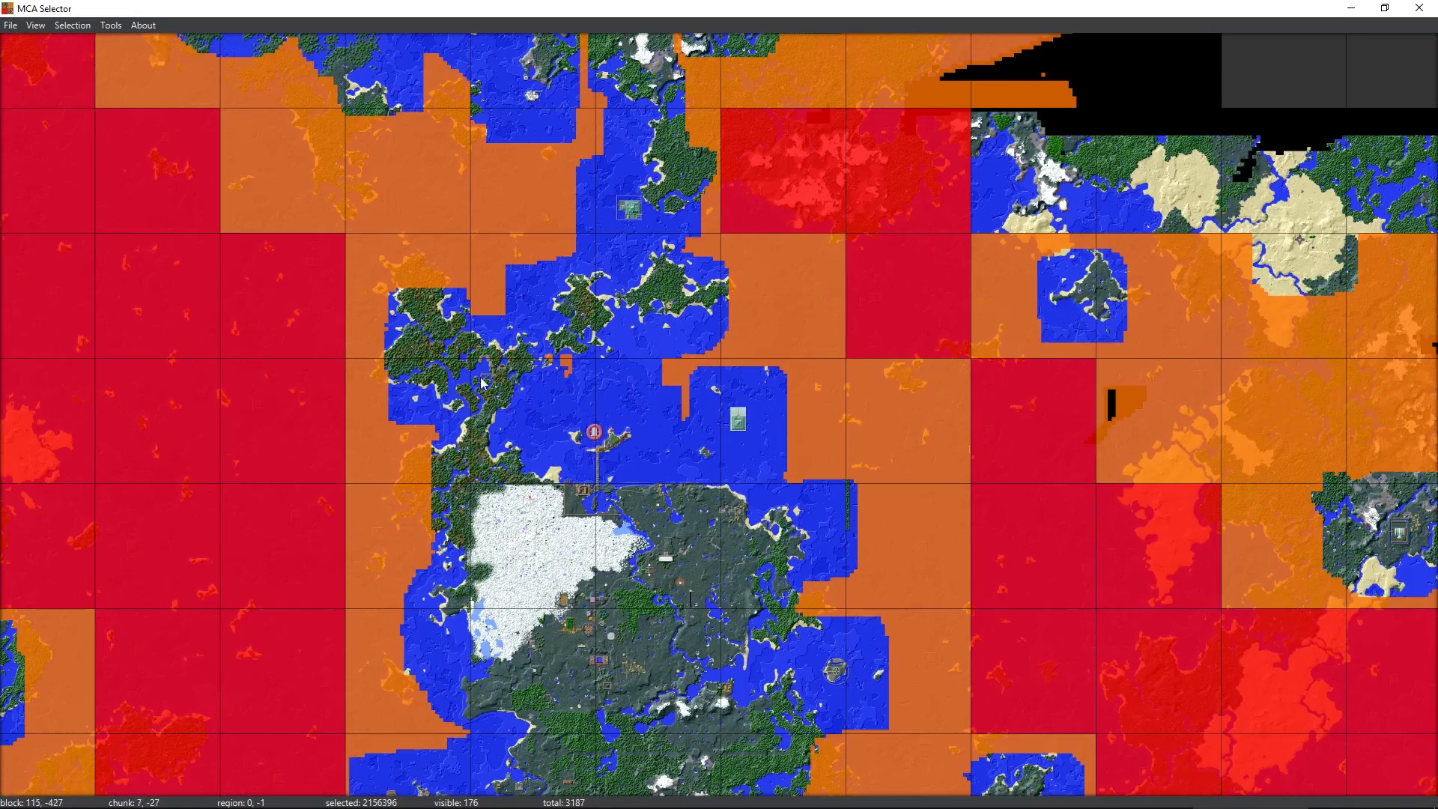
drag(371, 300, 715, 336)
drag(561, 346, 703, 372)
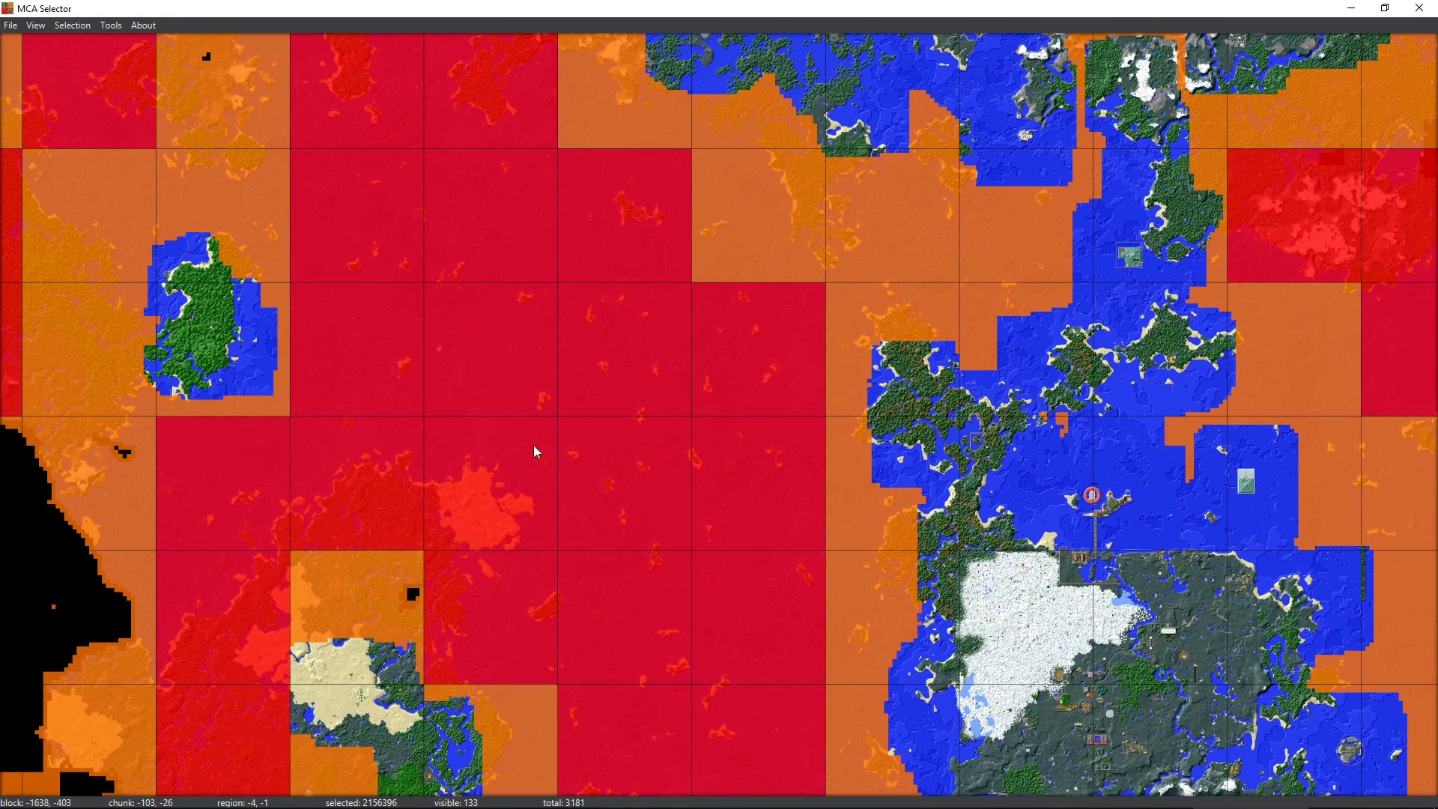
Survey the overall selection around the central landmass and the scattered unselected patches to the southwest.
scroll(607, 438, down, 3)
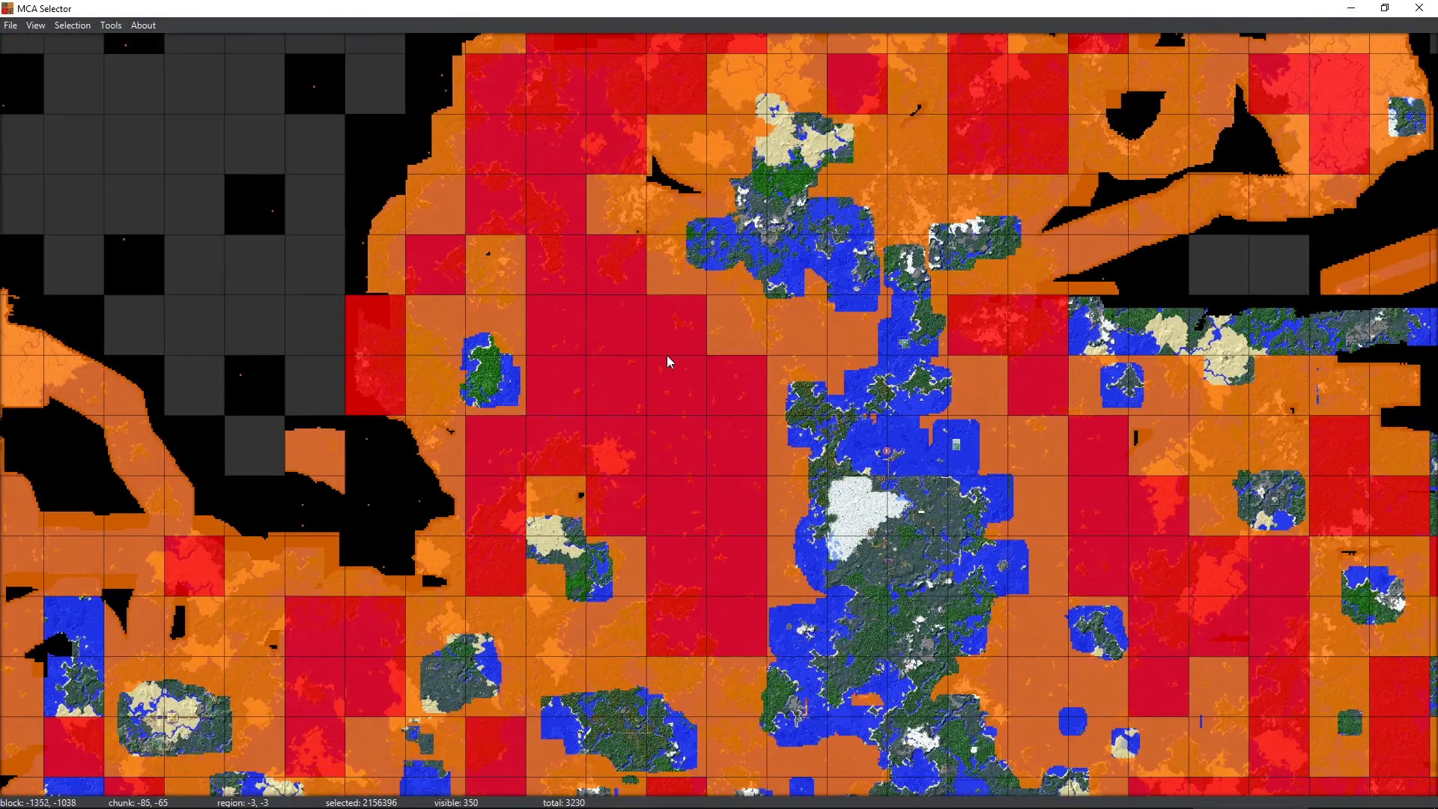
drag(842, 488, 562, 241)
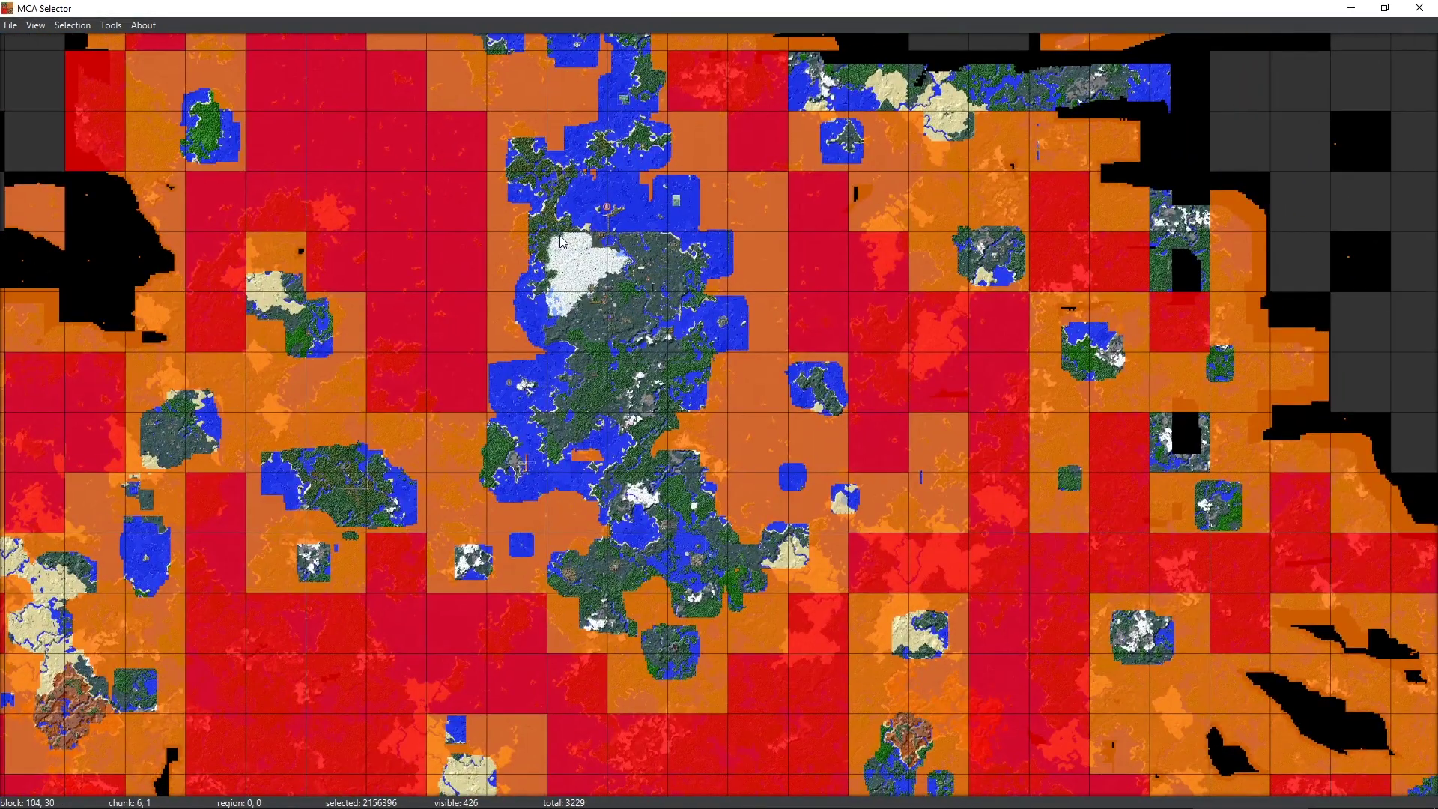
scroll(562, 241, down, 1)
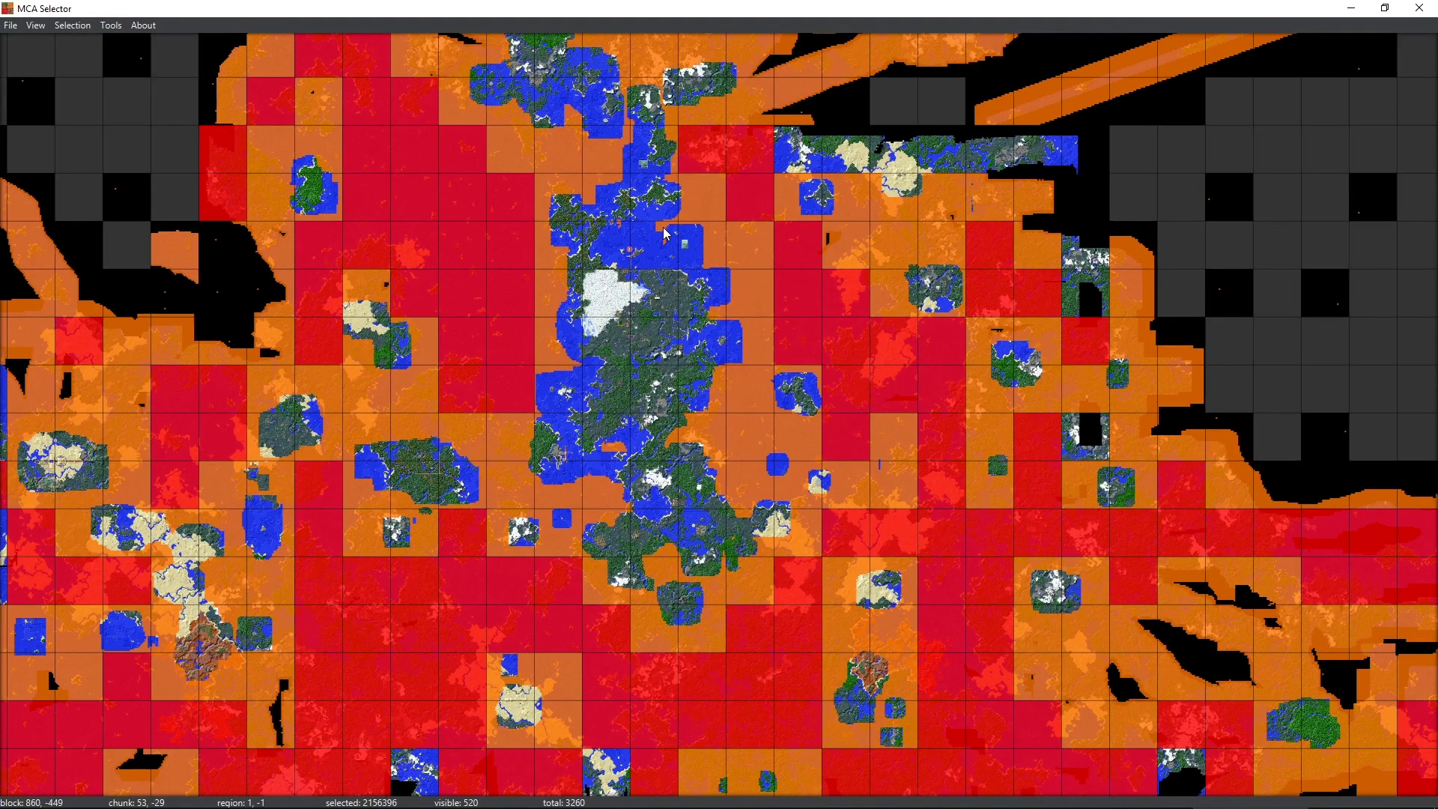
drag(708, 326, 710, 364)
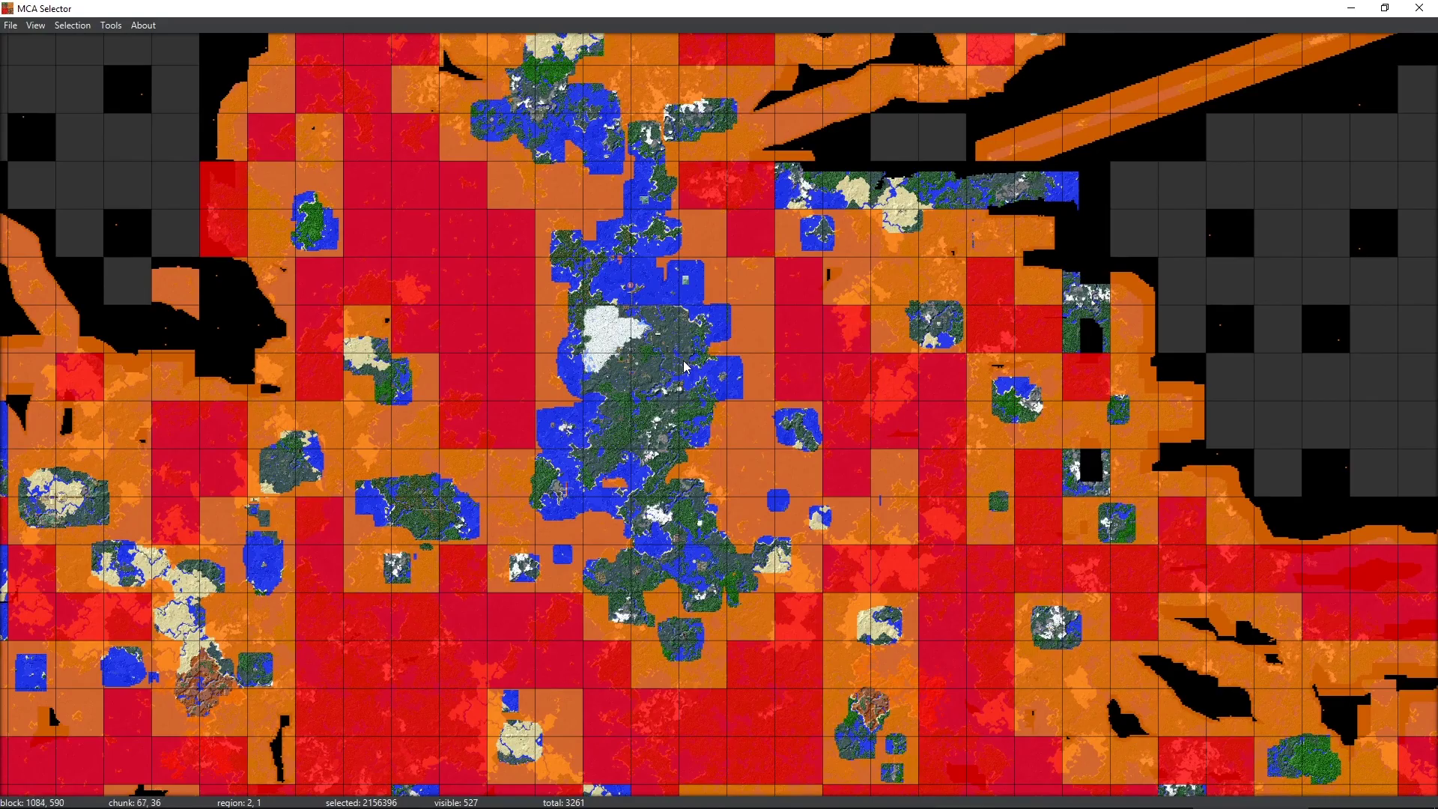
scroll(200, 316, down, 2)
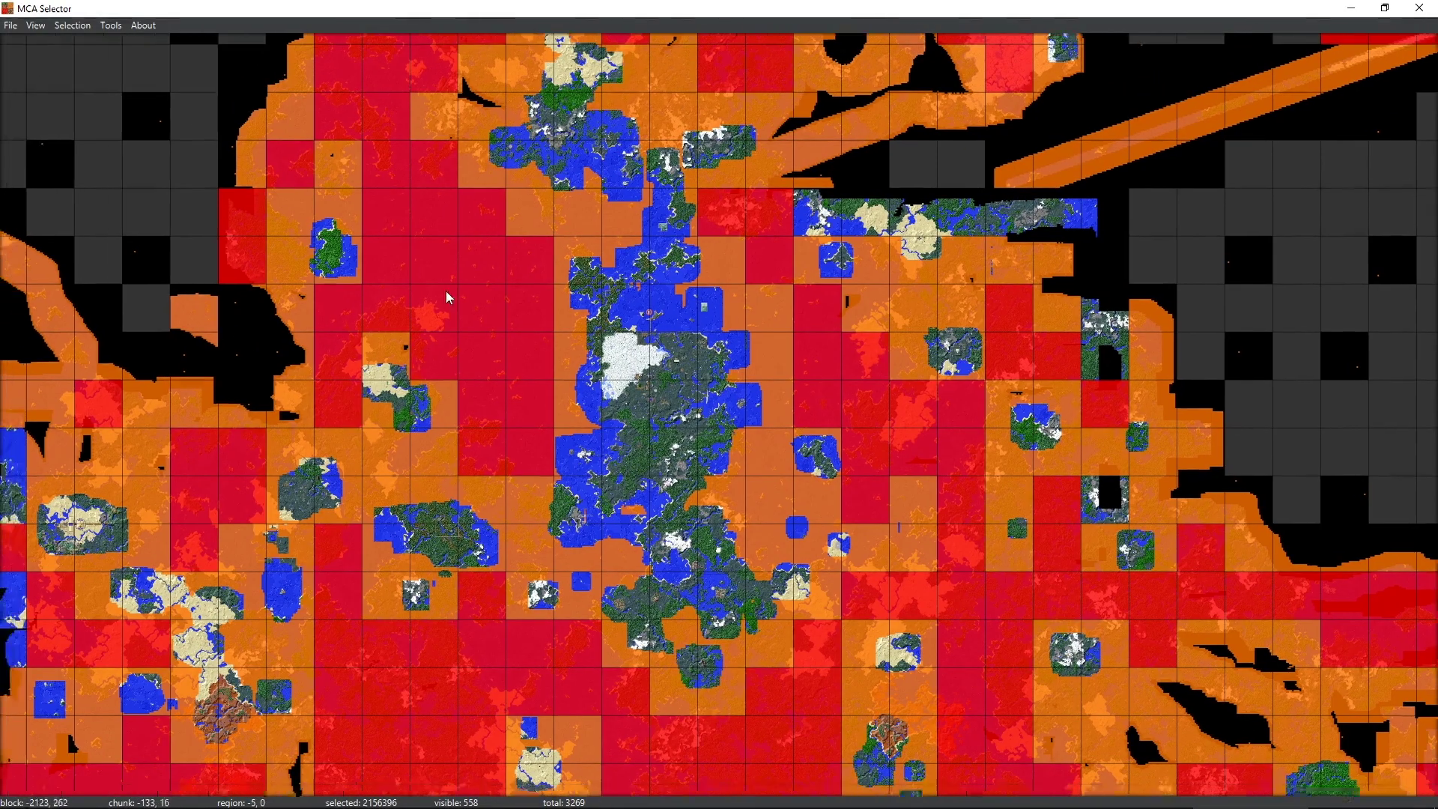
scroll(475, 452, up, 2)
scroll(474, 452, down, 2)
scroll(635, 398, up, 2)
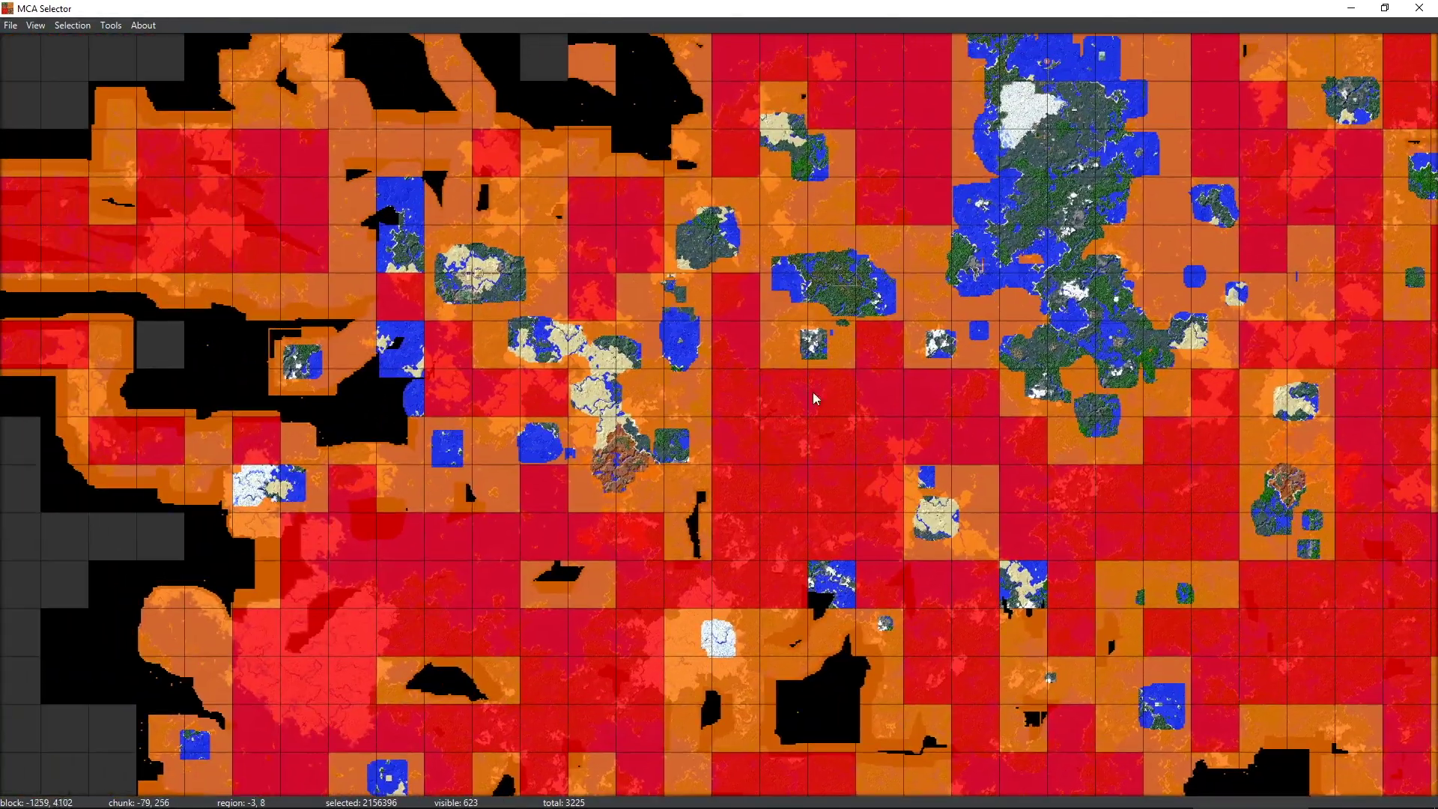
scroll(681, 266, down, 1)
scroll(711, 475, up, 4)
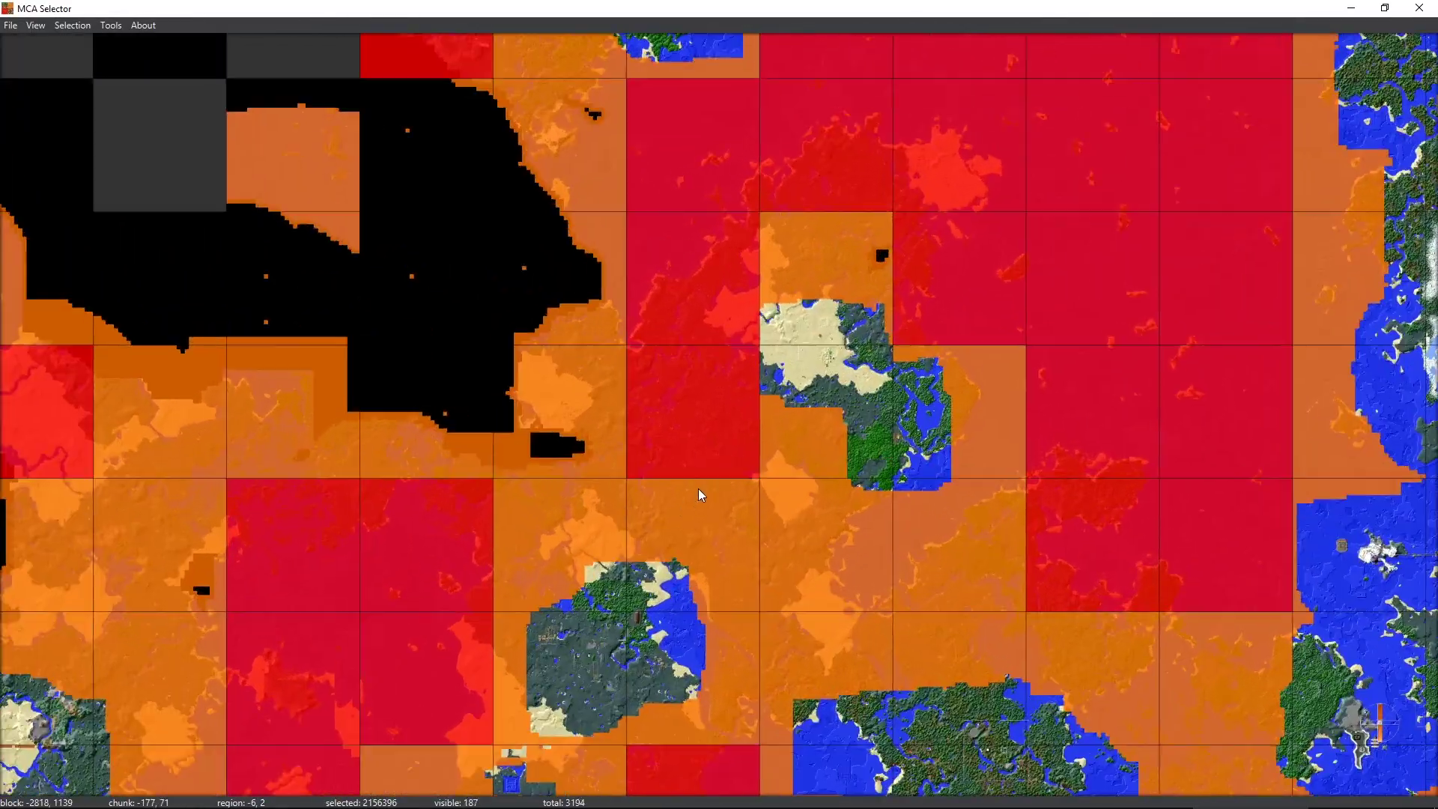
scroll(680, 527, down, 1)
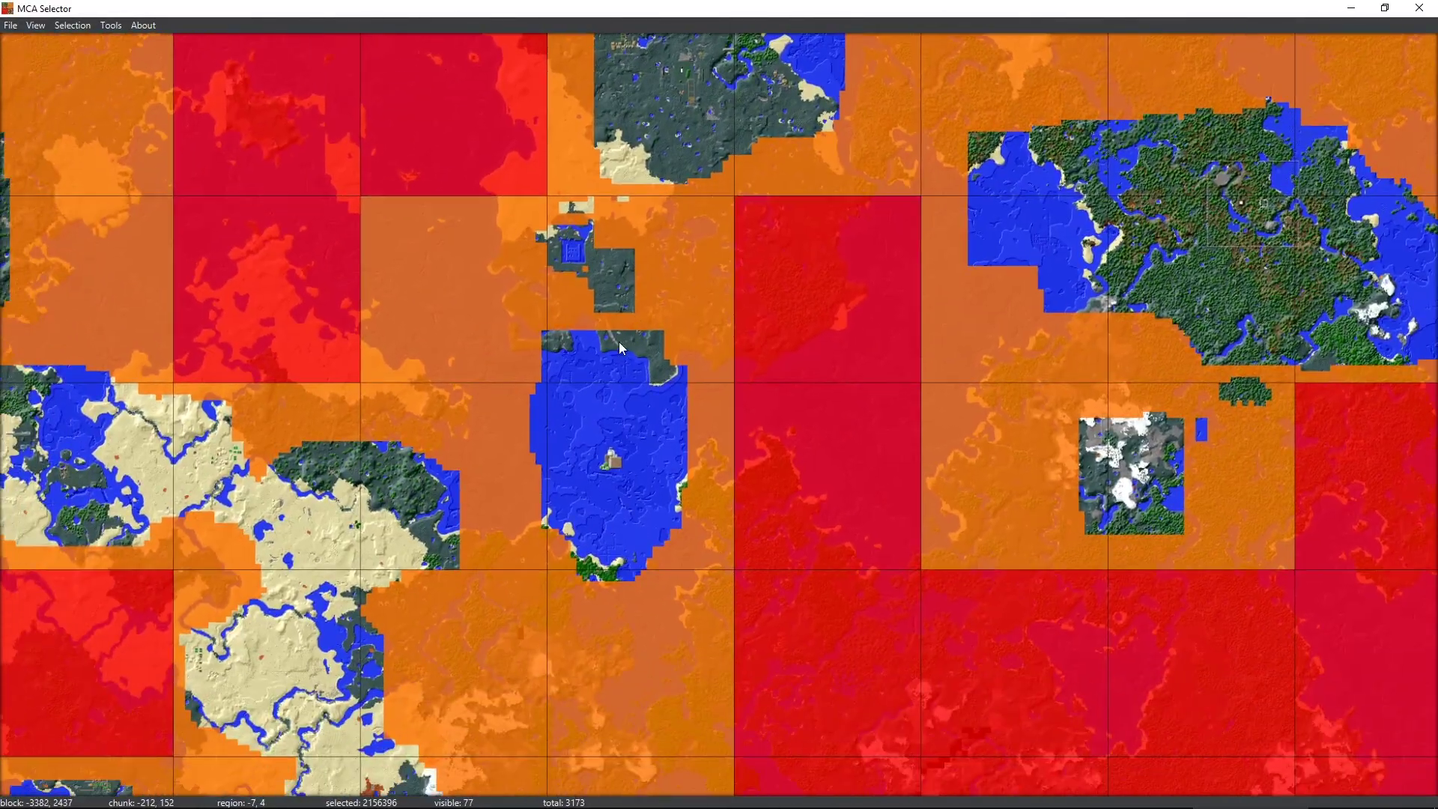
Inspect the unselected western areas up close: the ocean island build, desert town, partly generated ocean and isolated snowy patch.
scroll(581, 437, up, 3)
scroll(442, 478, up, 1)
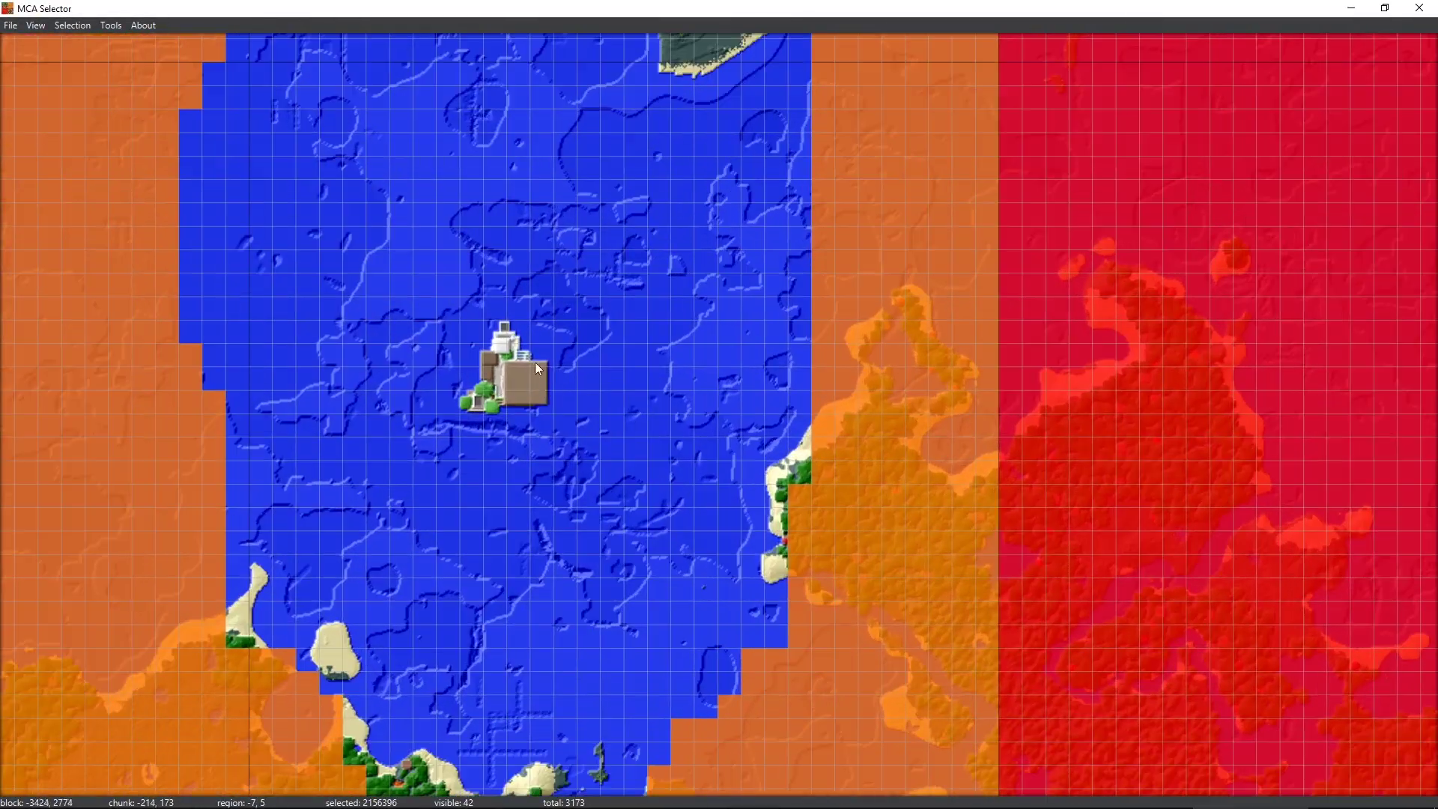
scroll(488, 357, down, 2)
scroll(488, 357, down, 2)
drag(488, 356, 719, 490)
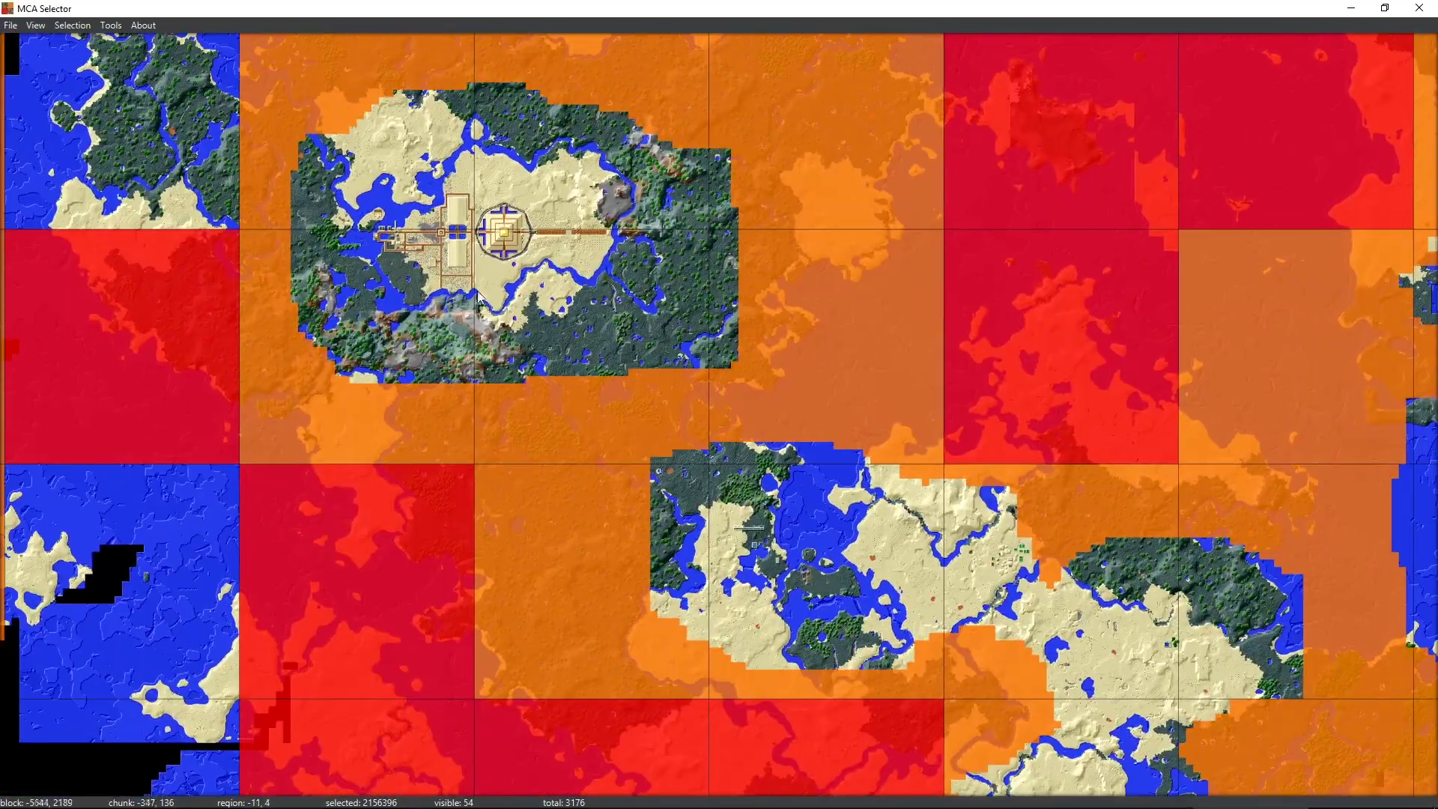
drag(479, 292, 719, 322)
scroll(626, 497, up, 2)
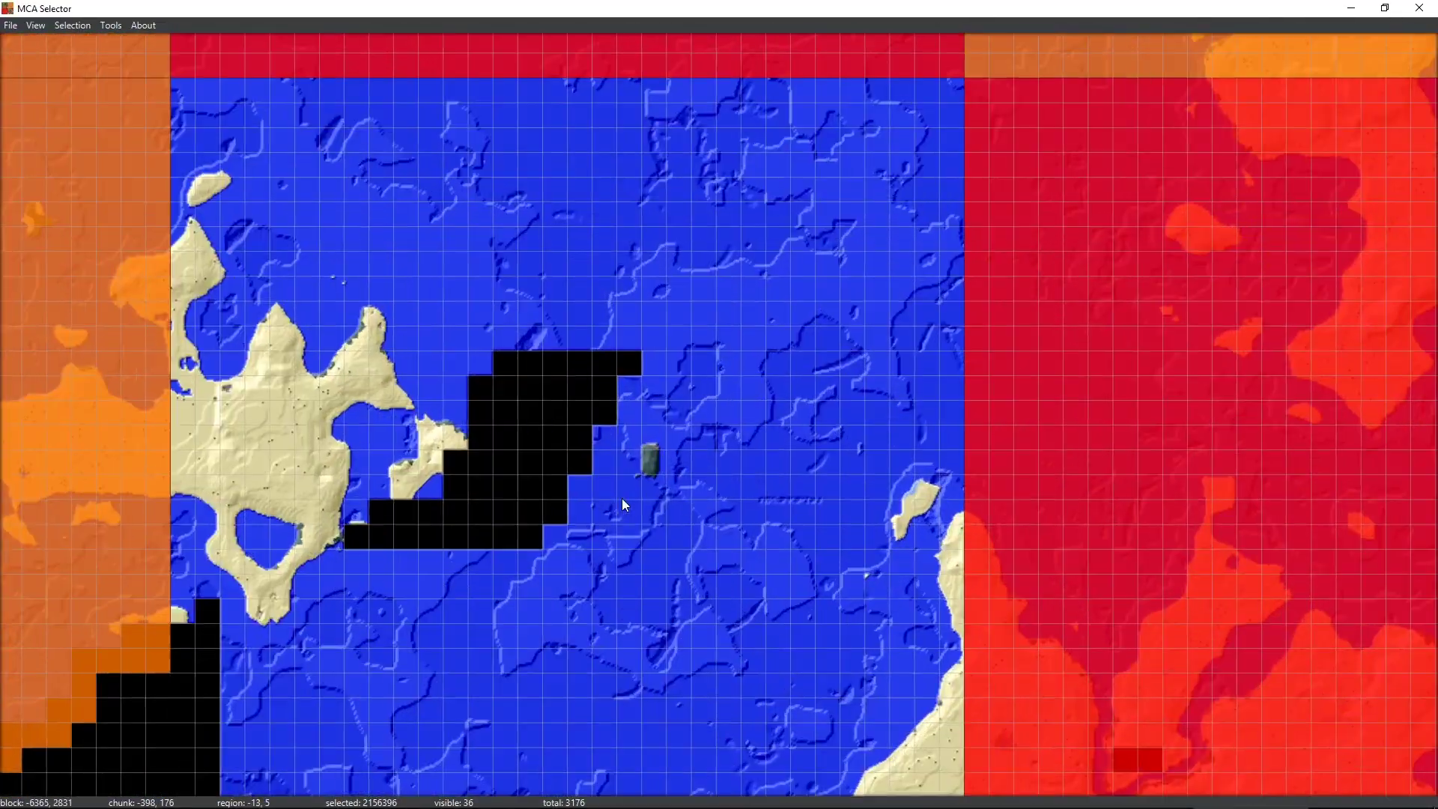
scroll(653, 460, down, 2)
drag(345, 487, 702, 434)
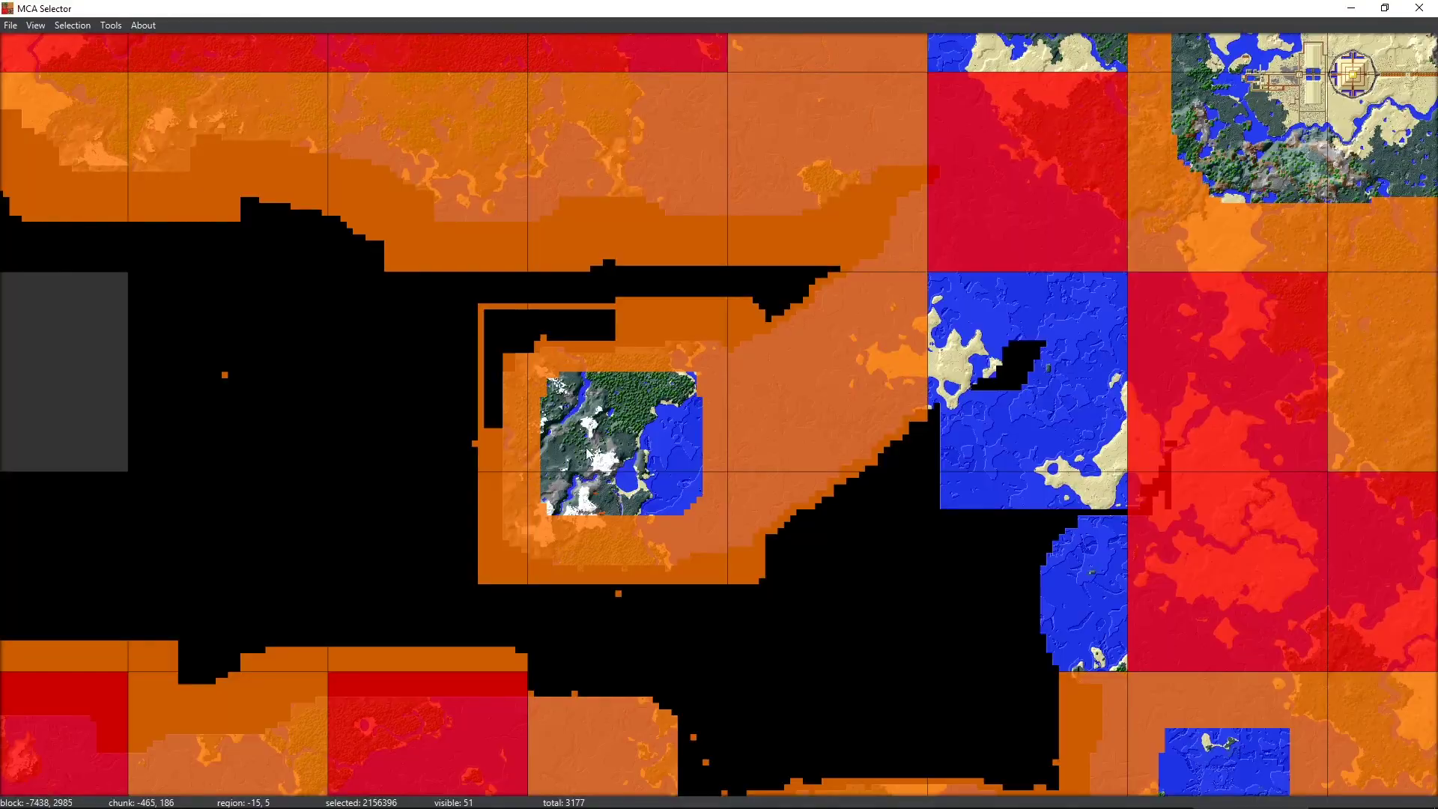
scroll(587, 453, up, 3)
drag(600, 444, 755, 348)
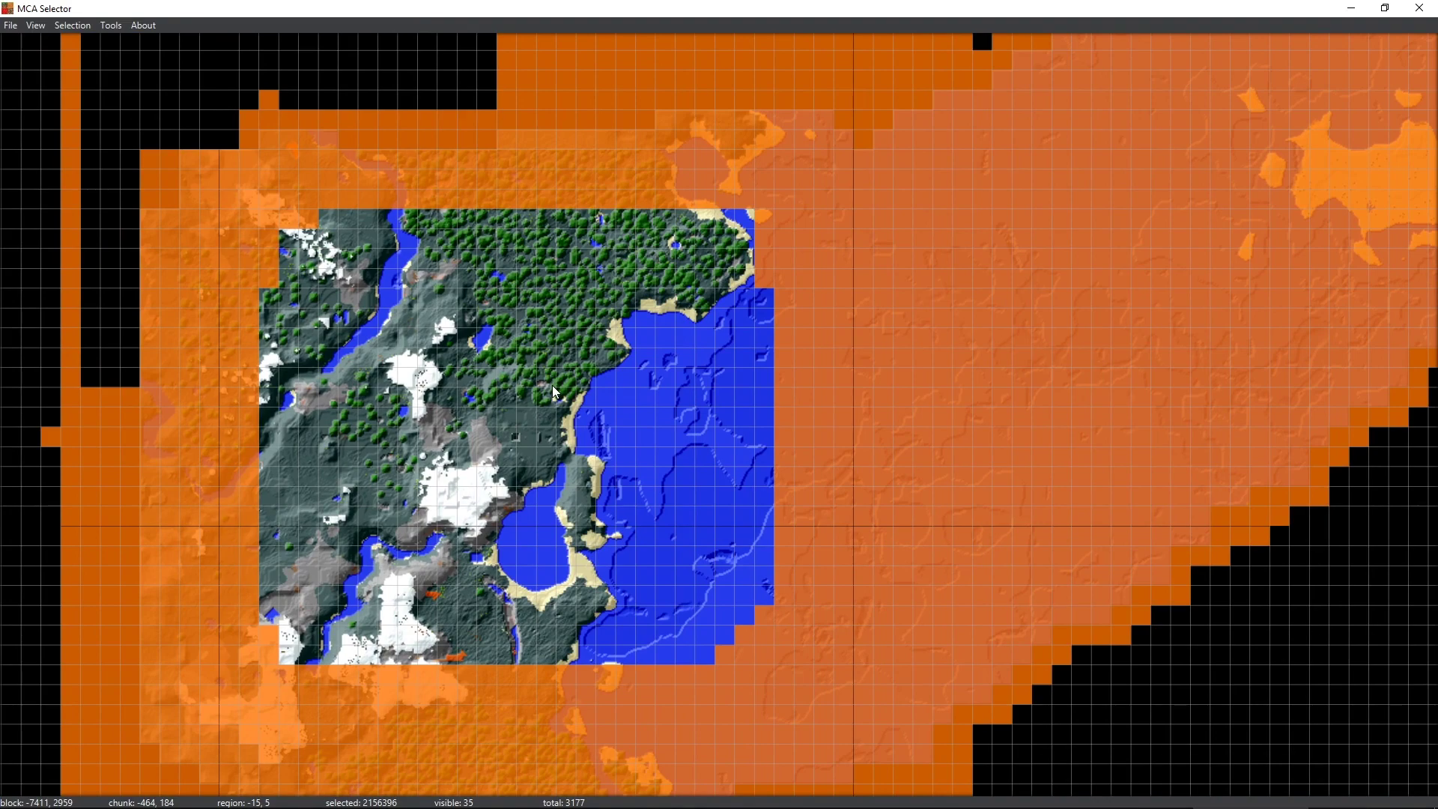
Examine the selected exploration trails and unselected patches from the western areas up to the far north of the map.
scroll(551, 385, down, 4)
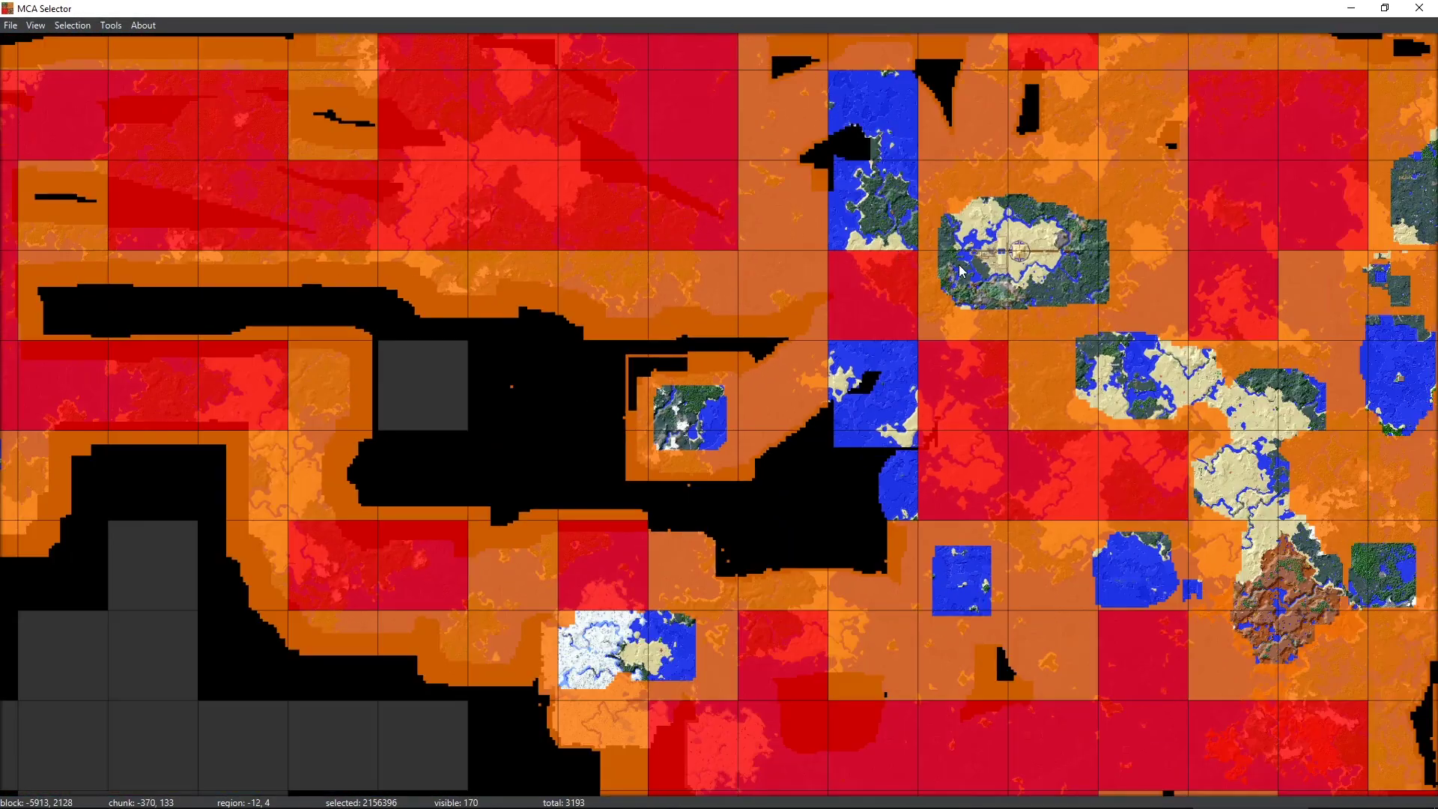
drag(961, 271, 544, 383)
drag(828, 202, 424, 603)
drag(856, 228, 389, 558)
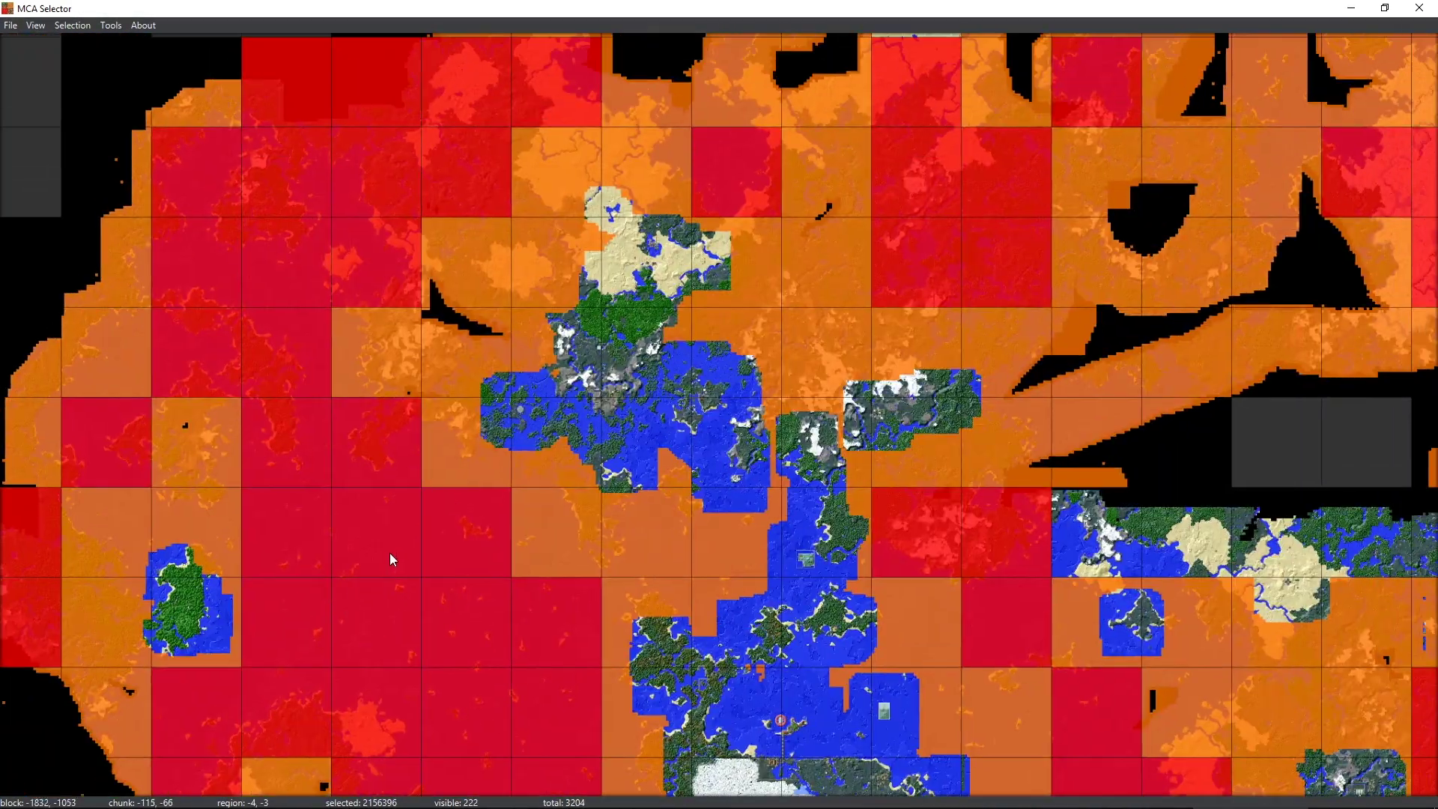
drag(851, 222, 470, 348)
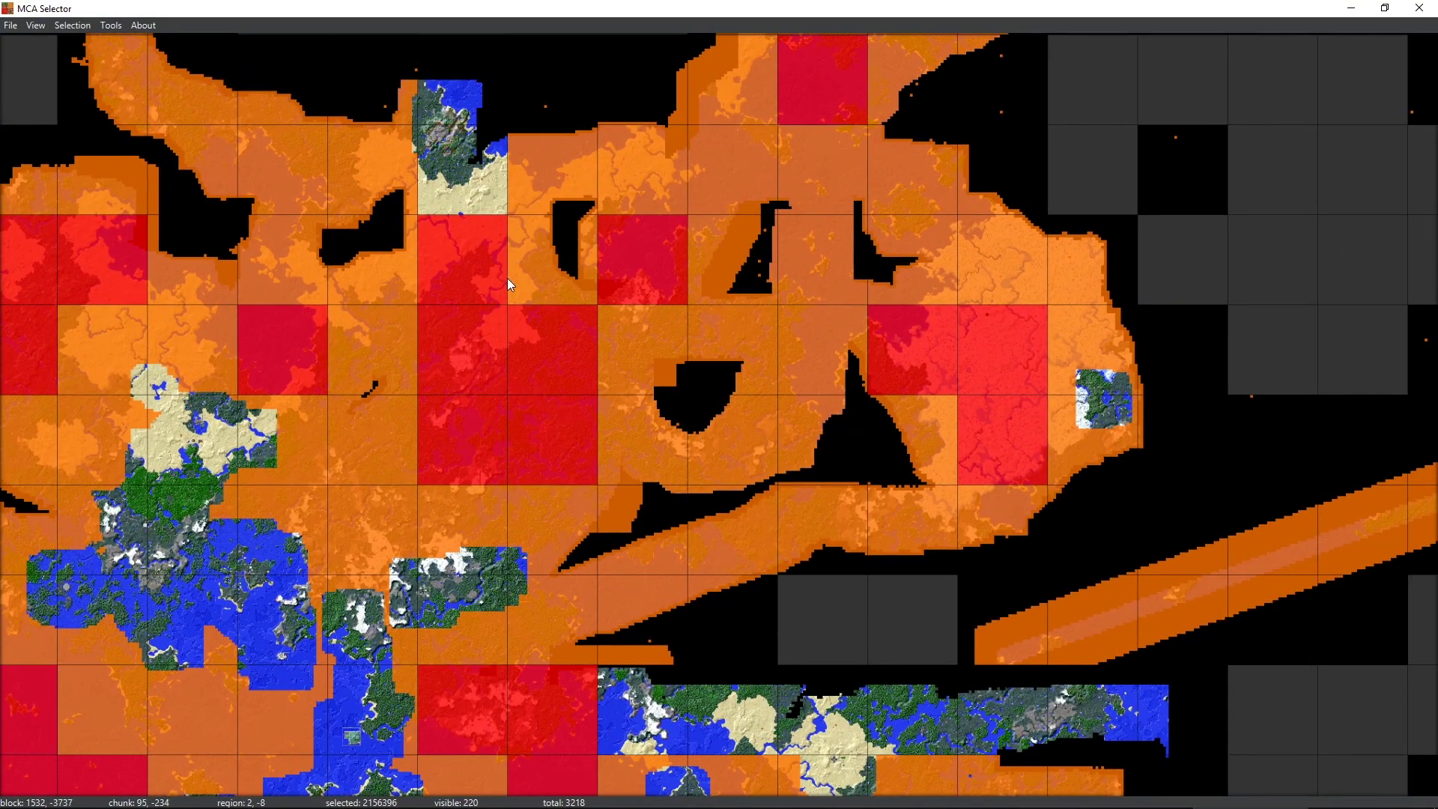
scroll(551, 398, down, 2)
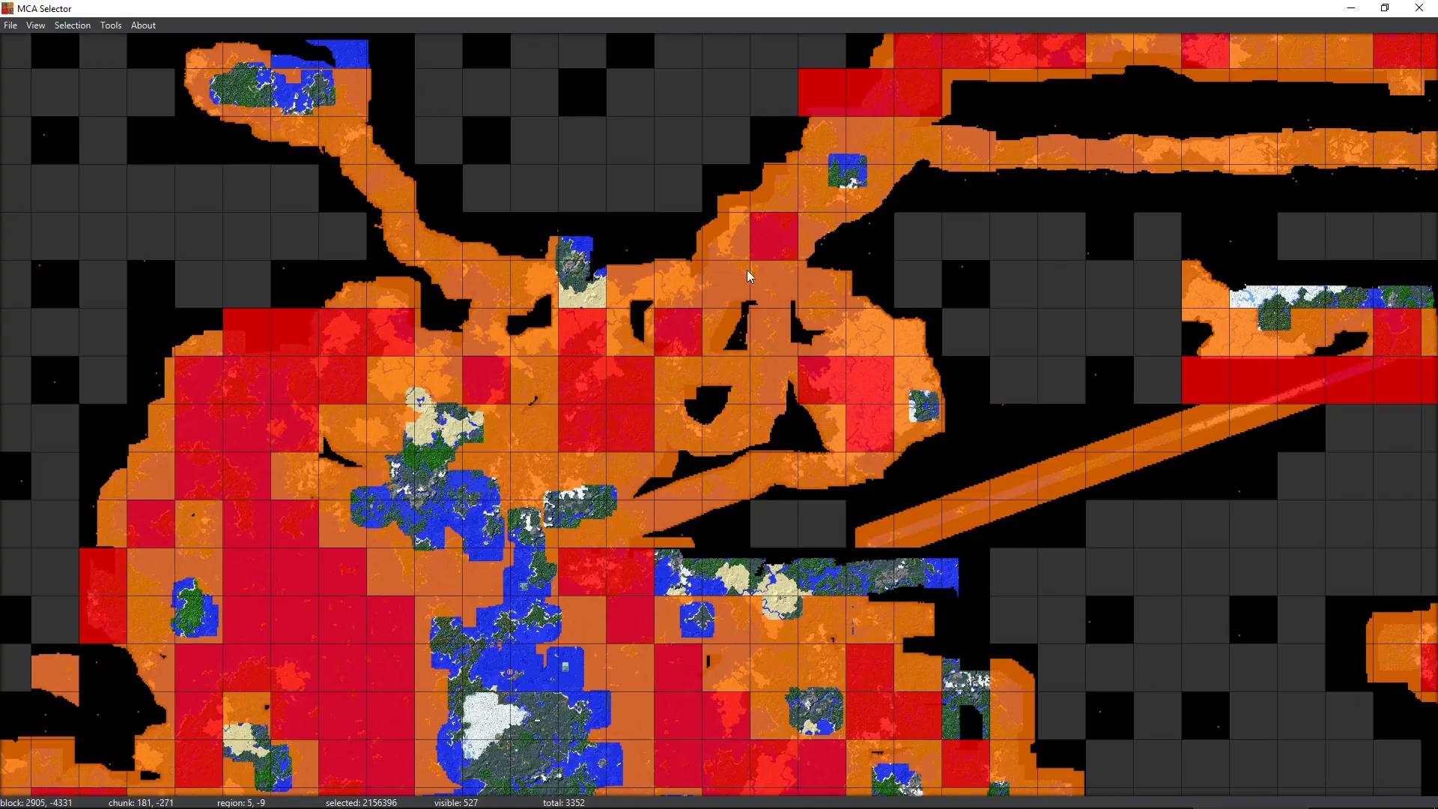
drag(747, 270, 519, 489)
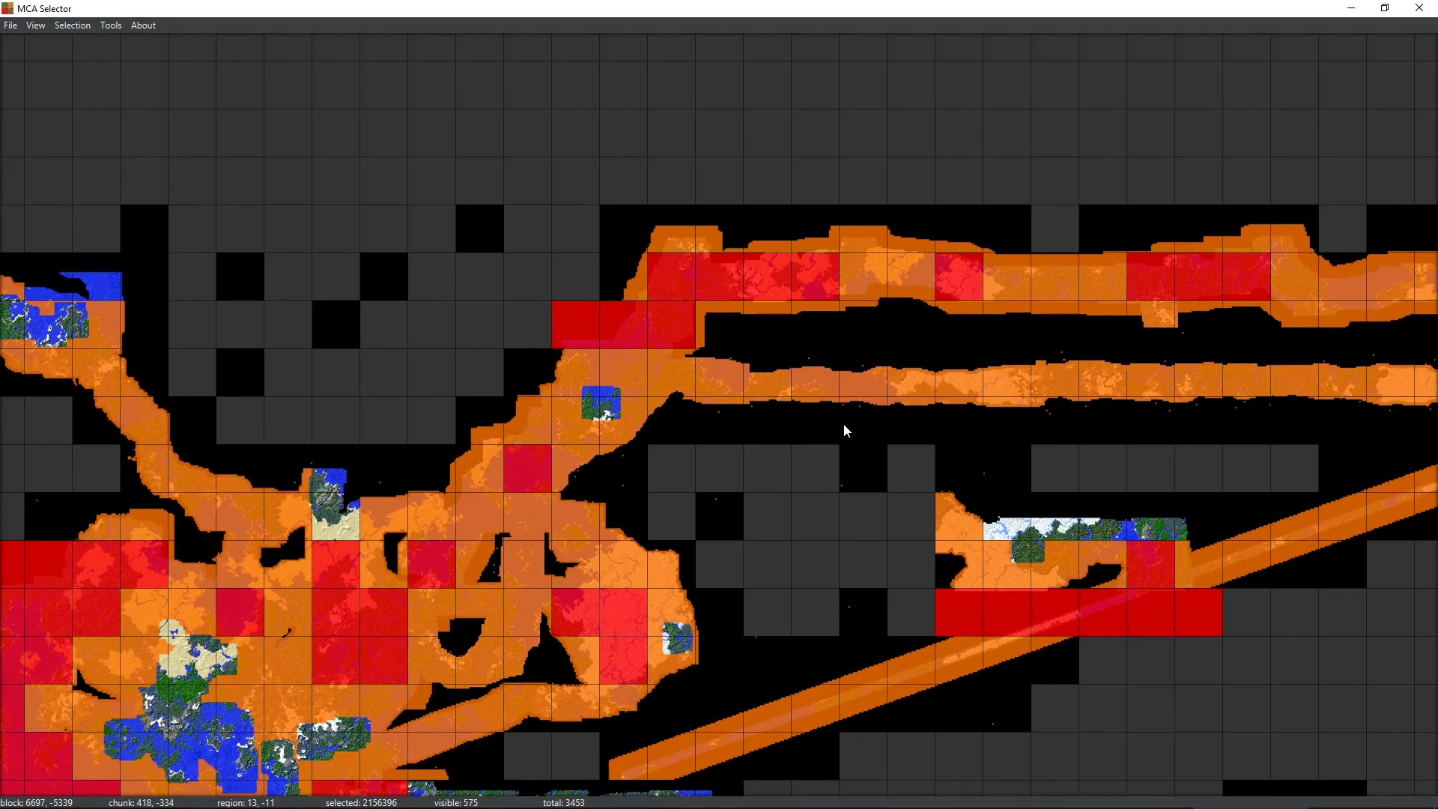